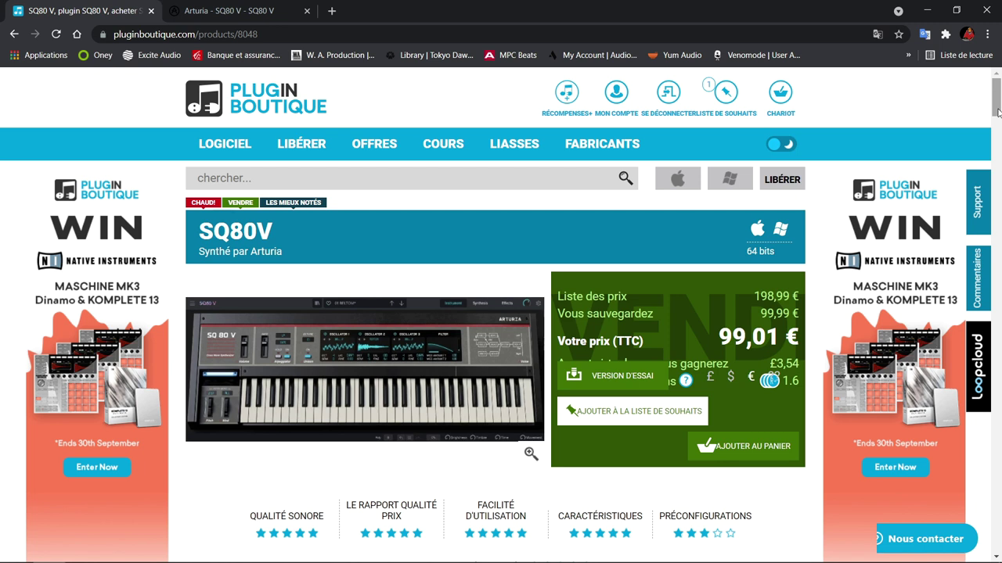
- Read the SQ80V product page's description down through the added functions and the feature list
{"action": "left_click_drag", "start_coordinate": [998, 111], "coordinate": [998, 395]}
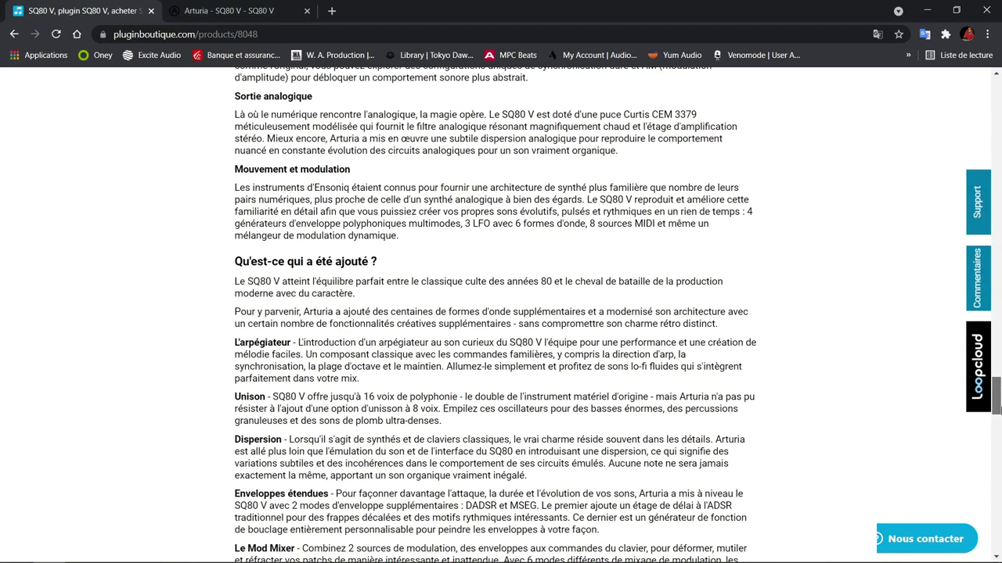
{"action": "left_click_drag", "start_coordinate": [999, 407], "coordinate": [999, 440]}
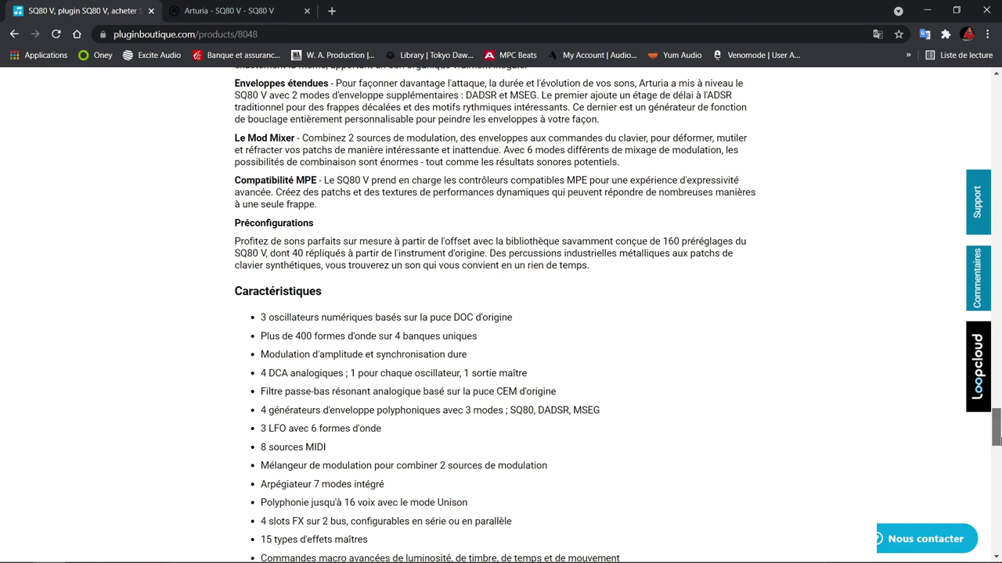
{"action": "scroll", "coordinate": [999, 441], "scroll_direction": "down", "scroll_amount": 4}
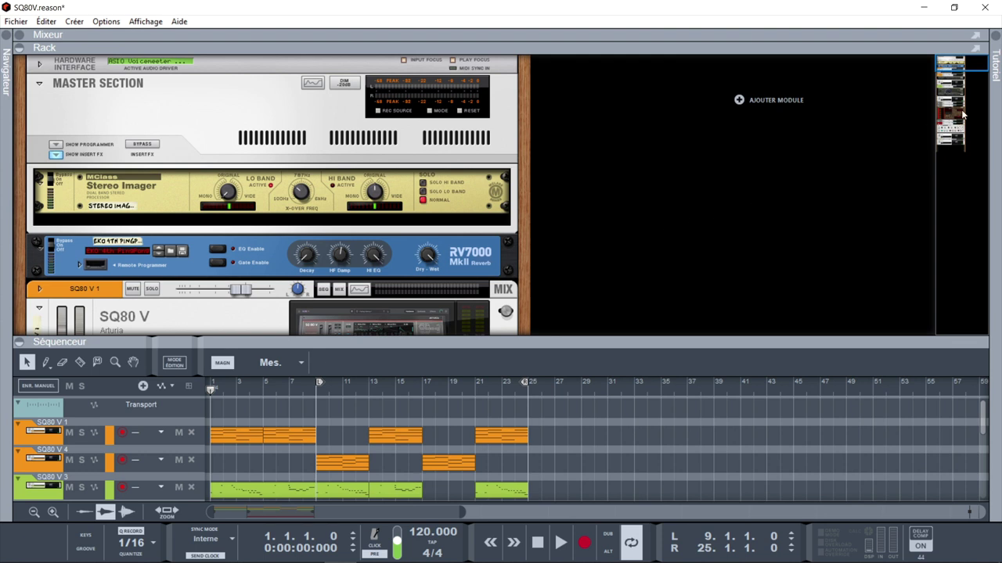
- In Reason, look through the rack from the Master Section to the last SQ80 V and play the song
{"action": "left_click_drag", "start_coordinate": [975, 65], "coordinate": [979, 128]}
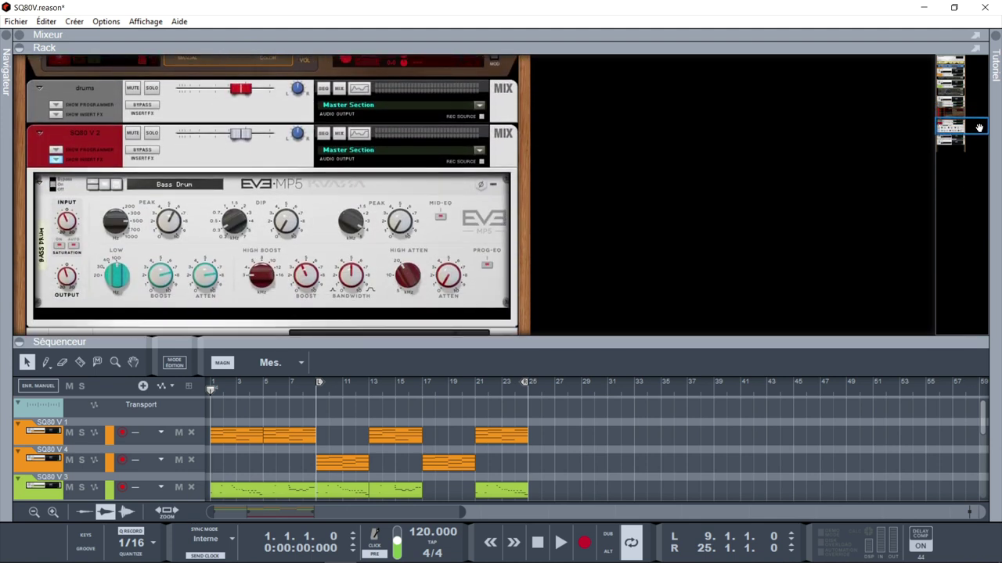
{"action": "left_click_drag", "start_coordinate": [977, 126], "coordinate": [979, 140]}
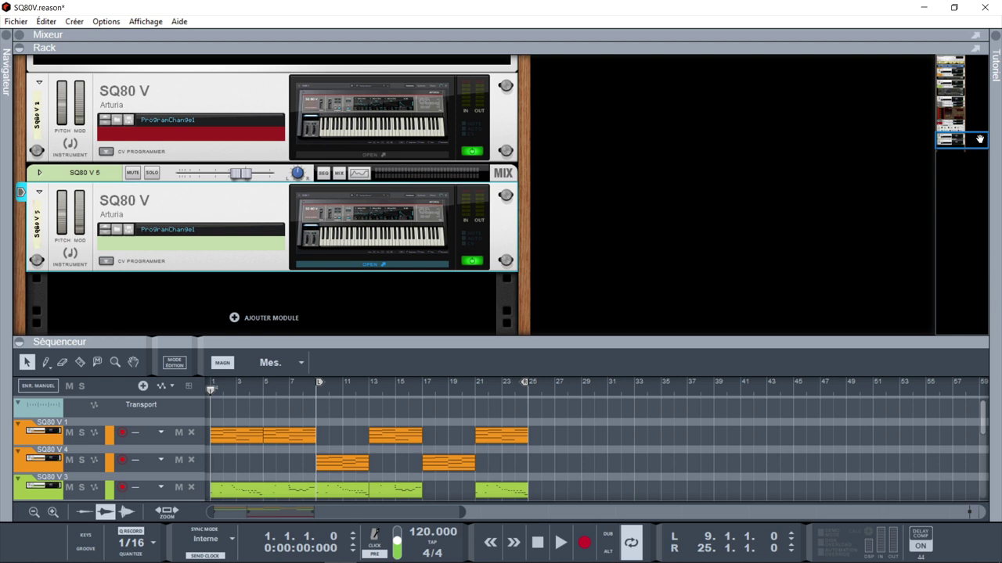
{"action": "key", "text": "space"}
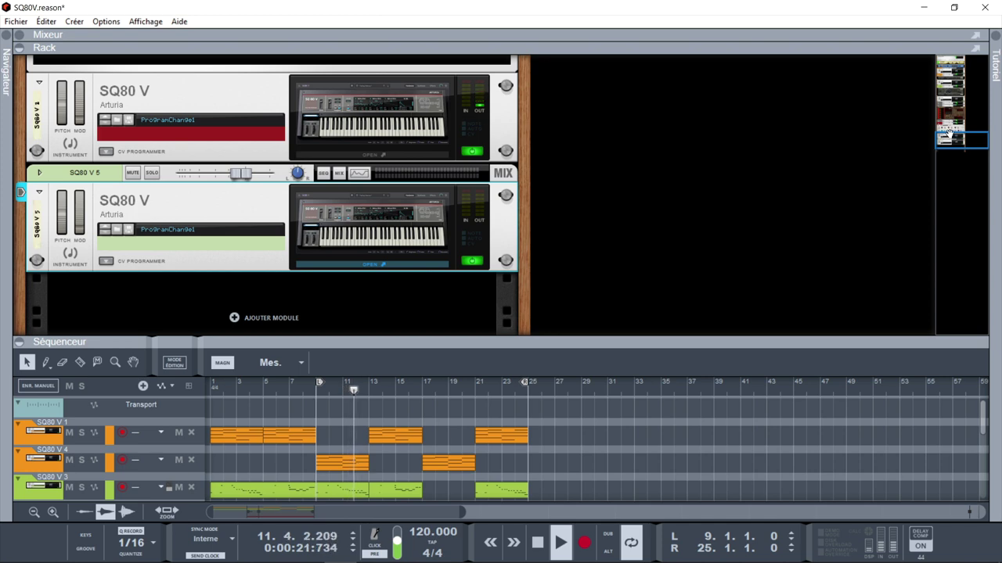
{"action": "left_click_drag", "start_coordinate": [947, 138], "coordinate": [949, 103]}
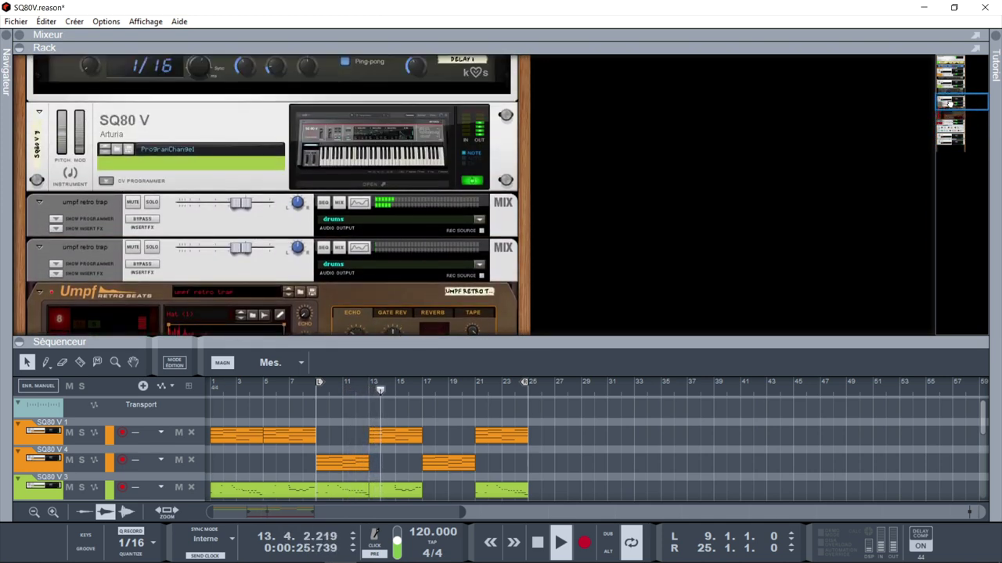
- View the mixer, the Trance Gate and Delay effects in the rack, and the sequencer during playback, then stop the song
{"action": "key", "text": "F5"}
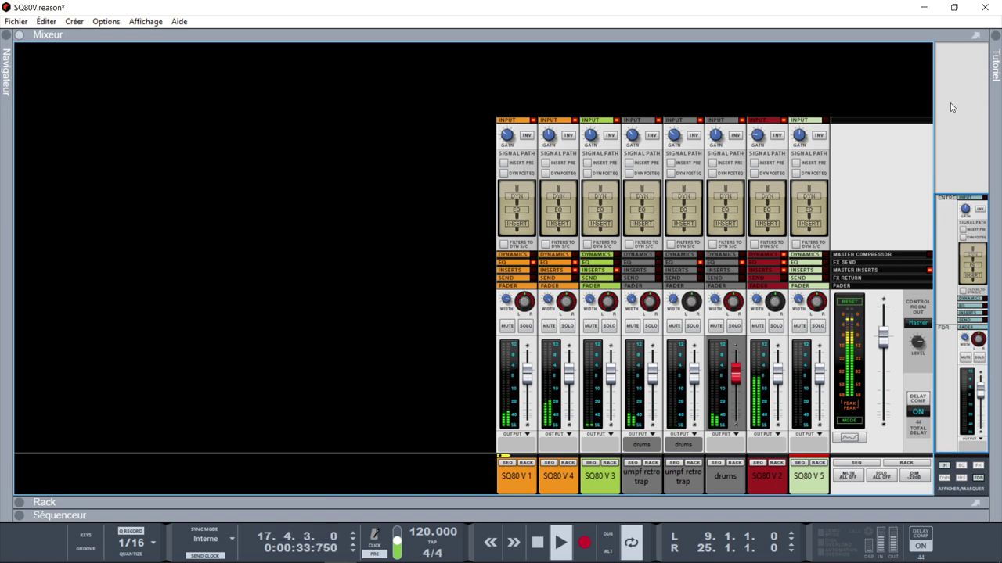
{"action": "key", "text": "F6"}
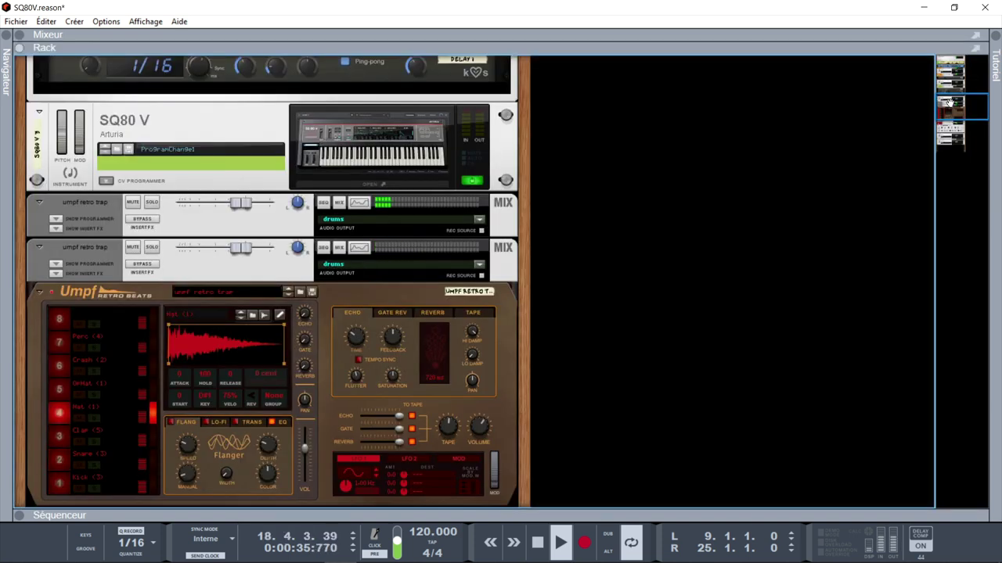
{"action": "mouse_move", "coordinate": [949, 102]}
{"action": "left_mouse_down"}
{"action": "mouse_move", "coordinate": [948, 65]}
{"action": "mouse_move", "coordinate": [949, 92]}
{"action": "left_mouse_up"}
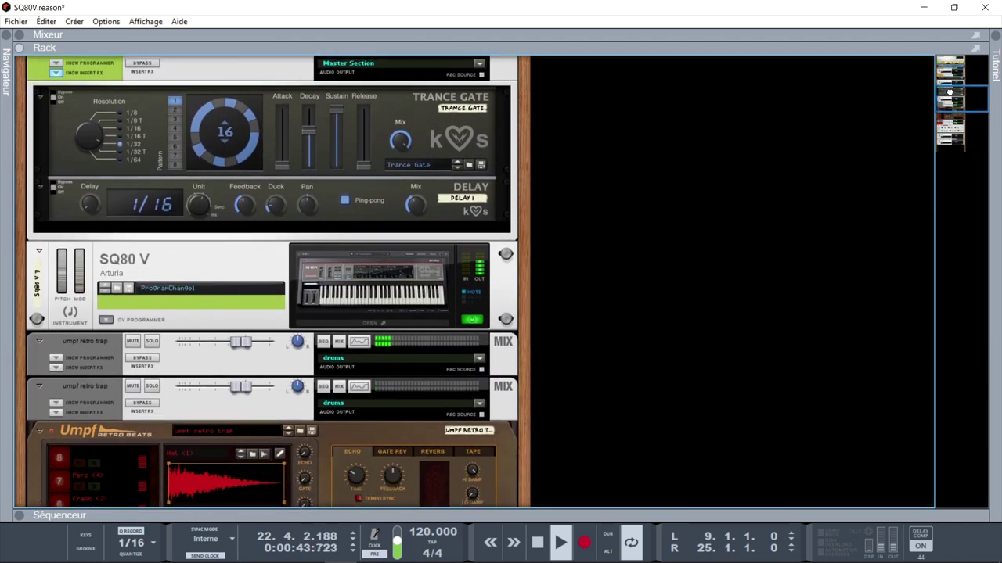
{"action": "key", "text": "F7"}
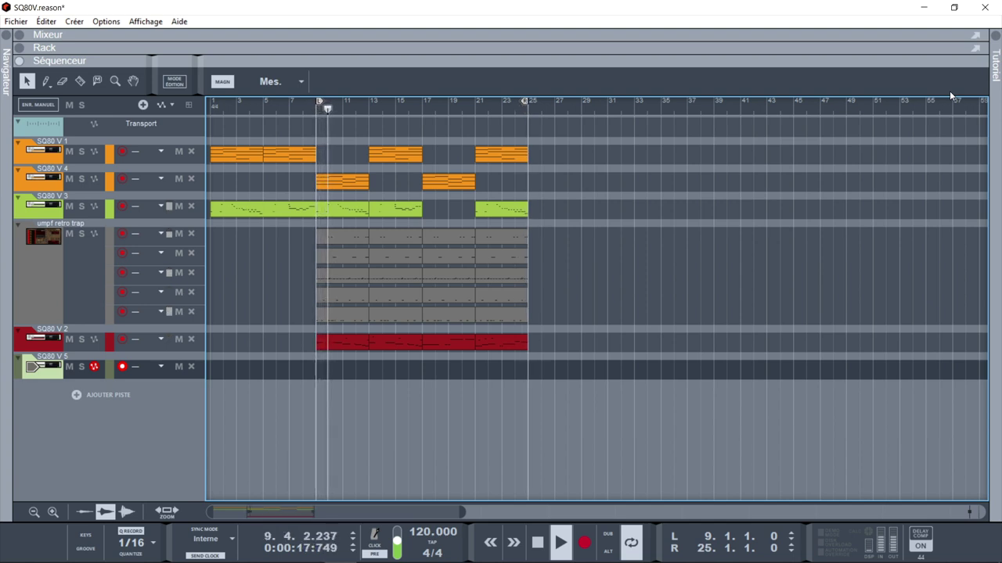
{"action": "key", "text": "space"}
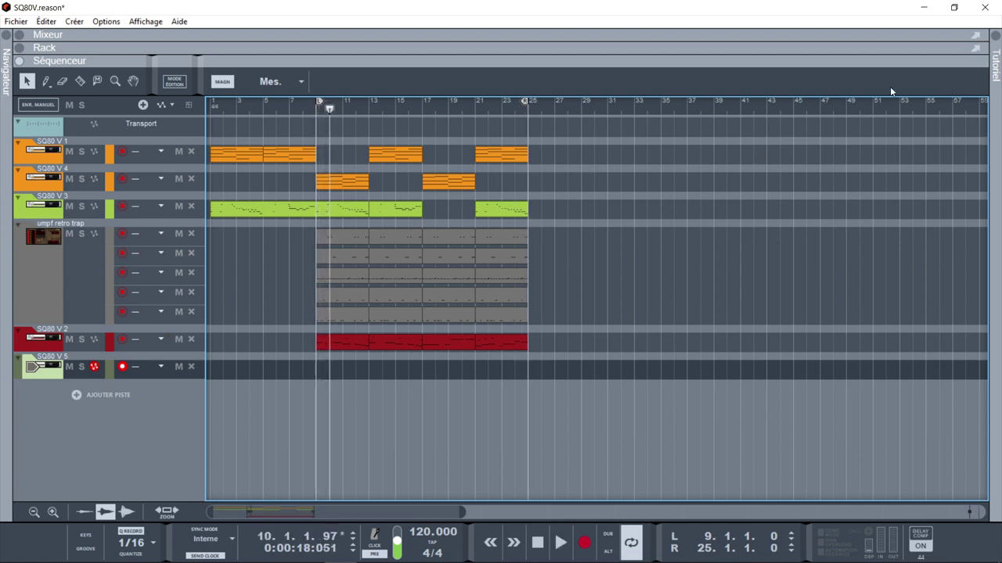
- Show the rack again and open the plugin interface of the SQ80 V 5 instrument in its Hardware view
{"action": "left_click", "coordinate": [20, 48]}
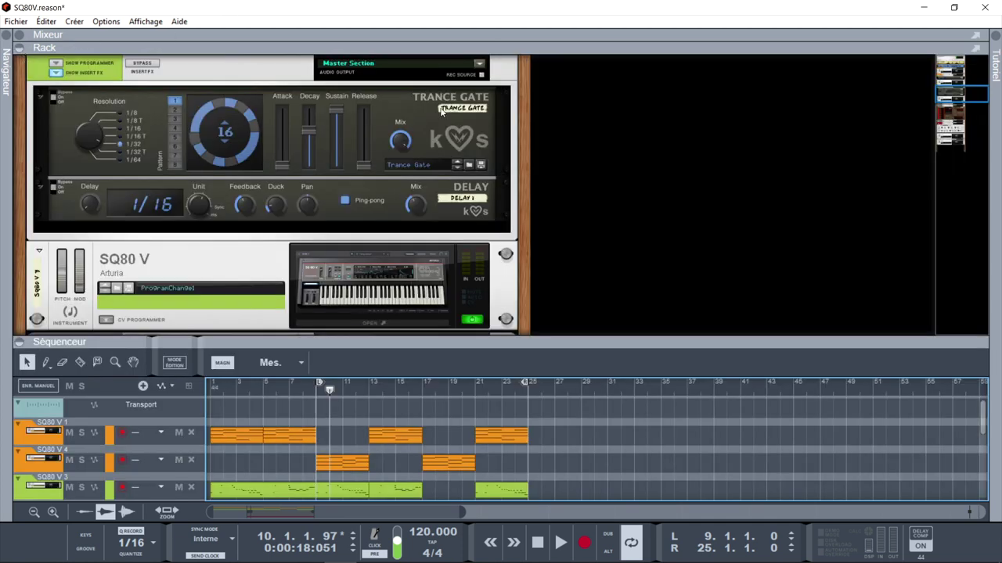
{"action": "left_click_drag", "start_coordinate": [939, 99], "coordinate": [944, 129]}
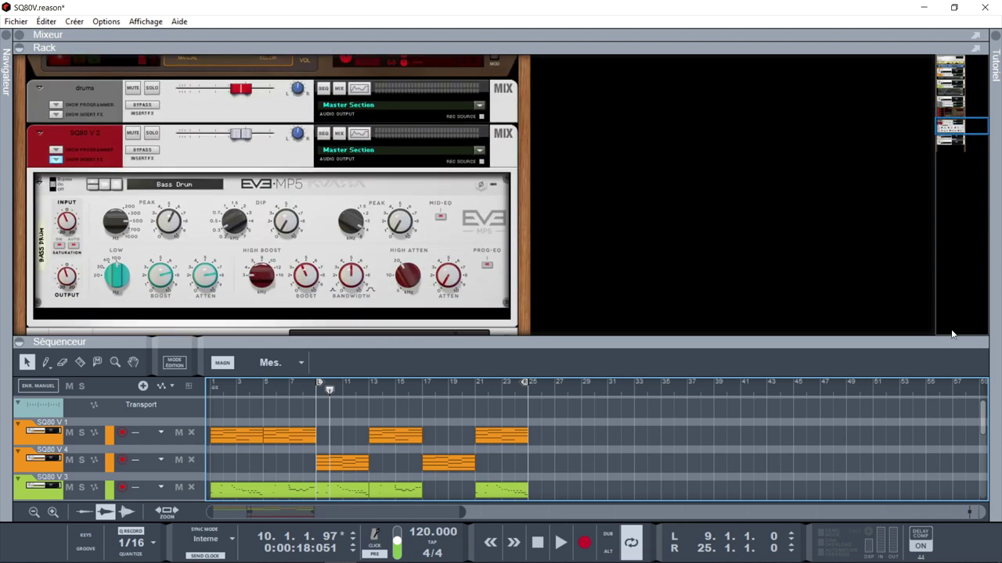
{"action": "left_click_drag", "start_coordinate": [984, 414], "coordinate": [984, 466]}
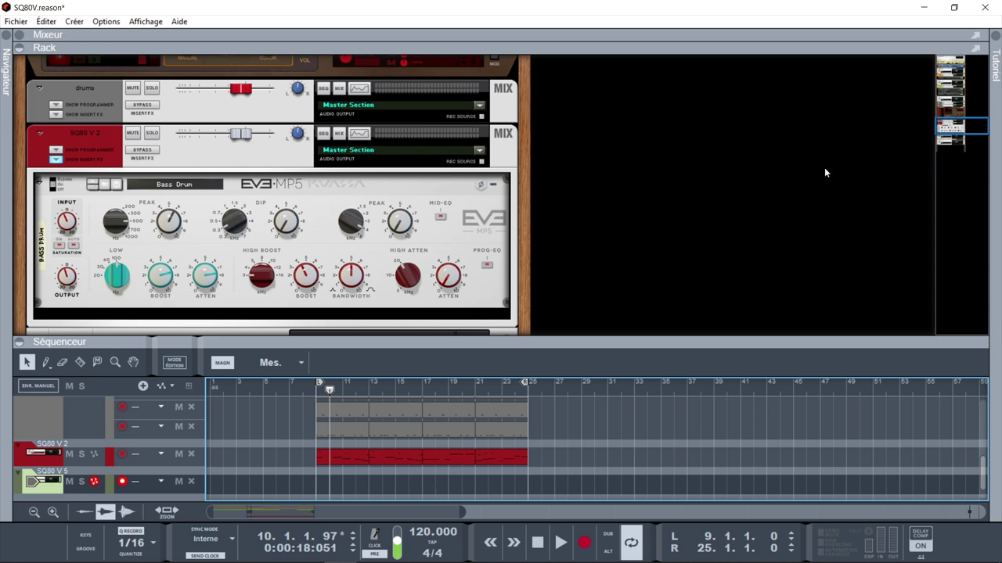
{"action": "left_click_drag", "start_coordinate": [970, 119], "coordinate": [971, 139]}
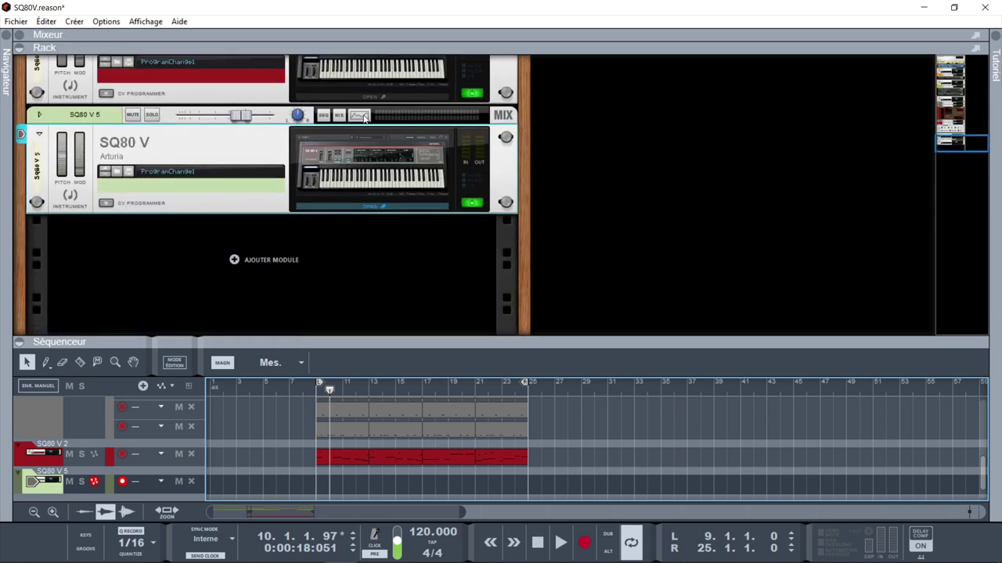
{"action": "left_click", "coordinate": [342, 166]}
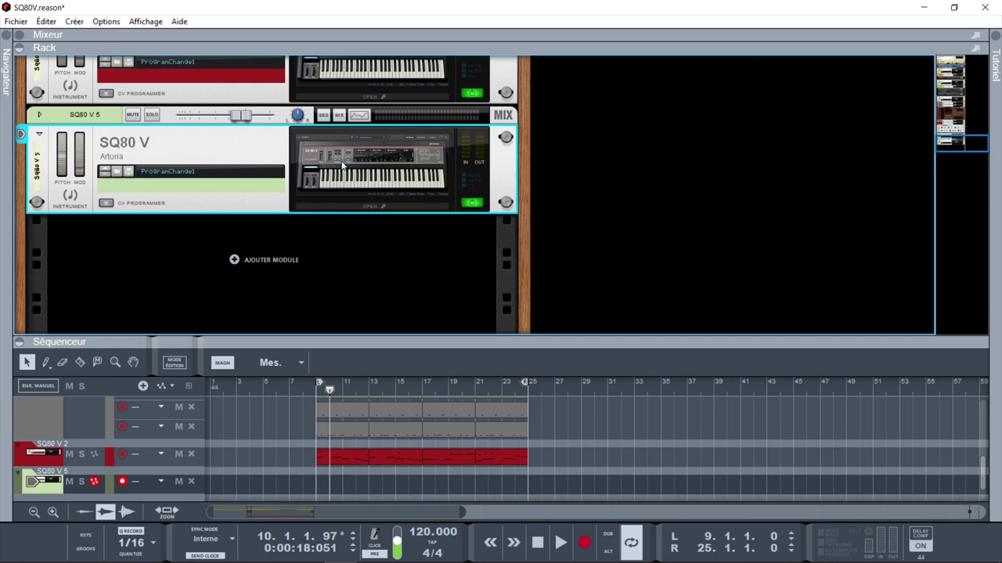
{"action": "left_click", "coordinate": [343, 206]}
{"action": "left_click", "coordinate": [736, 84]}
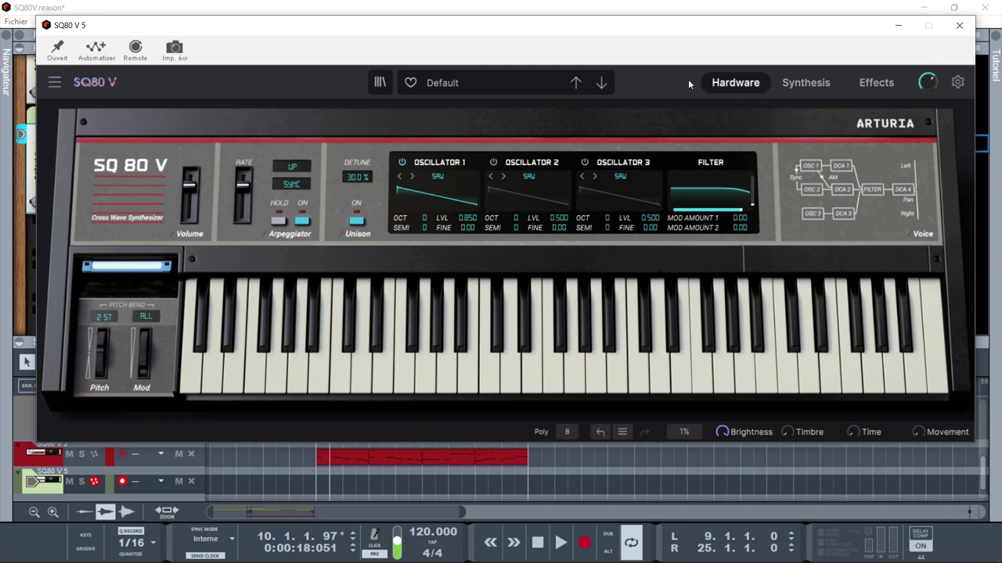
- Examine the plugin's main menu options, including preset export, bank export, window resizing and help
{"action": "left_click", "coordinate": [55, 83]}
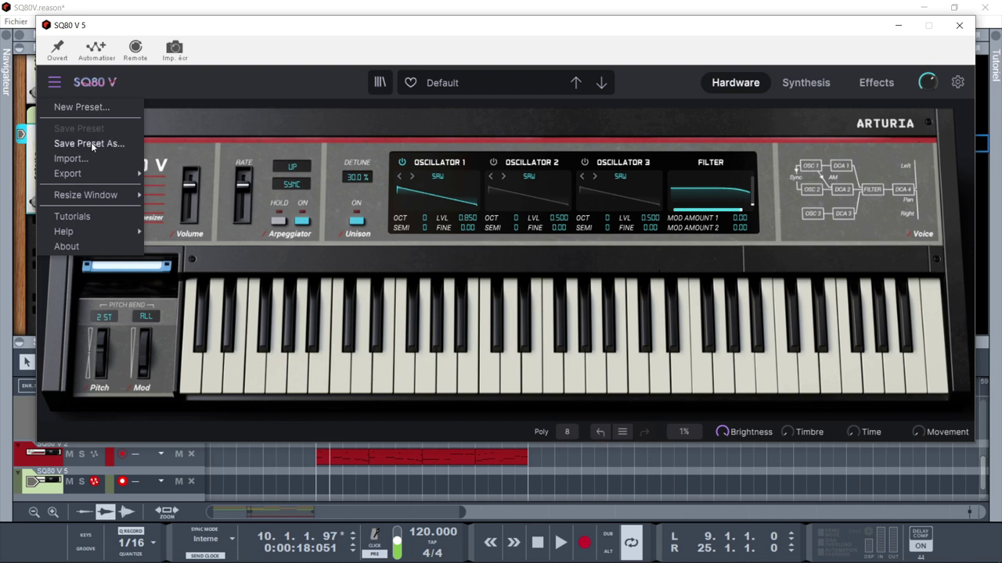
{"action": "mouse_move", "coordinate": [83, 177]}
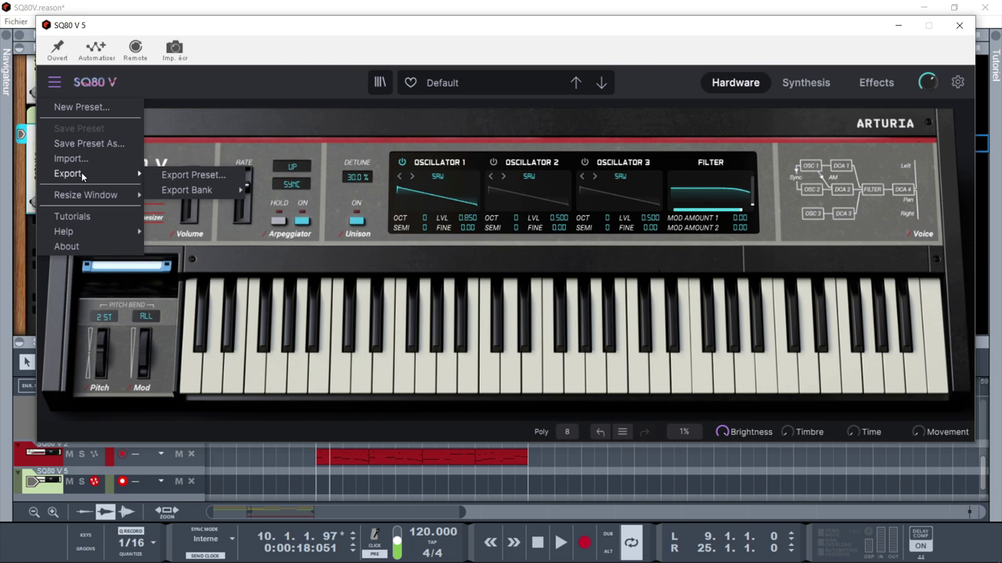
{"action": "mouse_move", "coordinate": [185, 193]}
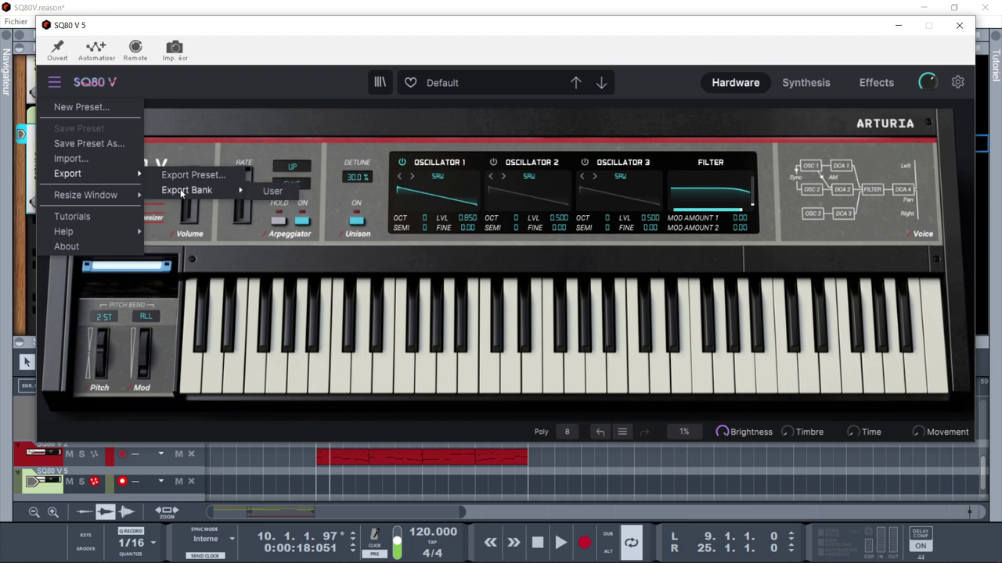
{"action": "mouse_move", "coordinate": [92, 199]}
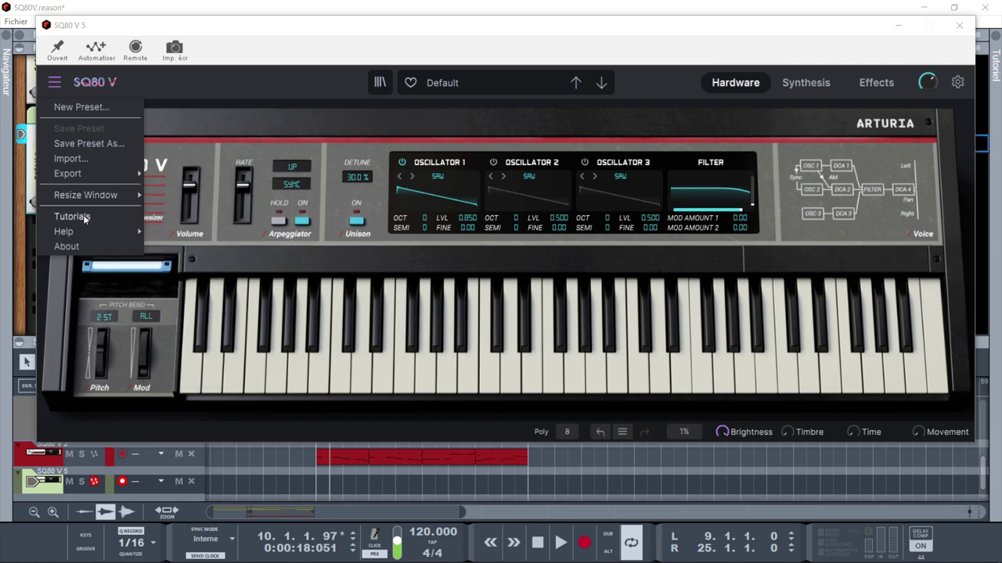
{"action": "mouse_move", "coordinate": [78, 234]}
- Open the preset browser, return to the start of the preset list and view the presets in the User bank
{"action": "left_click", "coordinate": [379, 83]}
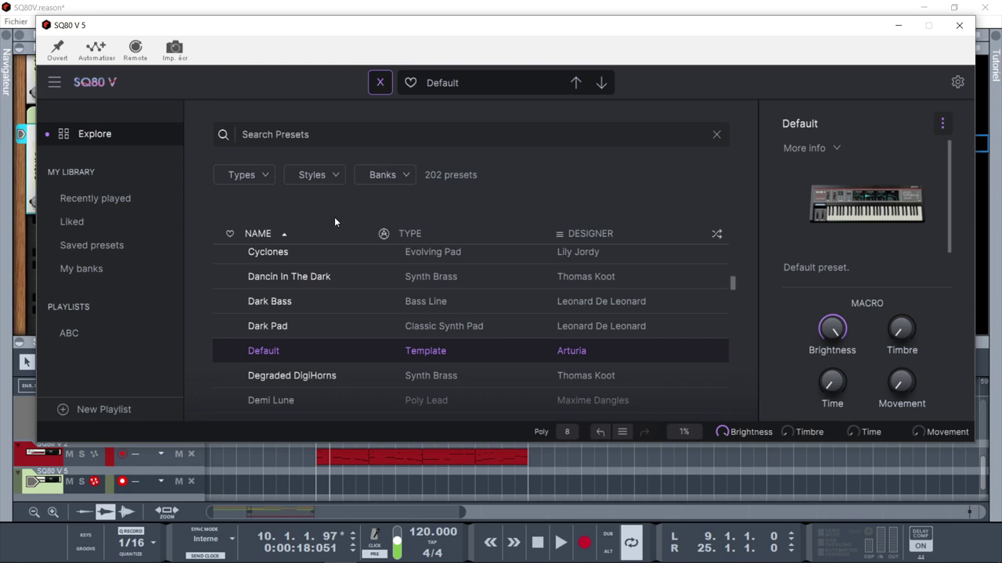
{"action": "left_click_drag", "start_coordinate": [734, 277], "coordinate": [727, 244]}
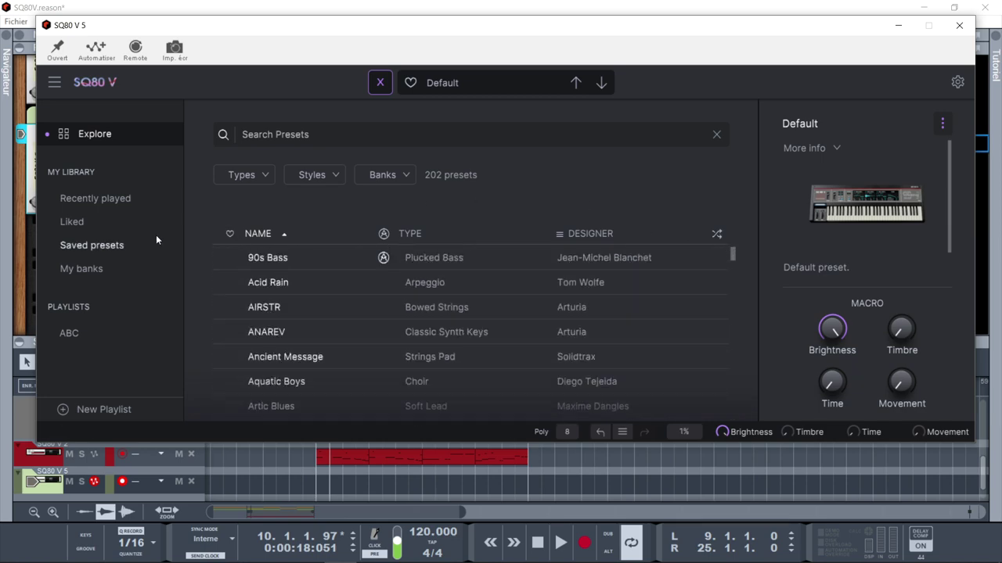
{"action": "left_click", "coordinate": [77, 269]}
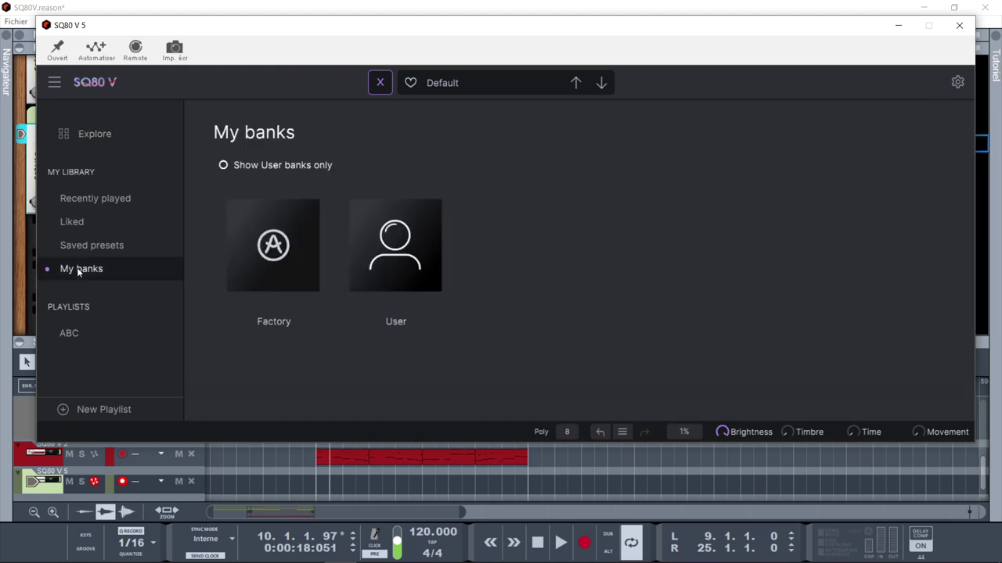
{"action": "left_click", "coordinate": [352, 264]}
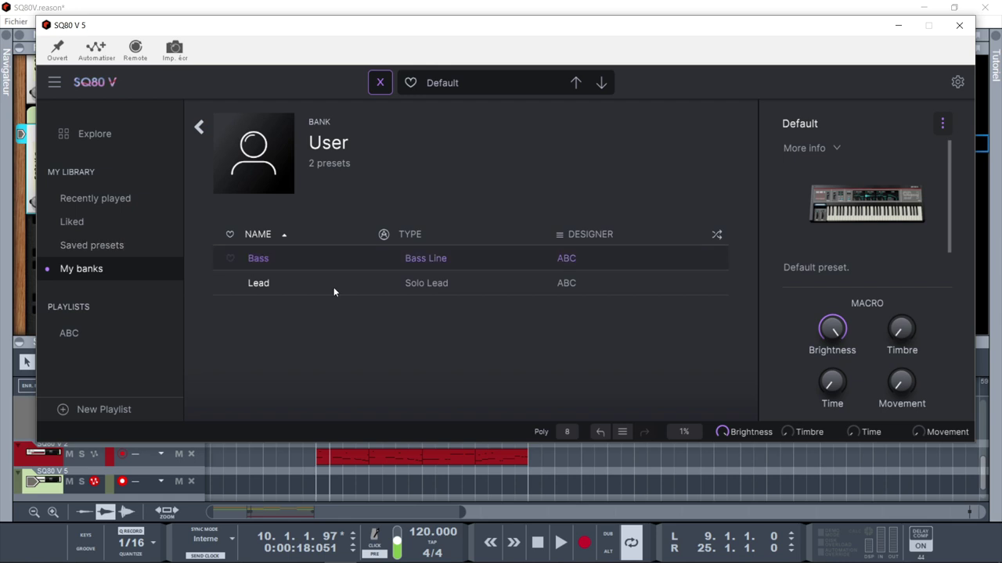
- Look through the Types, Styles and Banks filters in Recently Played and close the preset browser
{"action": "left_click", "coordinate": [78, 201]}
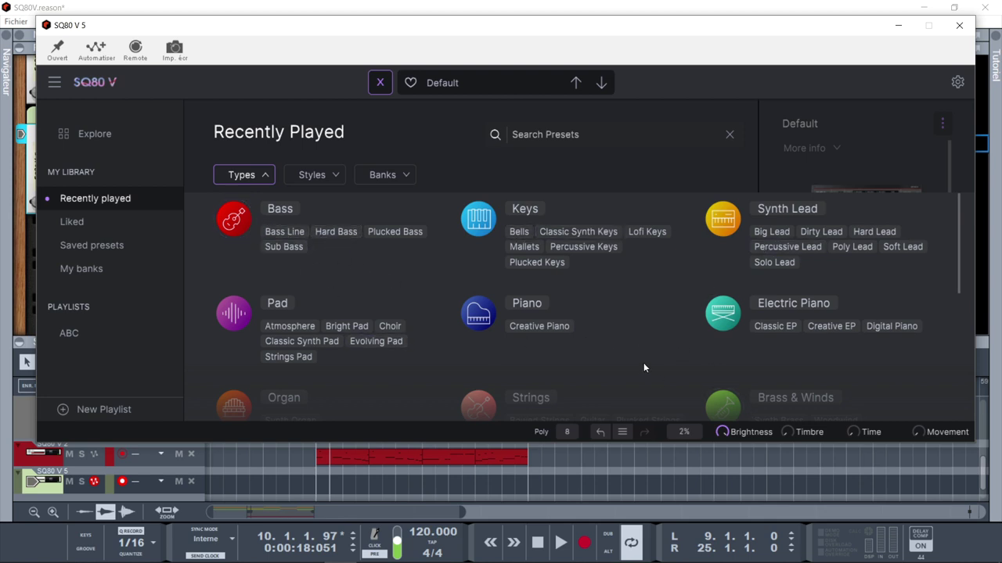
{"action": "left_click_drag", "start_coordinate": [961, 237], "coordinate": [936, 178]}
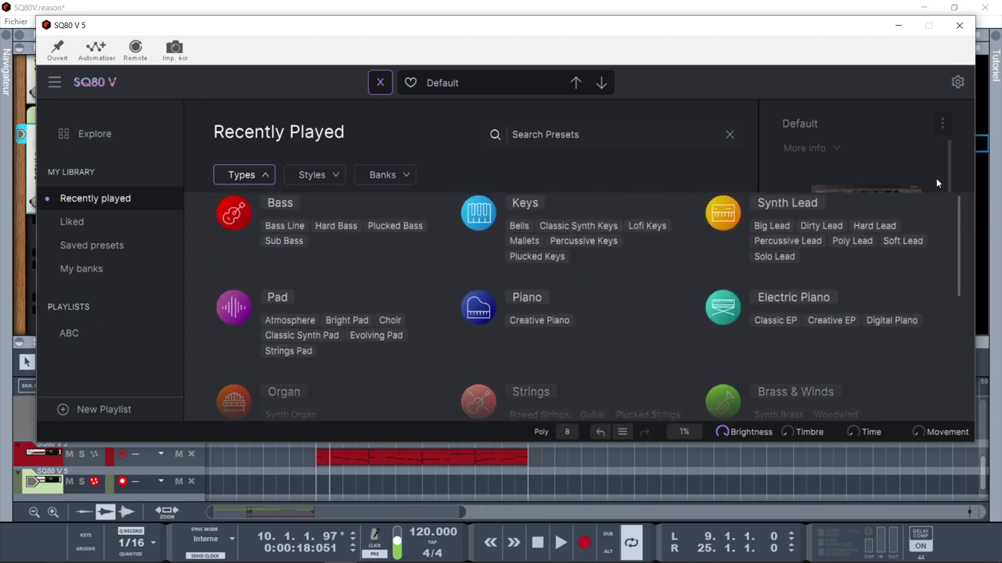
{"action": "left_click", "coordinate": [322, 177]}
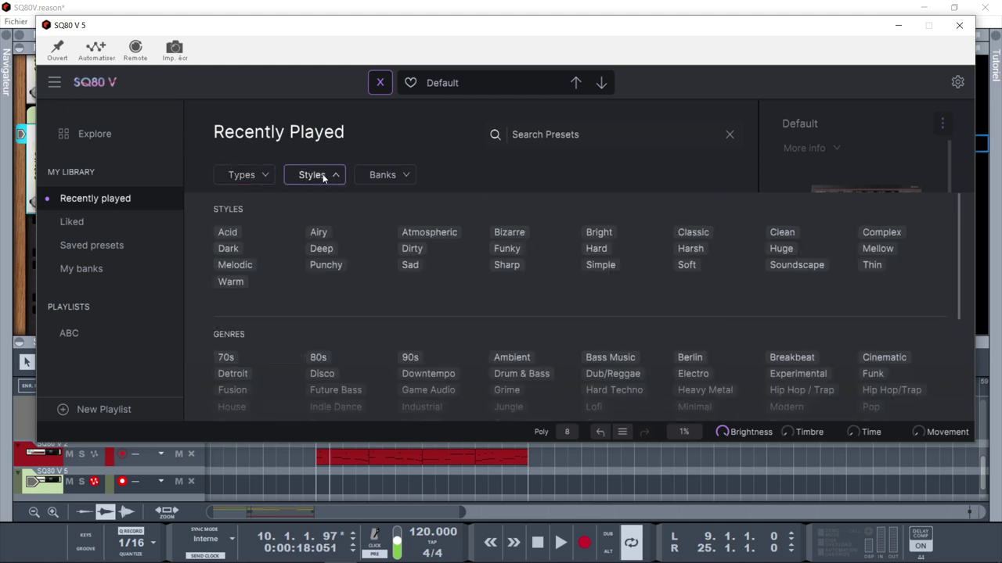
{"action": "left_click", "coordinate": [383, 175]}
{"action": "left_click", "coordinate": [240, 175]}
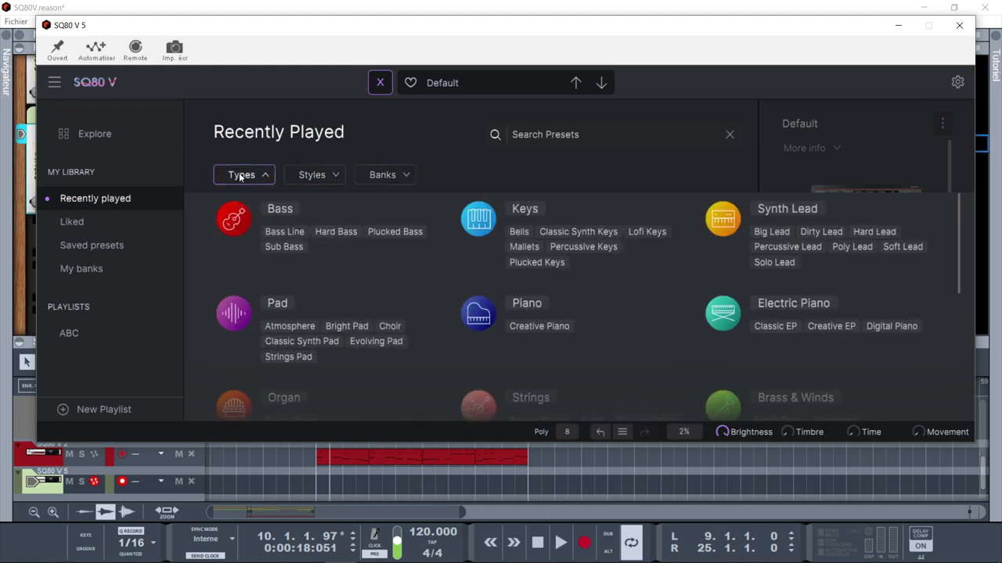
{"action": "left_click", "coordinate": [380, 83]}
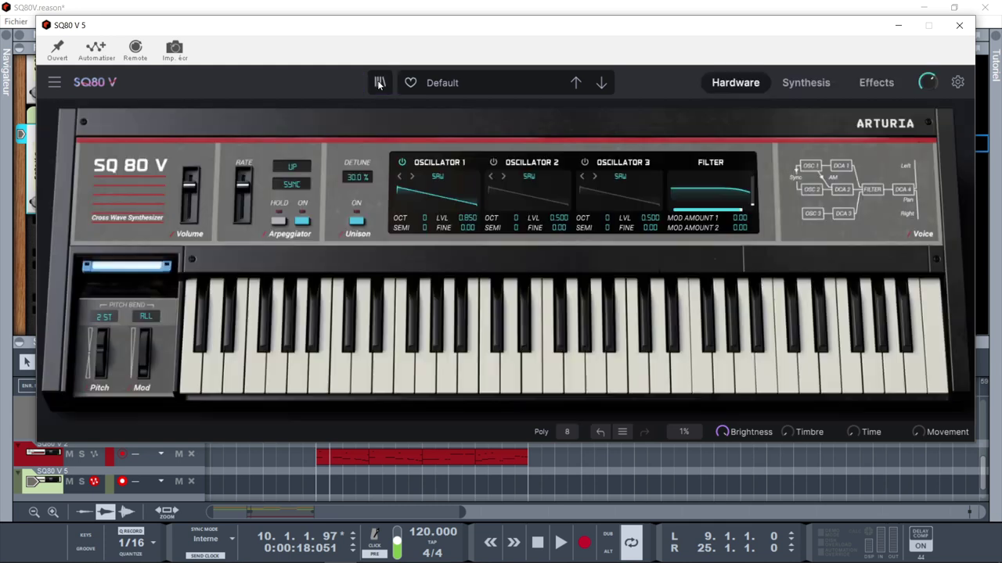
- Look through the quick preset list by type without loading a preset, and switch the plugin to the Synthesis view
{"action": "left_click", "coordinate": [466, 84]}
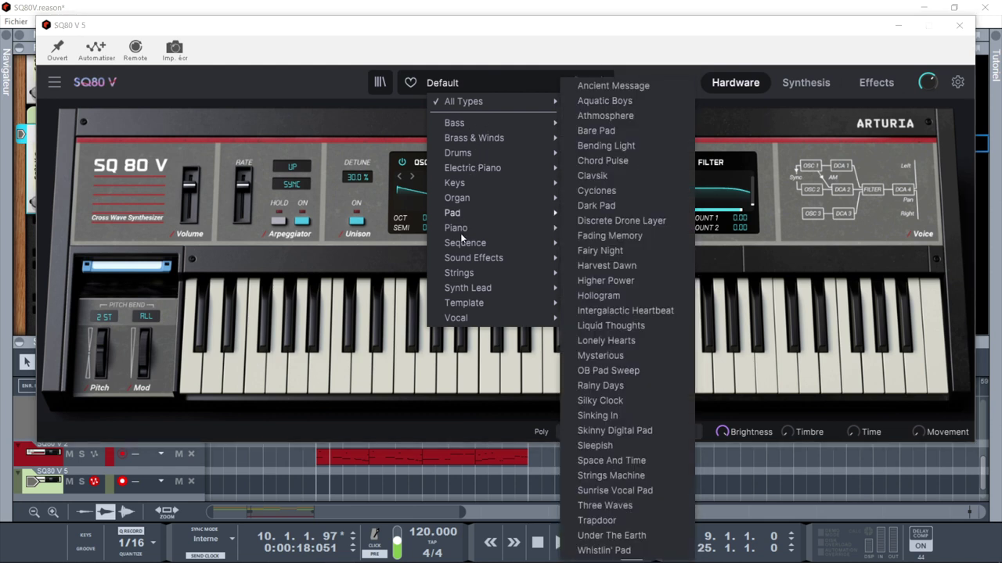
{"action": "mouse_move", "coordinate": [517, 313]}
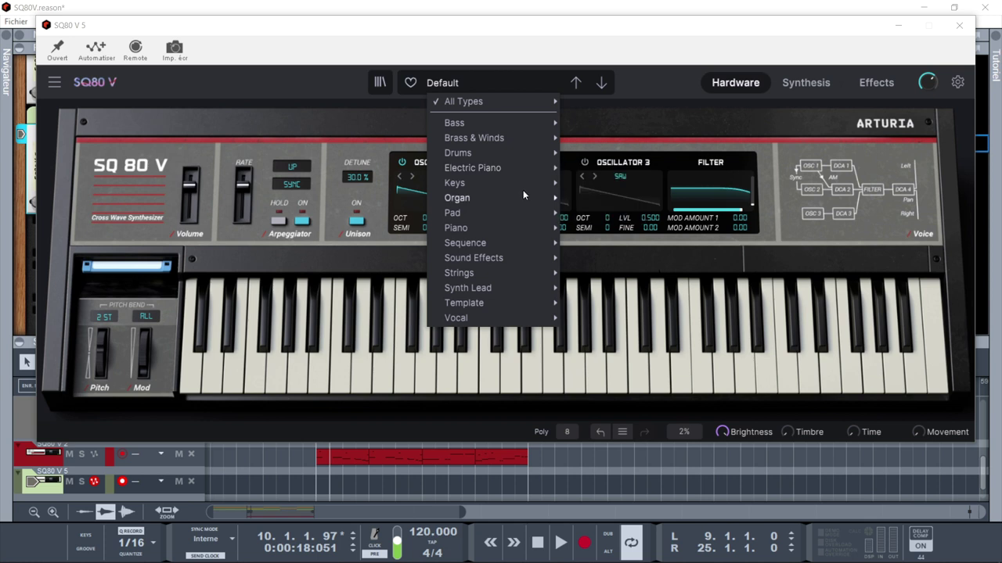
{"action": "mouse_move", "coordinate": [482, 275]}
{"action": "left_click", "coordinate": [676, 84]}
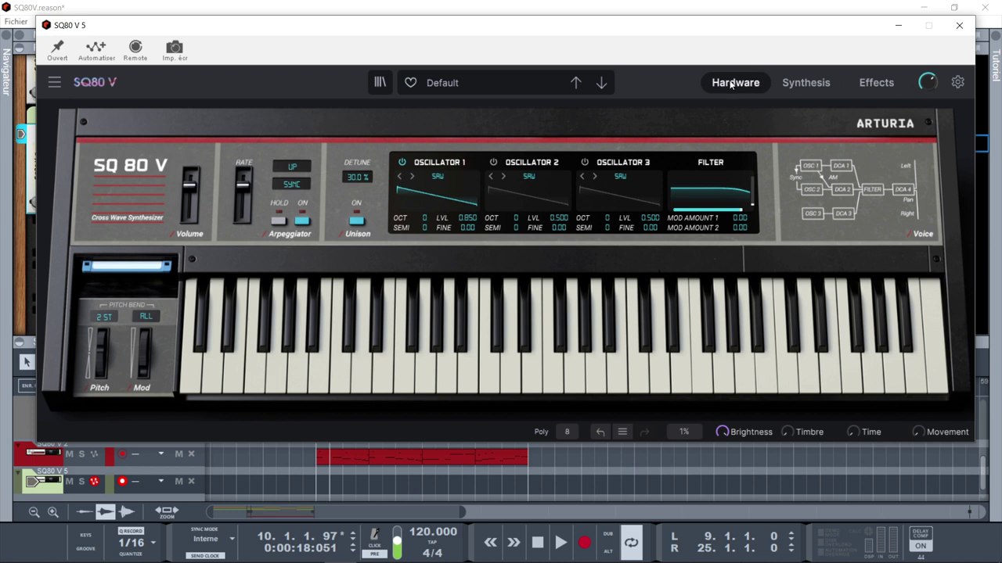
{"action": "left_click", "coordinate": [803, 85]}
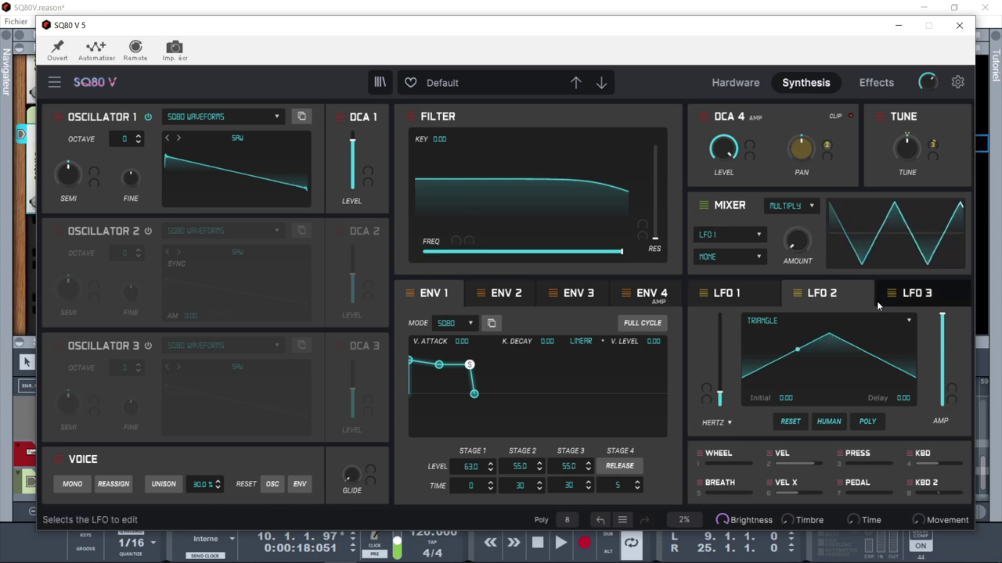
- View the effects page and compare the parallel routing with the series routing
{"action": "left_click", "coordinate": [877, 85]}
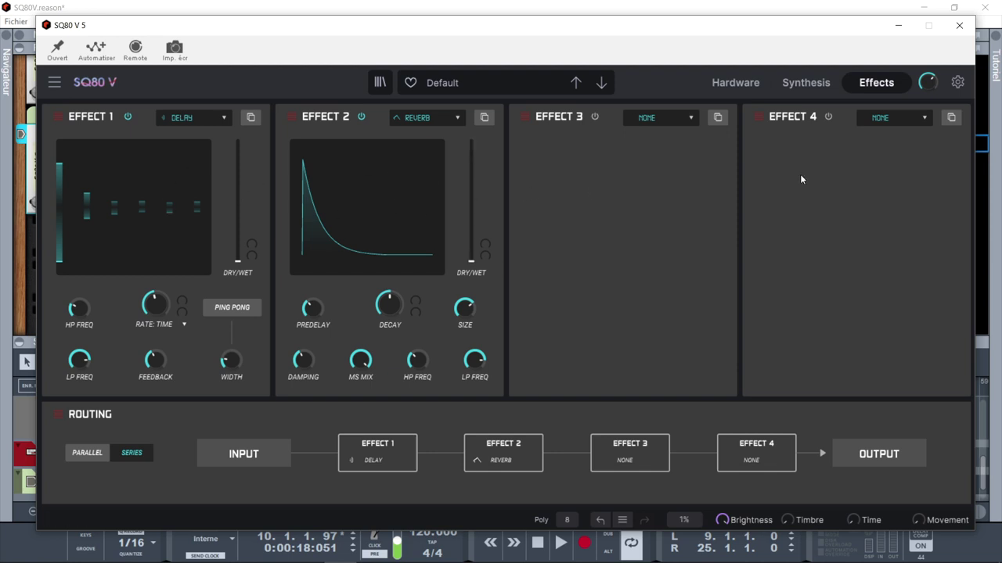
{"action": "left_click", "coordinate": [84, 455]}
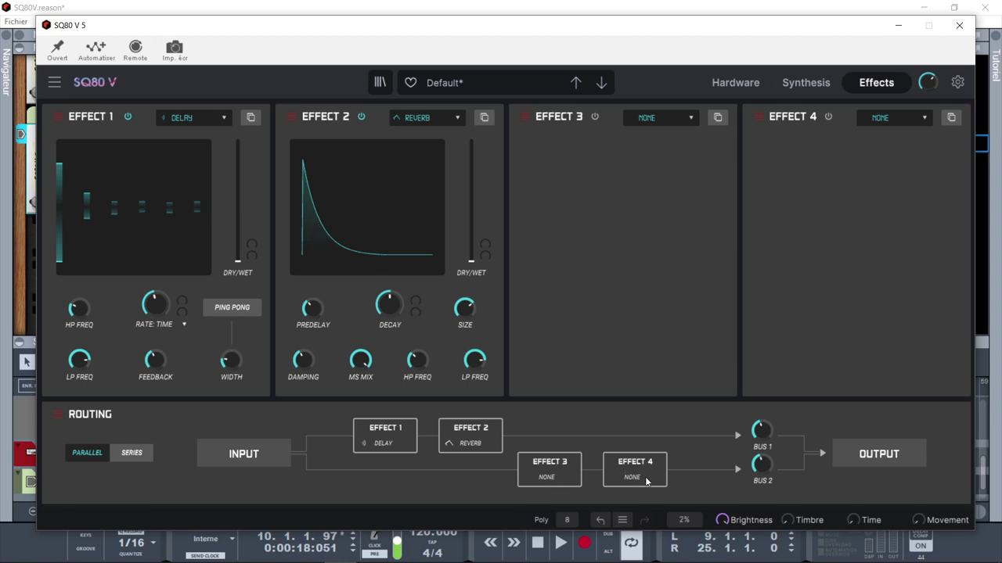
{"action": "mouse_move", "coordinate": [759, 437]}
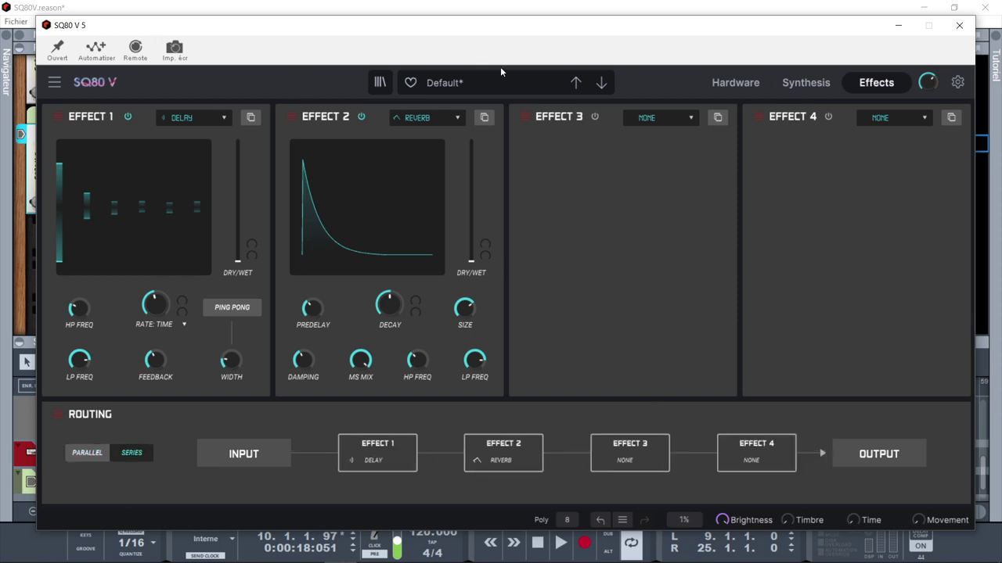
- Return to the Synthesis view and look through the modulation sources available for oscillator 1's frequency
{"action": "left_click", "coordinate": [812, 82]}
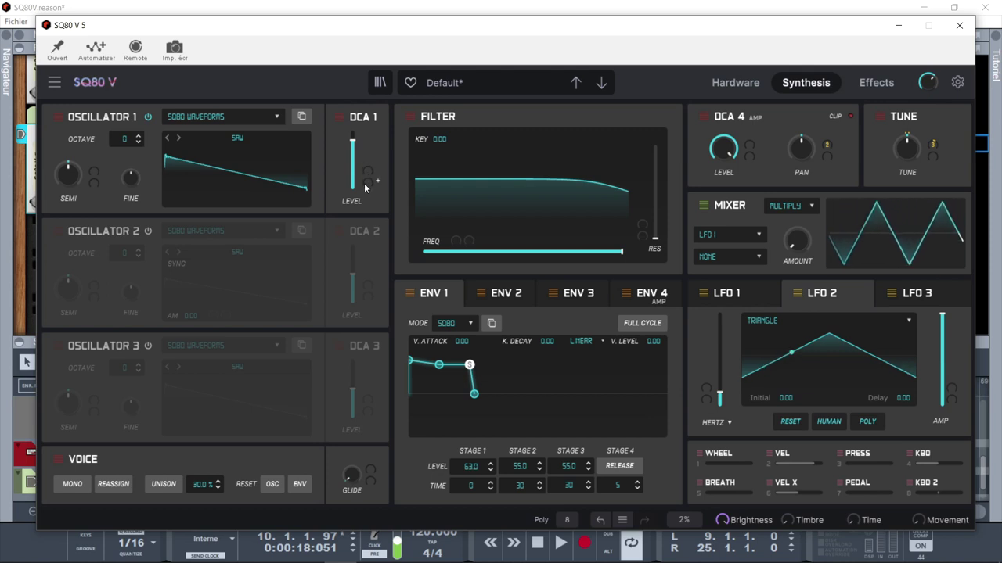
{"action": "left_click", "coordinate": [103, 172]}
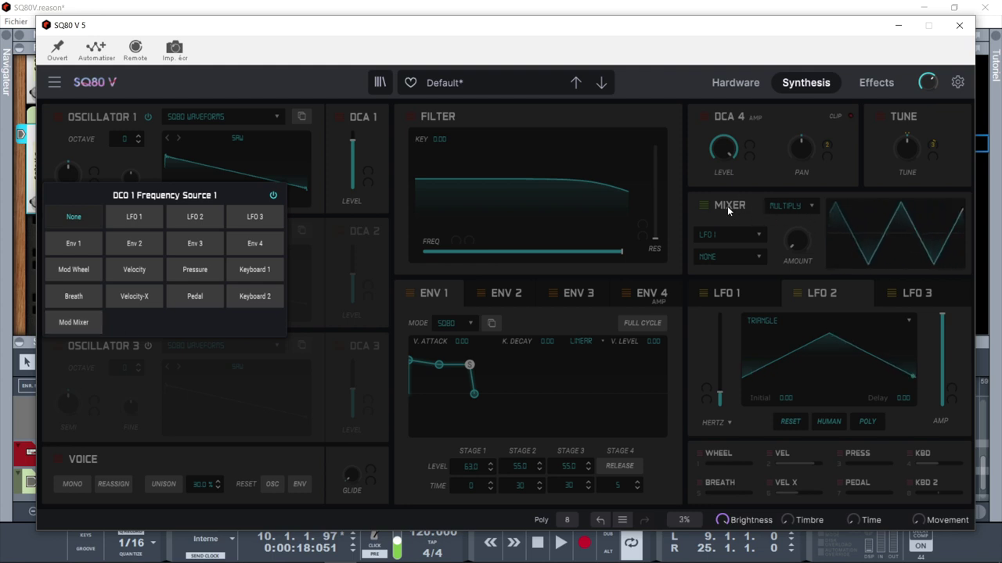
{"action": "left_click", "coordinate": [142, 156]}
- Look through oscillator 1's SQ80 Waveforms, Transwaves, ESQ1 Hidden Waves and SQ80 Hidden Waves, and reload the Default preset
{"action": "left_click", "coordinate": [195, 117]}
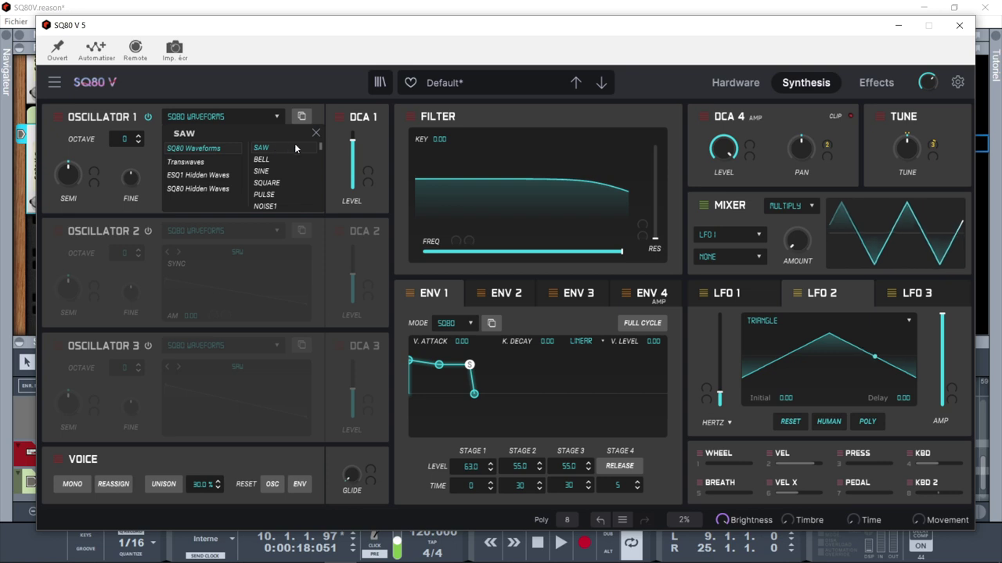
{"action": "left_click_drag", "start_coordinate": [320, 149], "coordinate": [321, 206]}
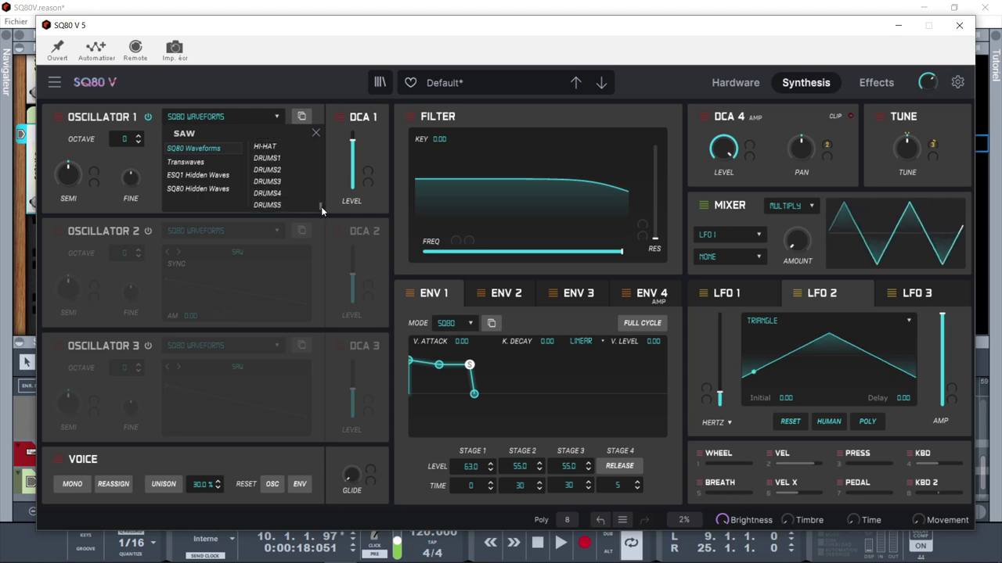
{"action": "left_click", "coordinate": [185, 163]}
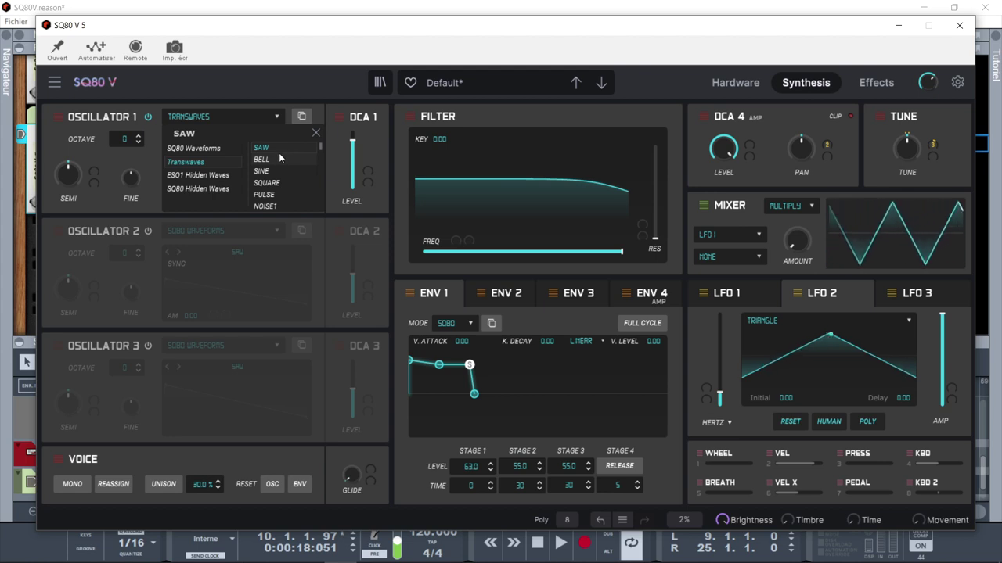
{"action": "left_click", "coordinate": [209, 177]}
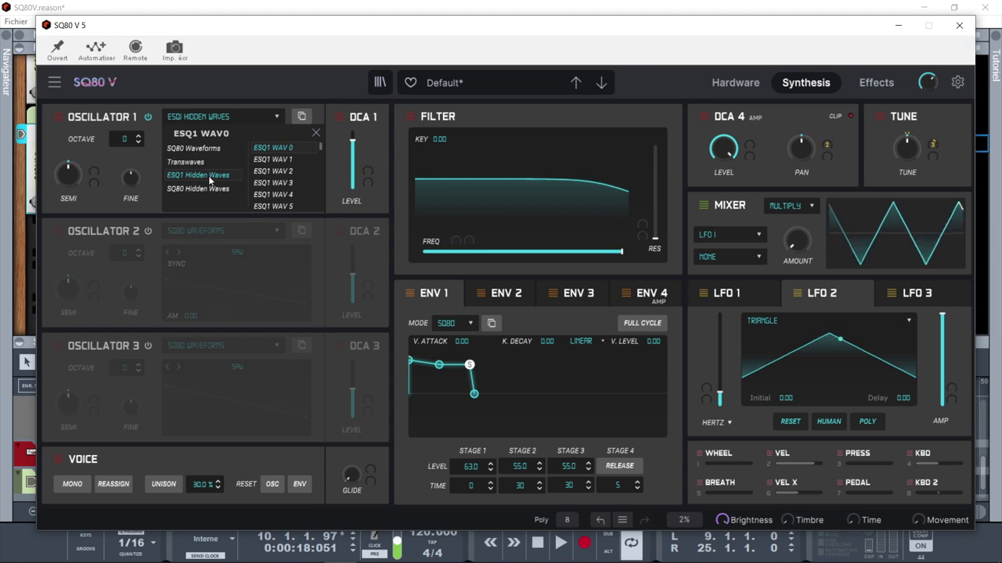
{"action": "left_click", "coordinate": [204, 191]}
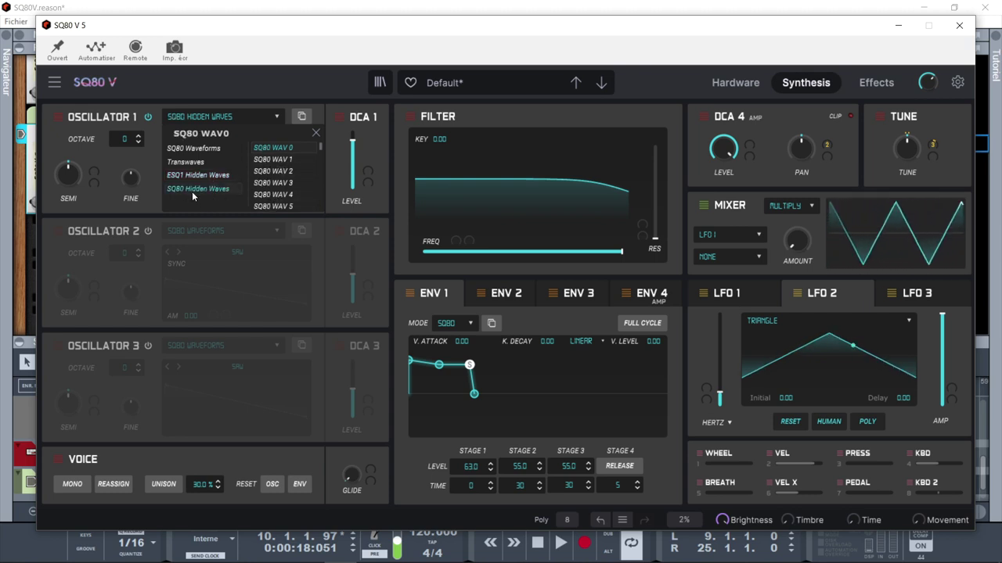
{"action": "scroll", "coordinate": [321, 175], "scroll_direction": "down", "scroll_amount": 15}
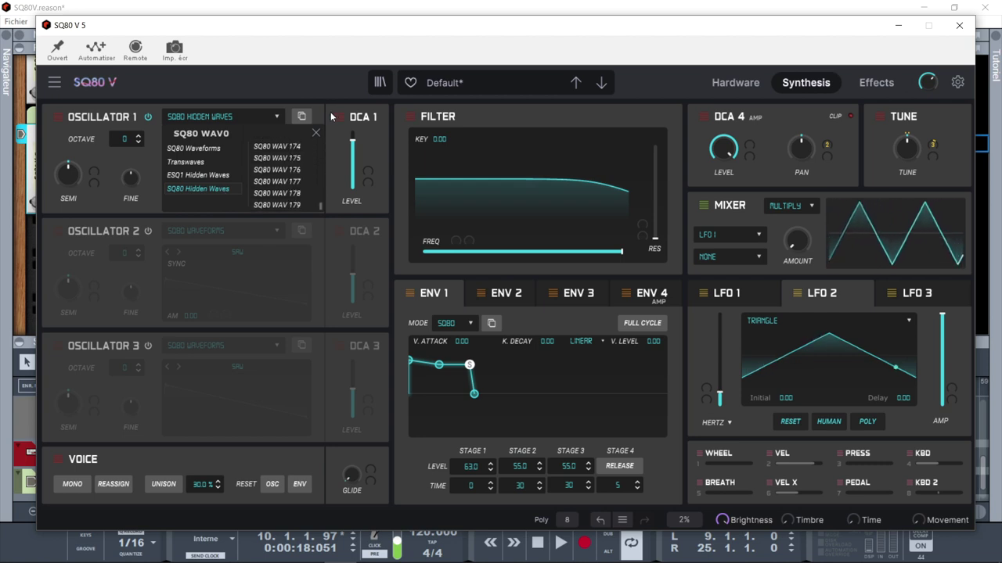
{"action": "left_click", "coordinate": [153, 152]}
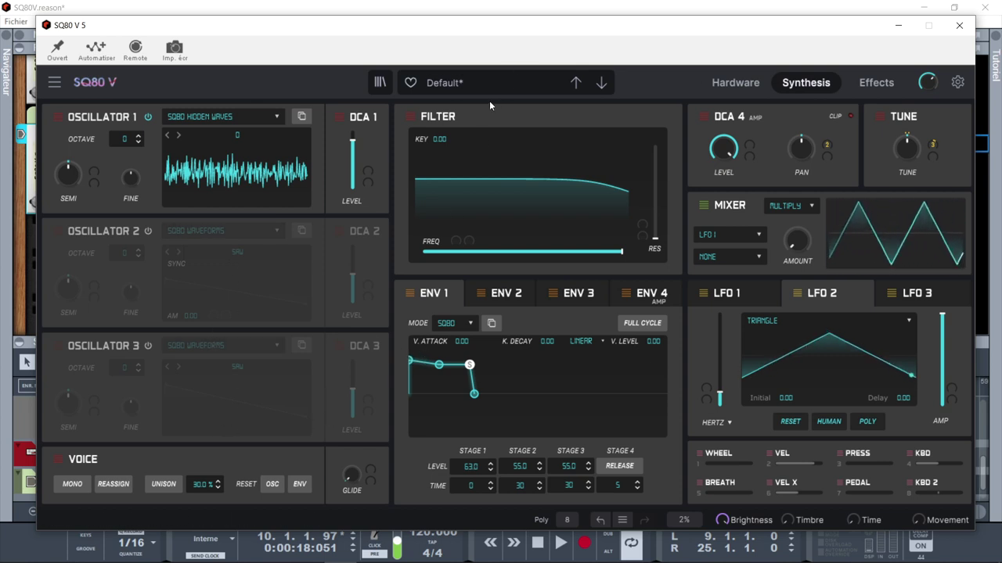
{"action": "left_click", "coordinate": [576, 82]}
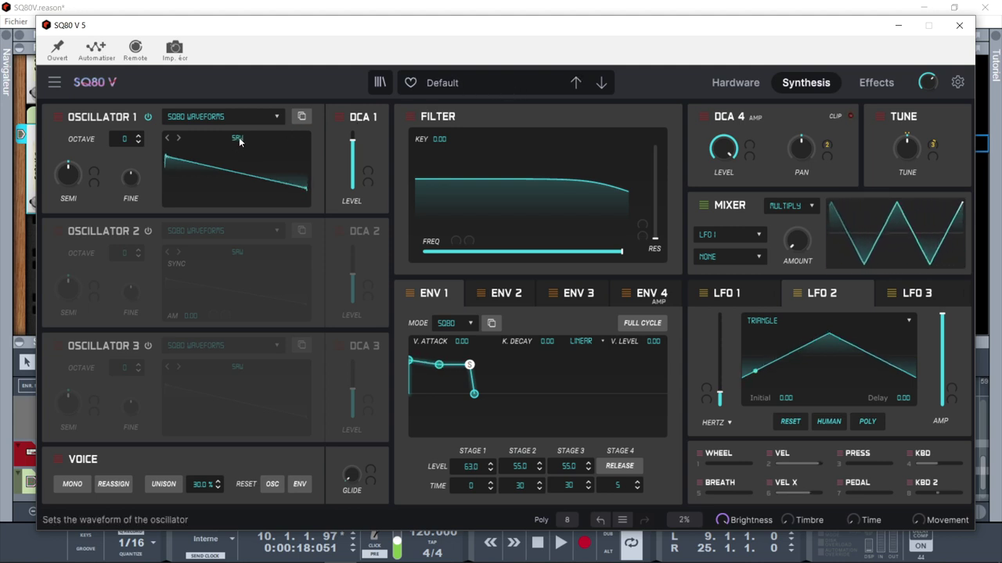
- Audition the Bell, Sine and Square waveforms from SQ80 Waveforms on oscillator 1
{"action": "left_click", "coordinate": [238, 138]}
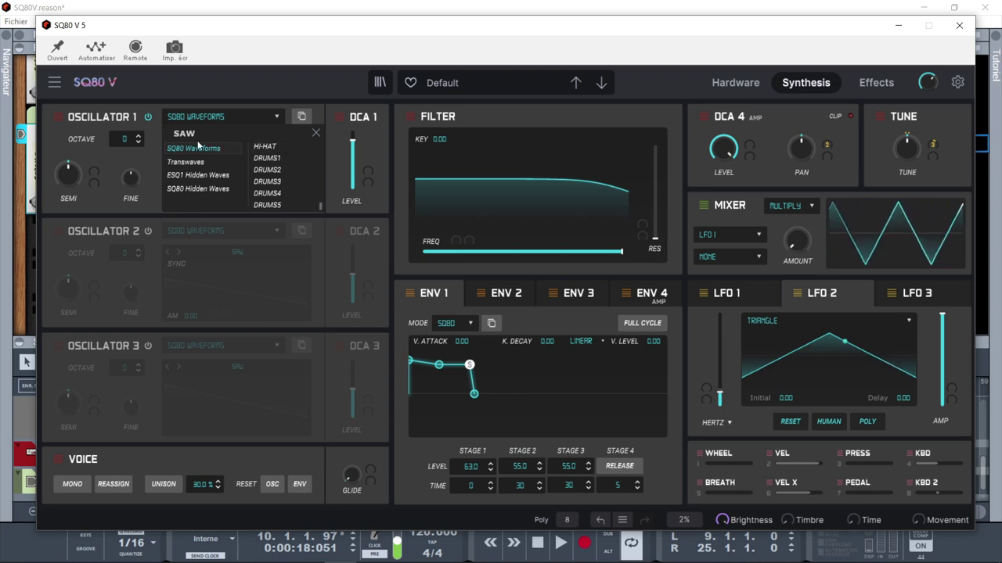
{"action": "left_click_drag", "start_coordinate": [320, 207], "coordinate": [320, 144]}
{"action": "left_click", "coordinate": [264, 161]}
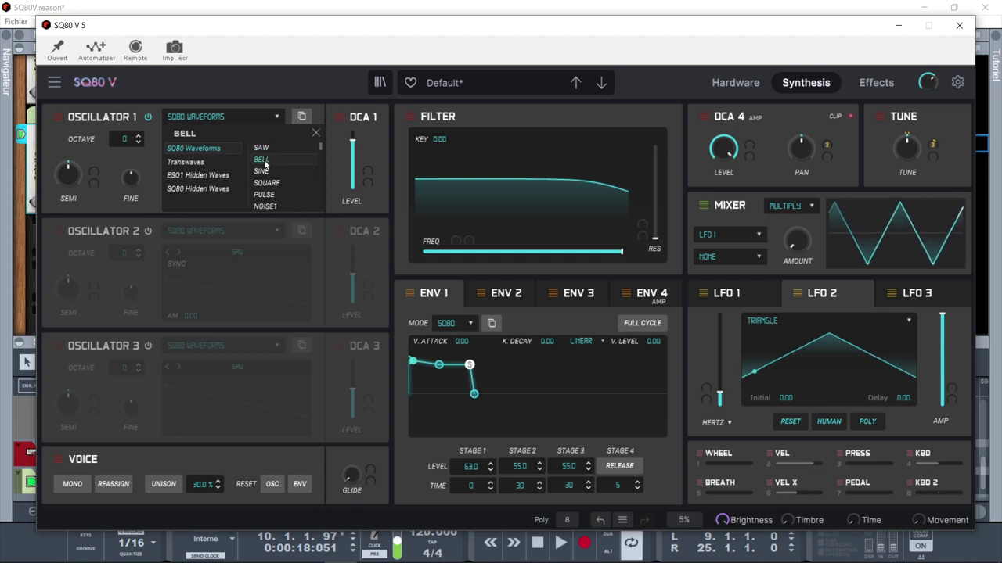
{"action": "left_click", "coordinate": [266, 173]}
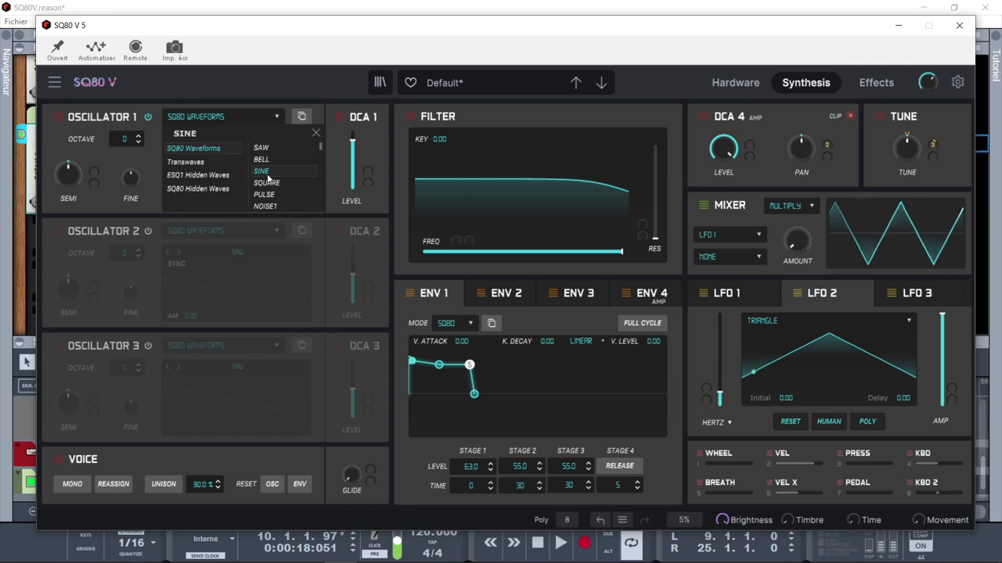
{"action": "left_click", "coordinate": [266, 183]}
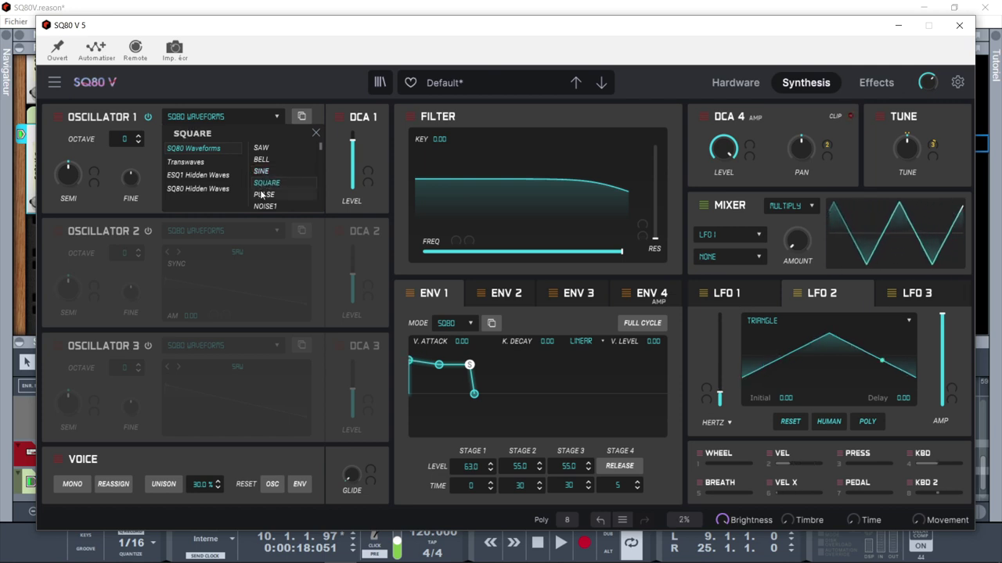
- Audition the Bass, Piano, Voice1, Voice2, Reed and Organ waveforms on oscillator 1
{"action": "scroll", "coordinate": [322, 147], "scroll_direction": "down", "scroll_amount": 3}
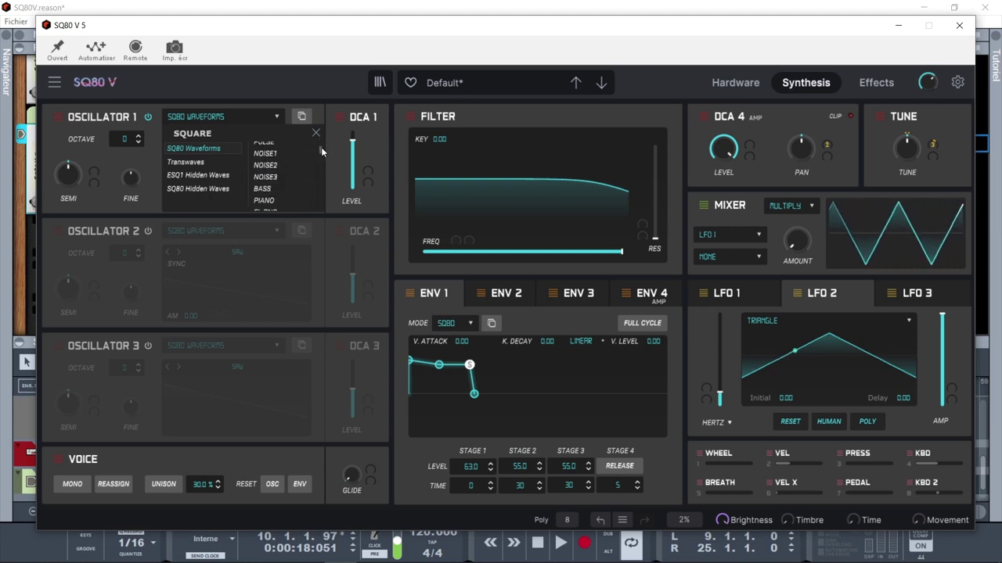
{"action": "scroll", "coordinate": [322, 147], "scroll_direction": "down", "scroll_amount": 4}
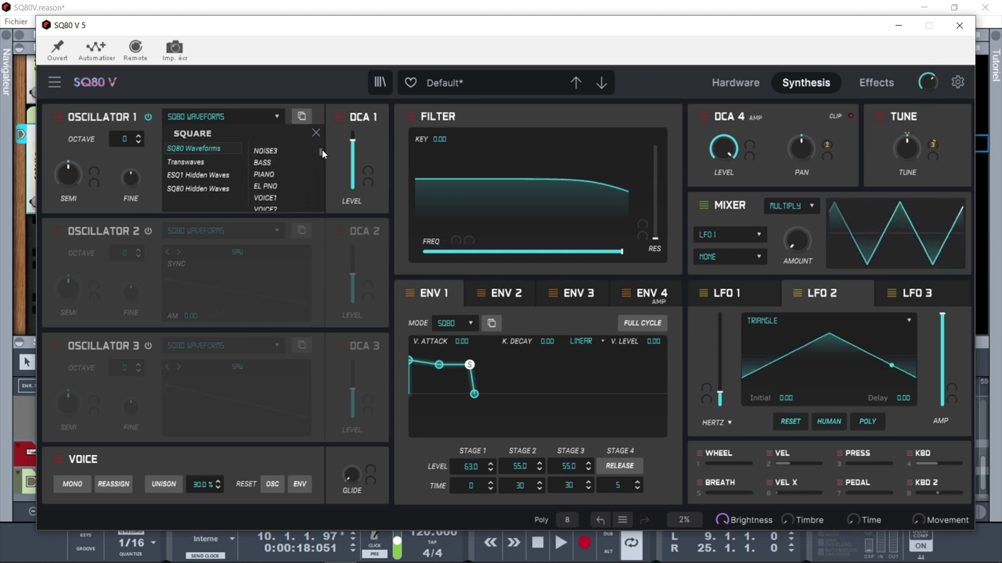
{"action": "left_click", "coordinate": [267, 166]}
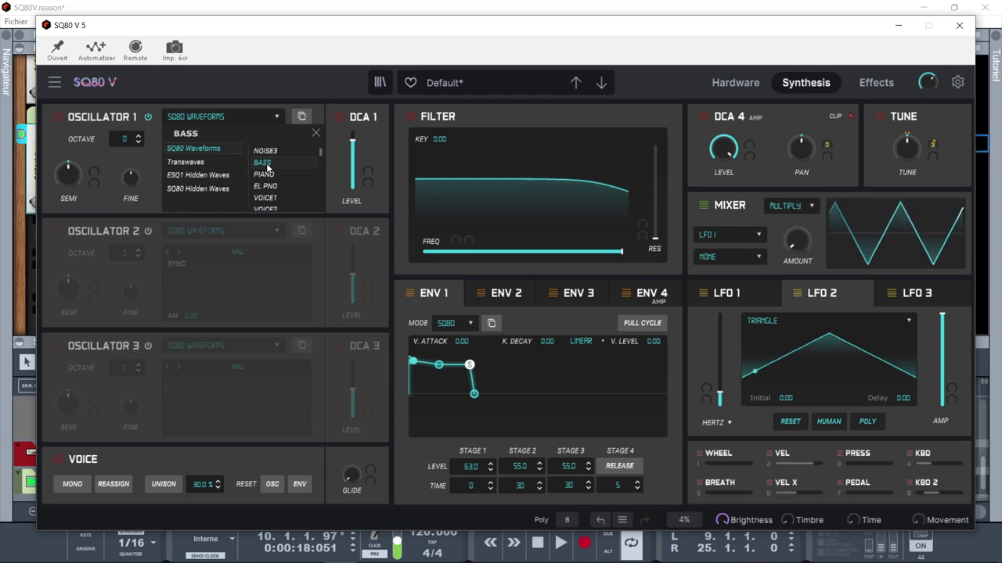
{"action": "left_click", "coordinate": [273, 174]}
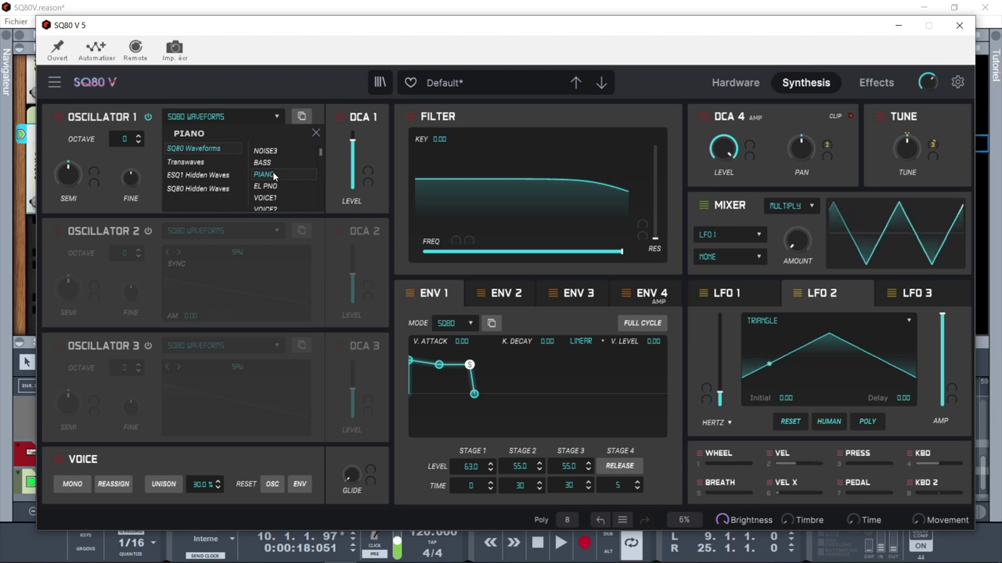
{"action": "left_click", "coordinate": [264, 198]}
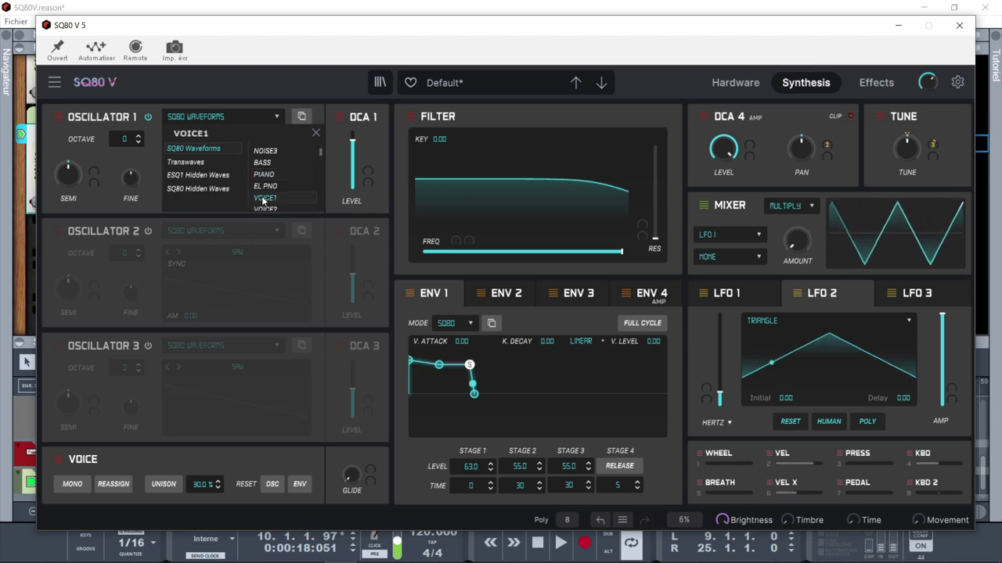
{"action": "scroll", "coordinate": [320, 155], "scroll_direction": "down", "scroll_amount": 2}
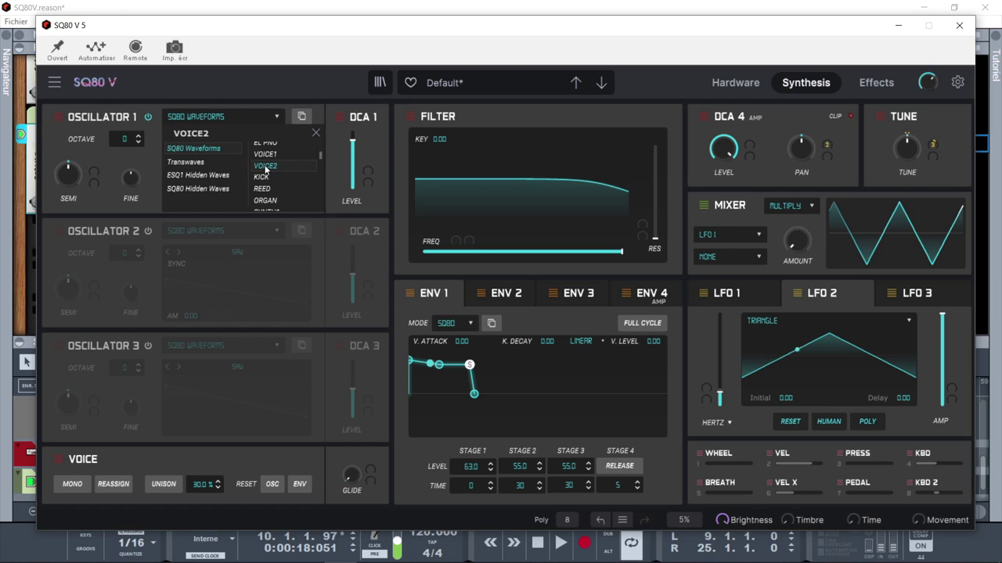
{"action": "left_click", "coordinate": [266, 189]}
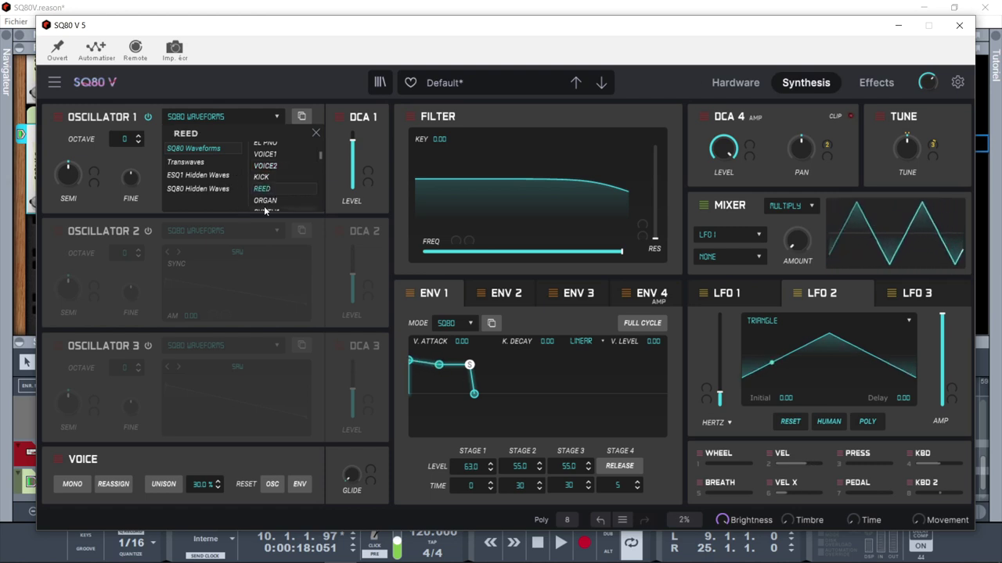
{"action": "left_click", "coordinate": [266, 201]}
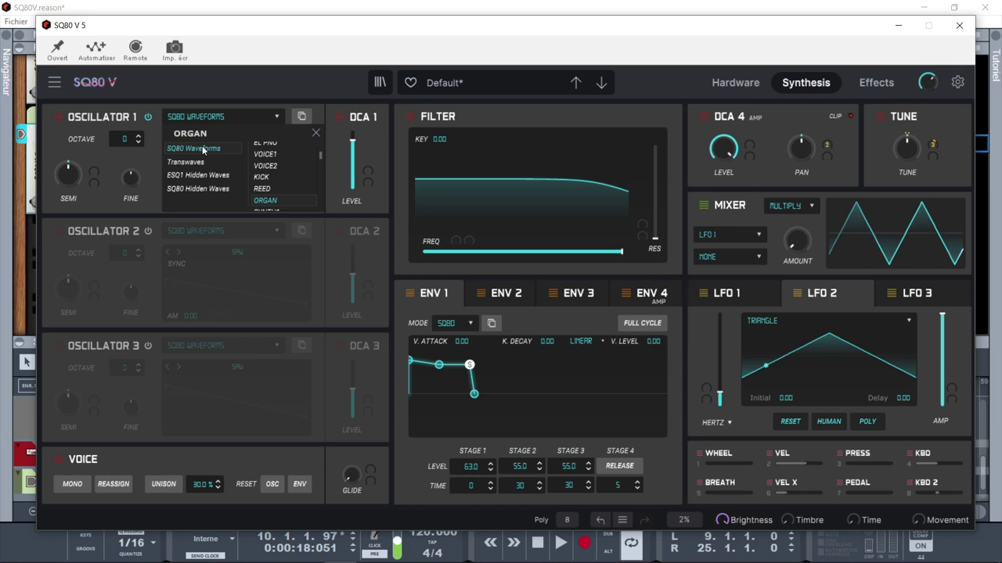
- Set oscillator 1 back to the Saw waveform and close its waveform list
{"action": "left_click_drag", "start_coordinate": [319, 156], "coordinate": [319, 143]}
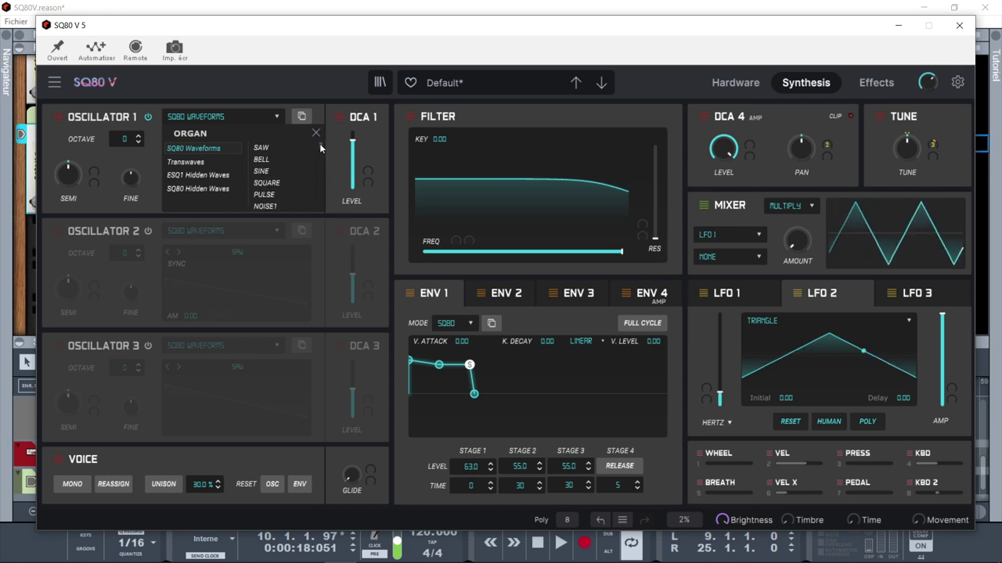
{"action": "left_click", "coordinate": [266, 149]}
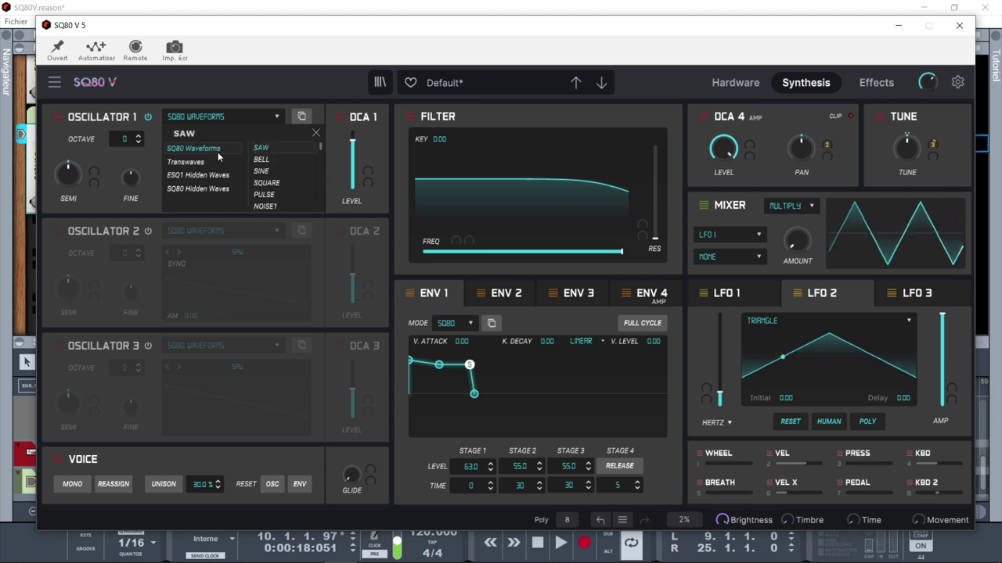
{"action": "left_click", "coordinate": [153, 162]}
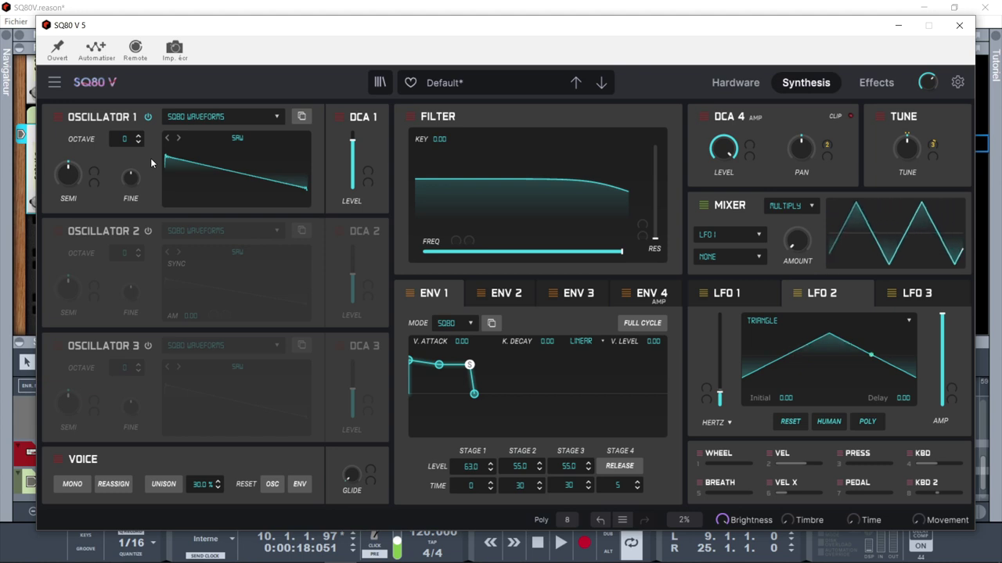
- Turn on oscillator 2 and assign it the Bell waveform from the Transwaves category
{"action": "left_click", "coordinate": [148, 232]}
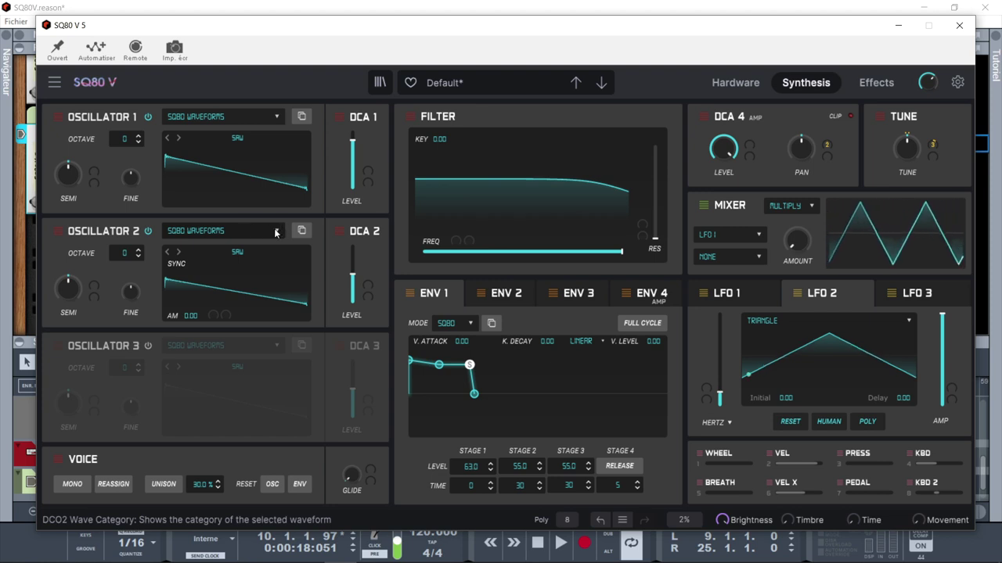
{"action": "left_click", "coordinate": [275, 231]}
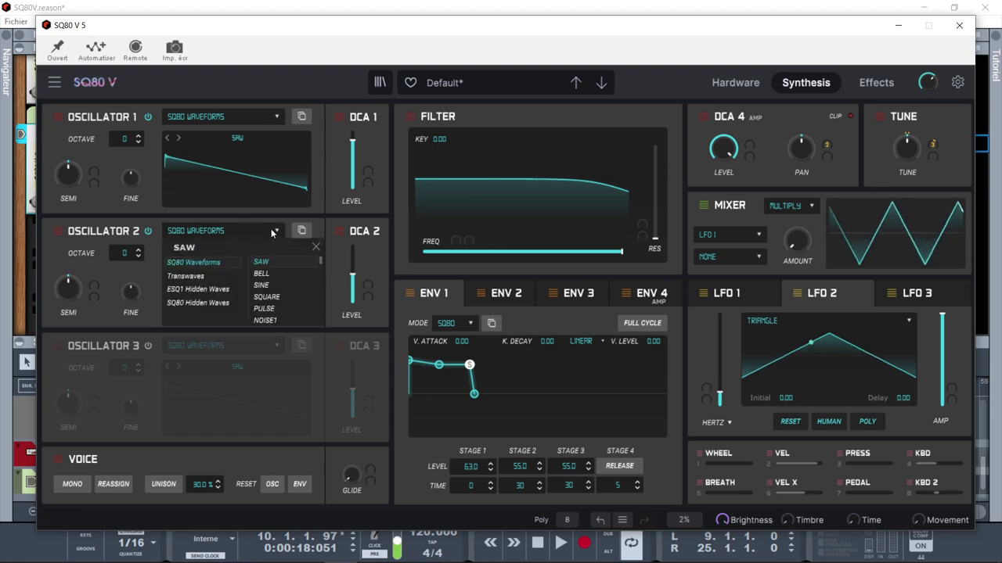
{"action": "left_click", "coordinate": [184, 277]}
{"action": "left_click_drag", "start_coordinate": [322, 276], "coordinate": [318, 256]}
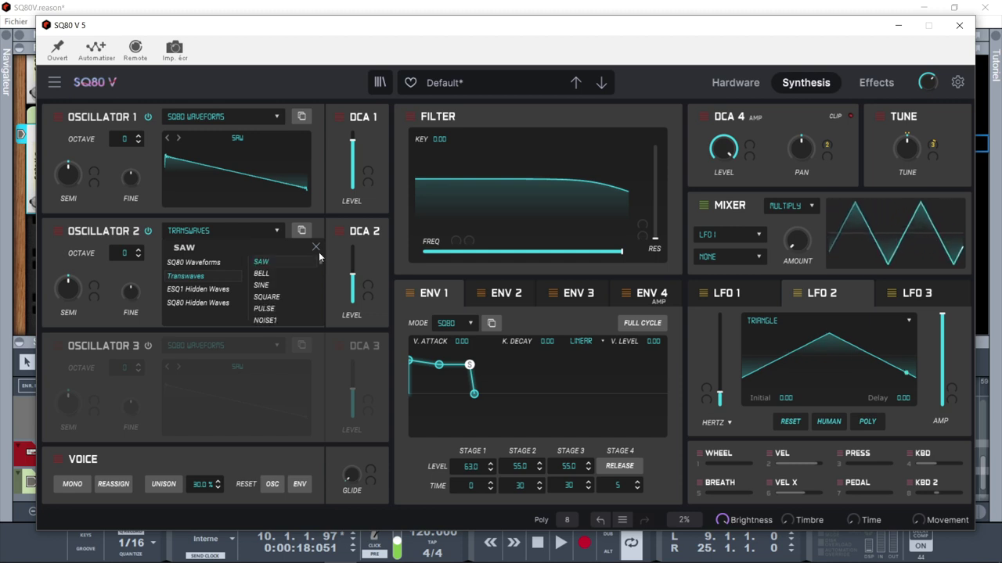
{"action": "left_click", "coordinate": [261, 274]}
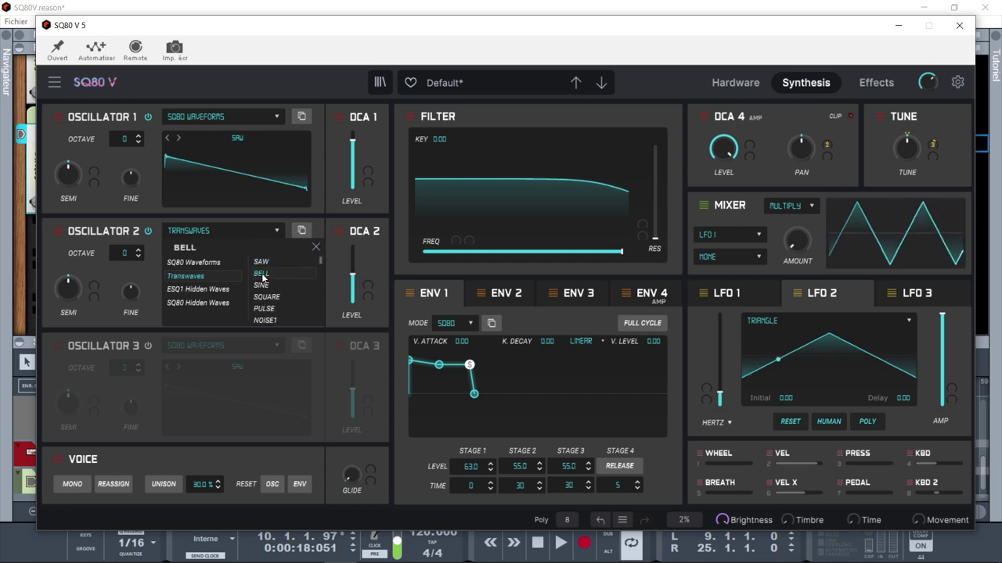
{"action": "left_click", "coordinate": [327, 248]}
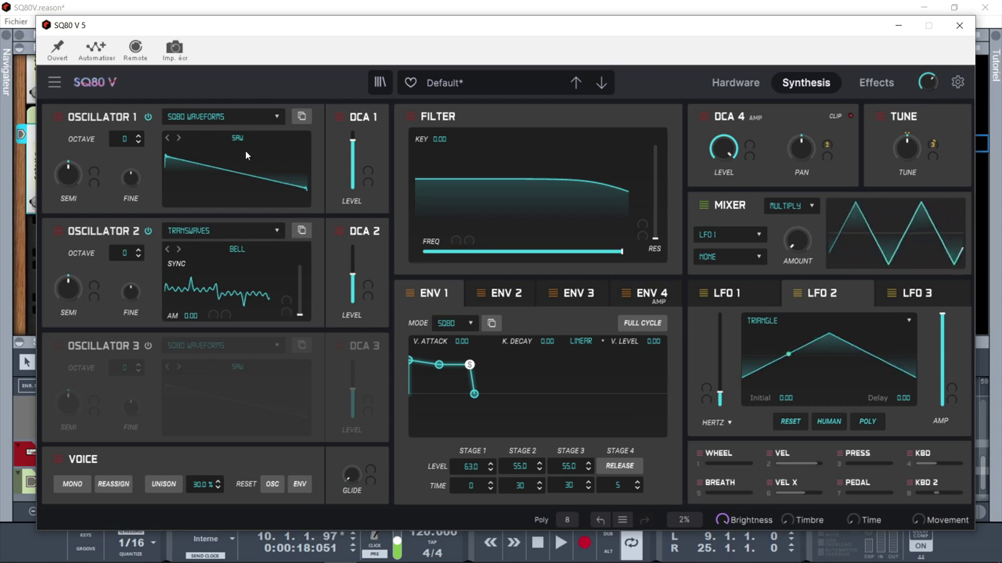
- Adjust oscillator 2's Transwaves sound with AM at 0.760 and raise the DCA 2 level to about match DCA 1
{"action": "mouse_move", "coordinate": [299, 315]}
{"action": "left_mouse_down"}
{"action": "mouse_move", "coordinate": [299, 273]}
{"action": "mouse_move", "coordinate": [299, 314]}
{"action": "left_mouse_up"}
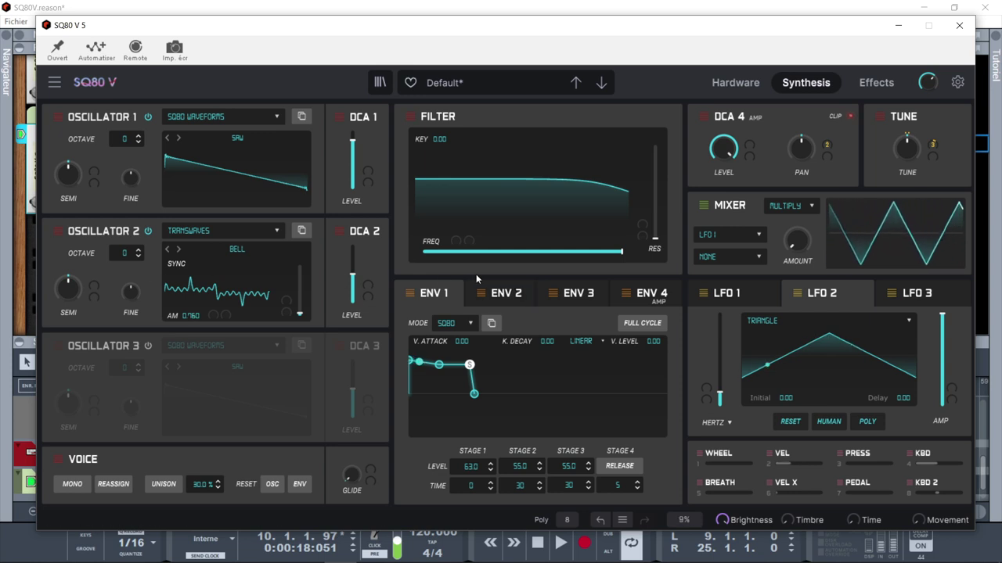
{"action": "left_click_drag", "start_coordinate": [352, 274], "coordinate": [352, 251]}
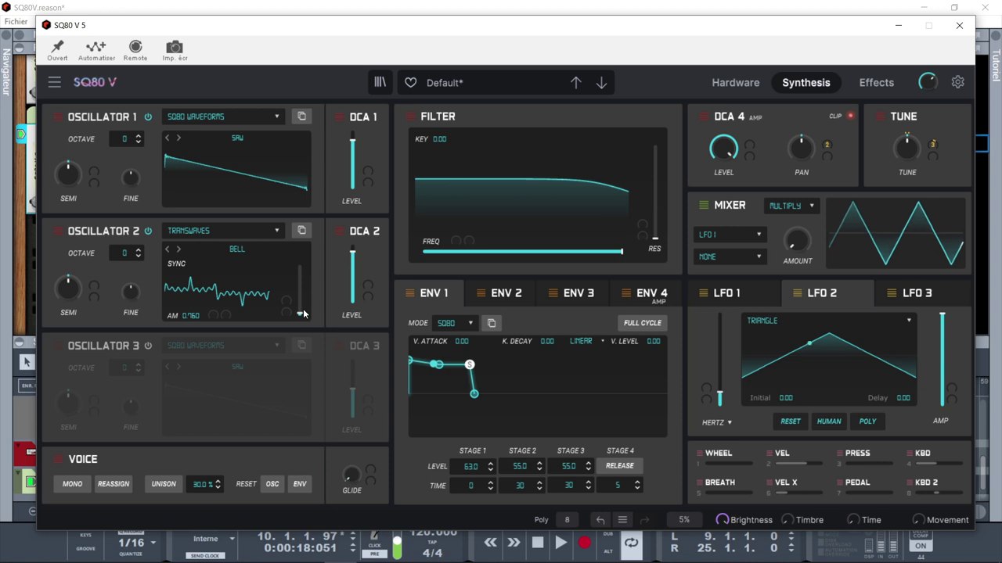
- Sweep oscillator 2's transwave position up to about 0.788 and back down close to its minimum
{"action": "mouse_move", "coordinate": [299, 317]}
{"action": "left_click_drag", "start_coordinate": [299, 313], "coordinate": [299, 276]}
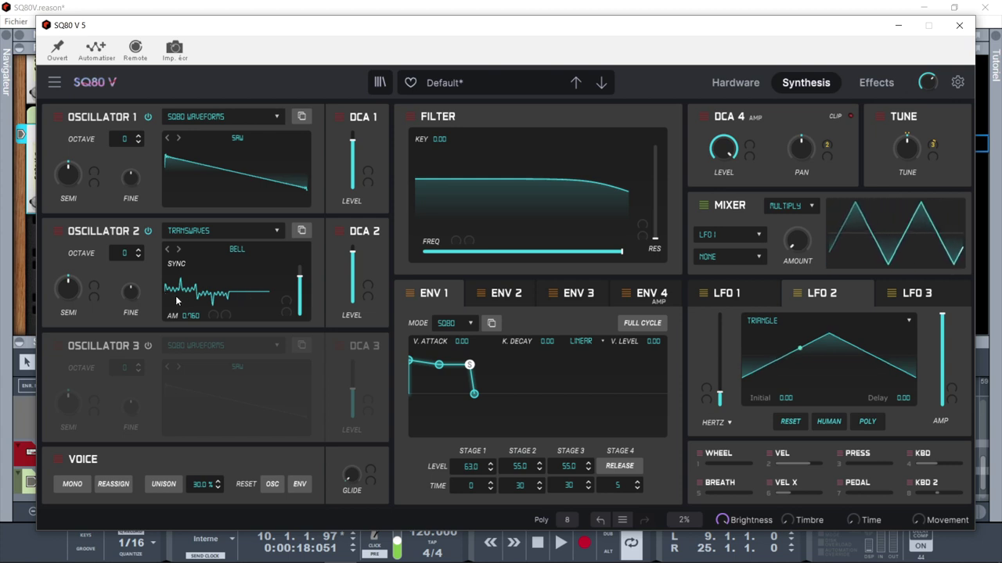
{"action": "mouse_move", "coordinate": [299, 277]}
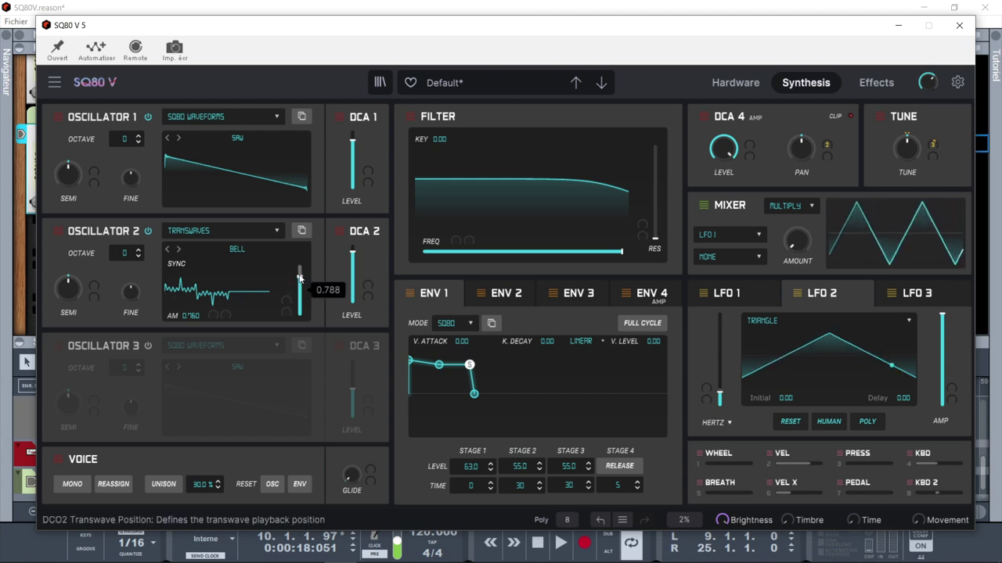
{"action": "left_click_drag", "start_coordinate": [299, 277], "coordinate": [299, 311]}
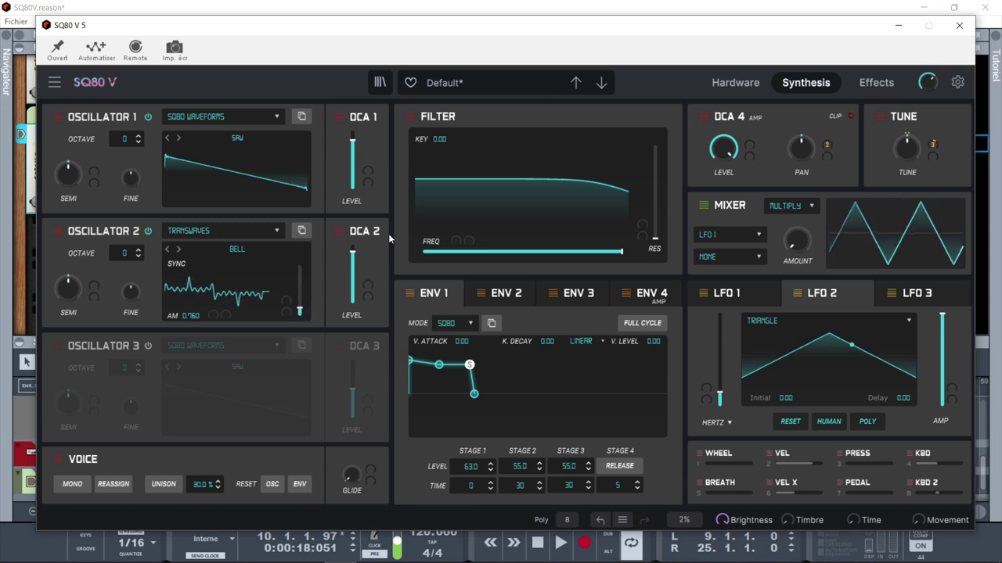
- Modulate oscillator 2's transwave position with LFO 1 and raise the base position to a little above the middle
{"action": "left_click", "coordinate": [728, 292]}
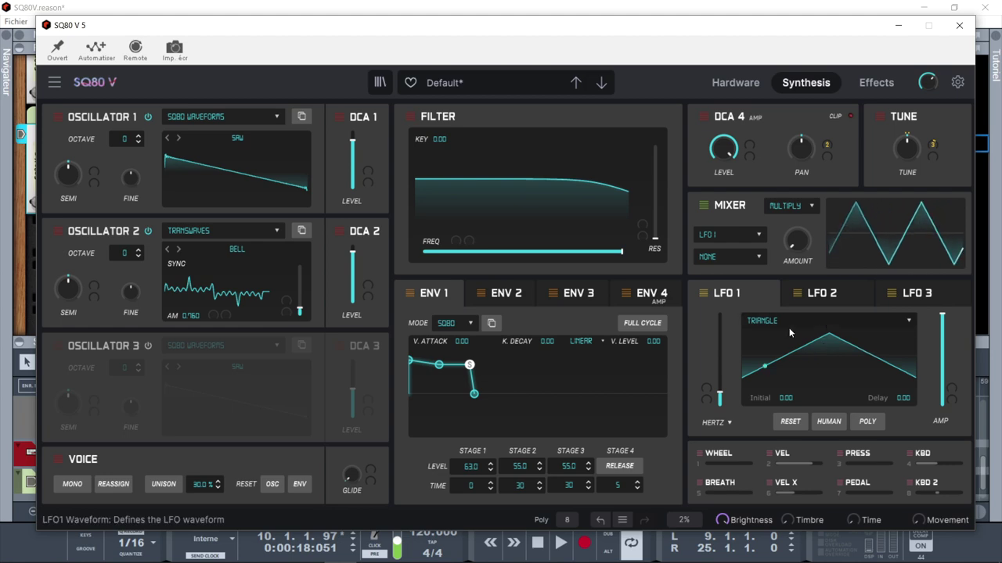
{"action": "left_click", "coordinate": [276, 303]}
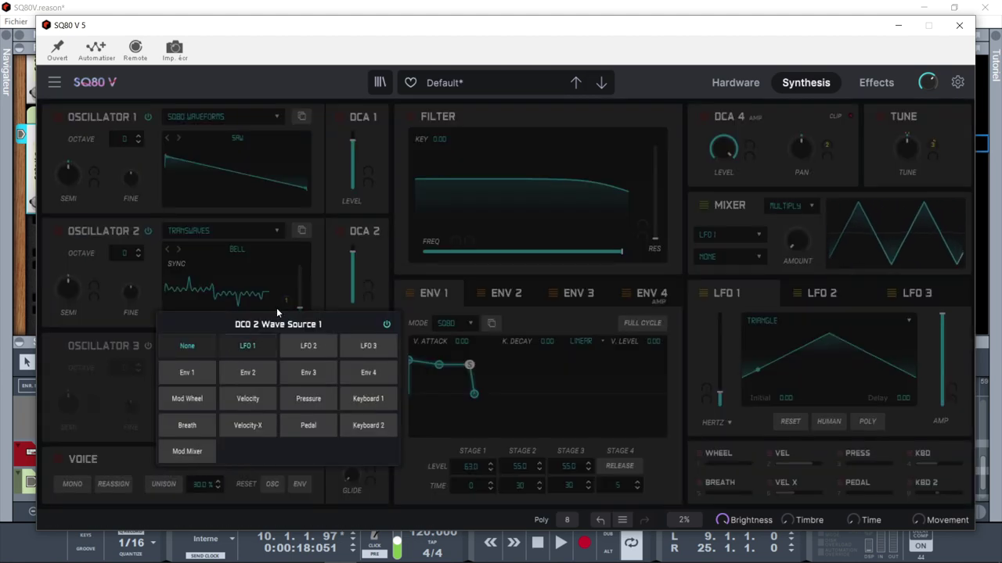
{"action": "left_click", "coordinate": [241, 344]}
{"action": "mouse_move", "coordinate": [298, 311]}
{"action": "left_mouse_down"}
{"action": "mouse_move", "coordinate": [300, 282]}
{"action": "mouse_move", "coordinate": [288, 305]}
{"action": "left_mouse_up"}
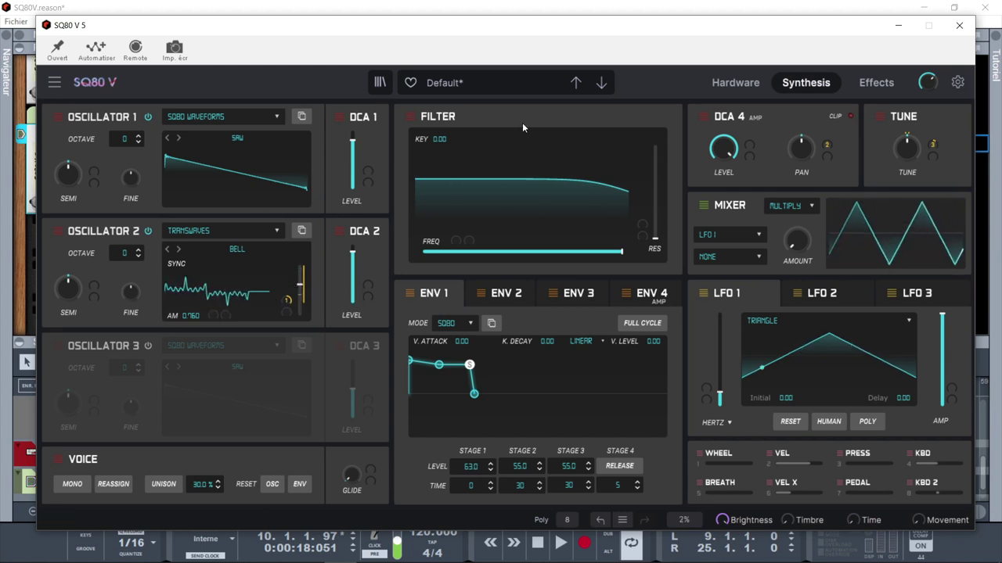
- Turn on oscillator 3 with the Organ waveform and raise the DCA 3 level close to maximum
{"action": "left_click", "coordinate": [147, 347]}
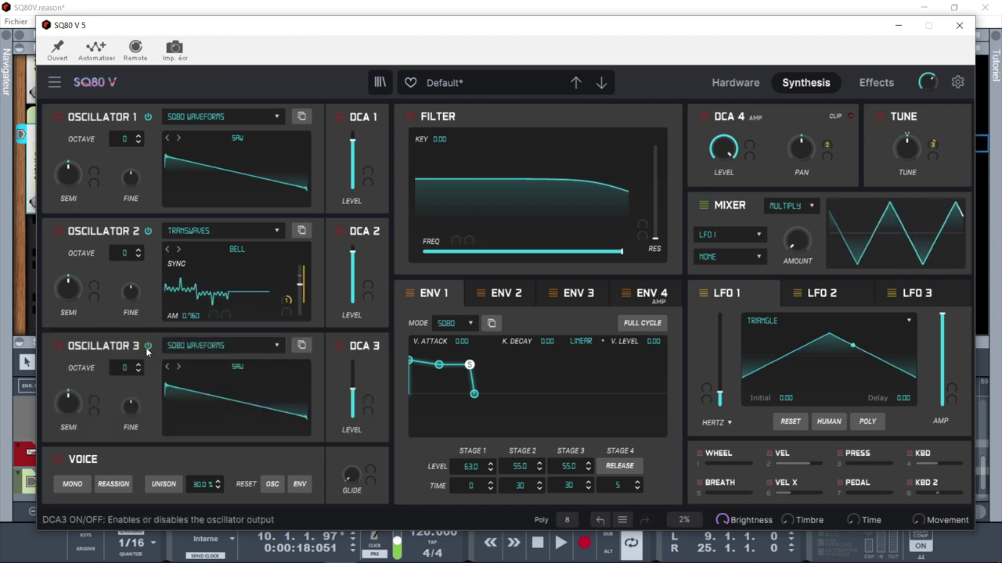
{"action": "left_click", "coordinate": [278, 346]}
{"action": "left_click_drag", "start_coordinate": [320, 375], "coordinate": [321, 386]}
{"action": "scroll", "coordinate": [321, 386], "scroll_direction": "down", "scroll_amount": 3}
{"action": "left_click", "coordinate": [270, 394]}
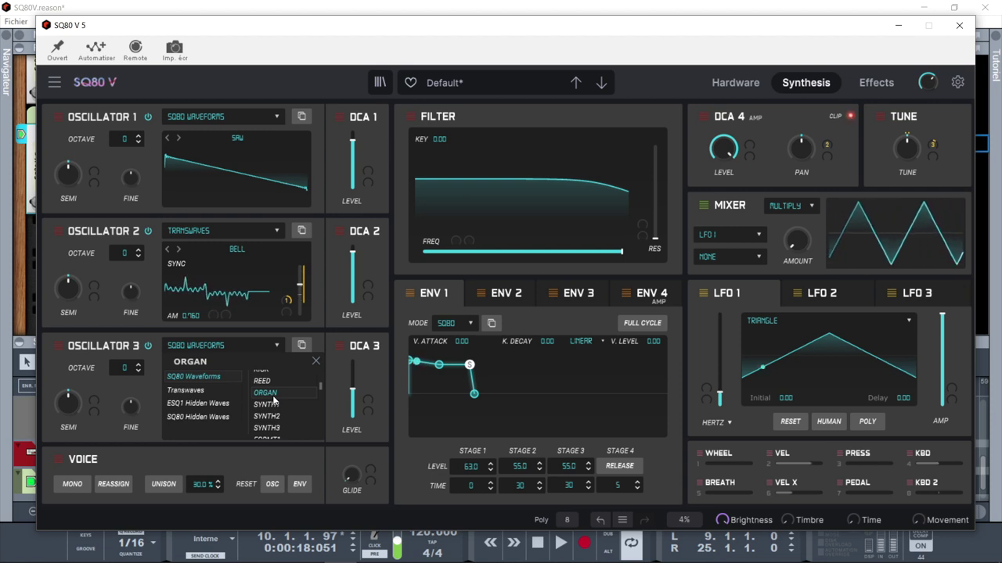
{"action": "left_click", "coordinate": [317, 360]}
{"action": "left_click_drag", "start_coordinate": [352, 388], "coordinate": [352, 364]}
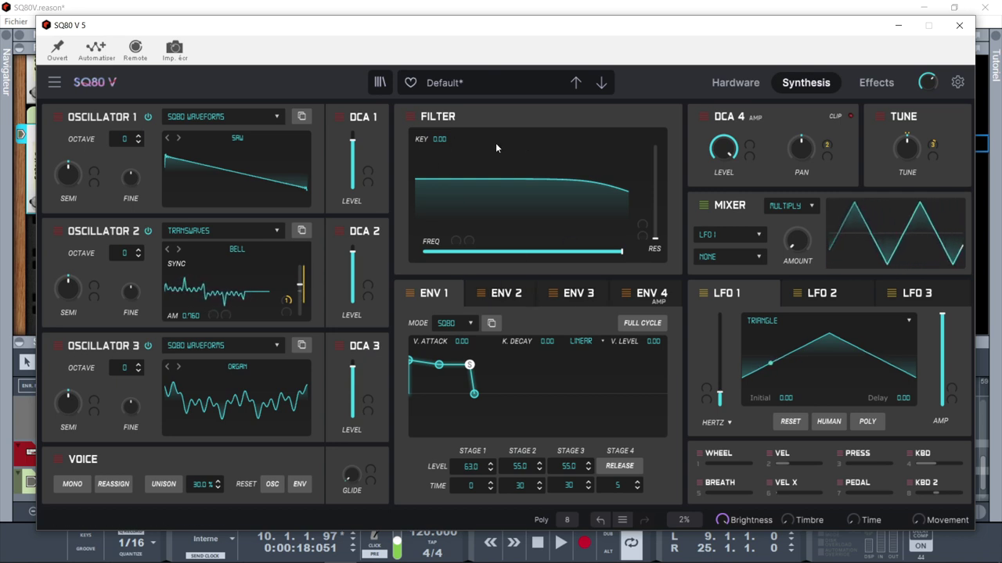
- Lower the filter cutoff to slightly above the middle of its range and raise the resonance to near maximum
{"action": "left_click_drag", "start_coordinate": [622, 254], "coordinate": [540, 254]}
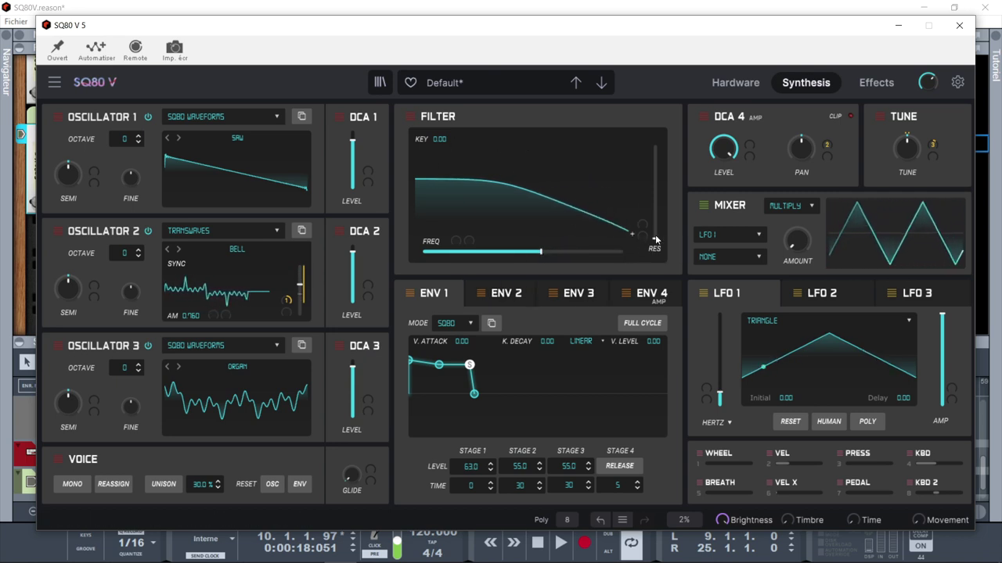
{"action": "left_click_drag", "start_coordinate": [655, 206], "coordinate": [655, 159]}
{"action": "mouse_move", "coordinate": [540, 251]}
{"action": "left_mouse_down"}
{"action": "mouse_move", "coordinate": [461, 251]}
{"action": "mouse_move", "coordinate": [544, 251]}
{"action": "left_mouse_up"}
- Change the waveform of LFO 2 to Noise
{"action": "left_click", "coordinate": [814, 293]}
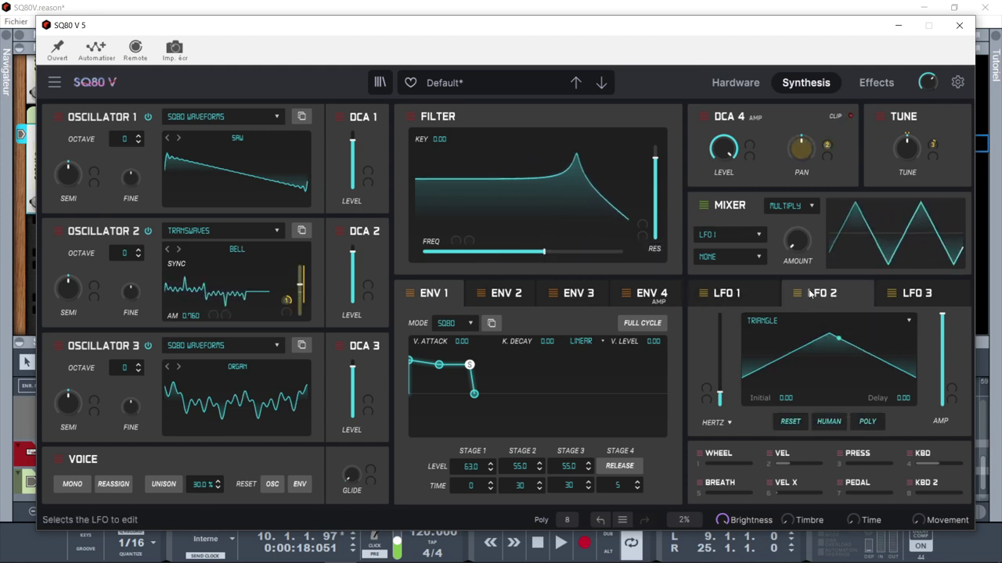
{"action": "left_click", "coordinate": [908, 321]}
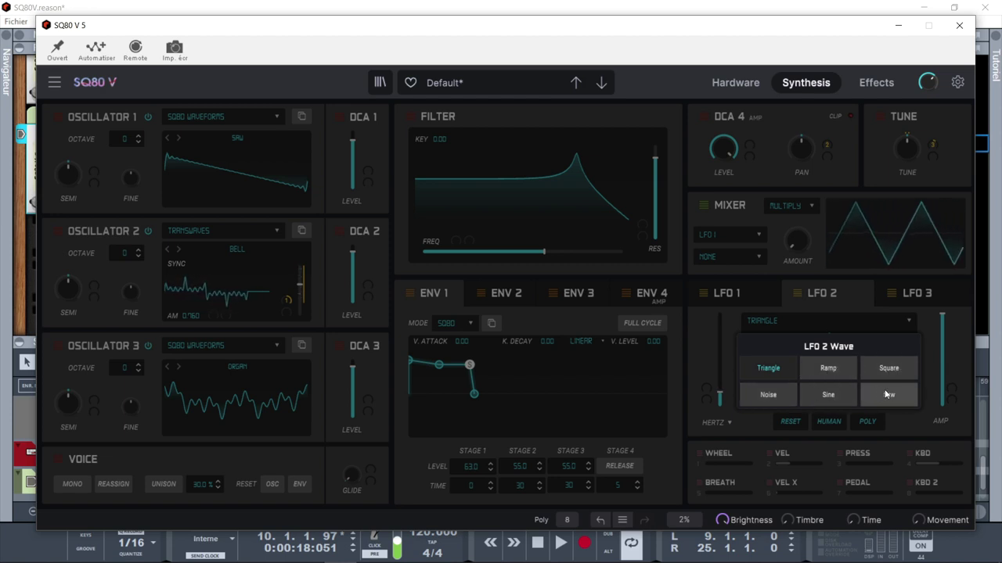
{"action": "left_click", "coordinate": [767, 395]}
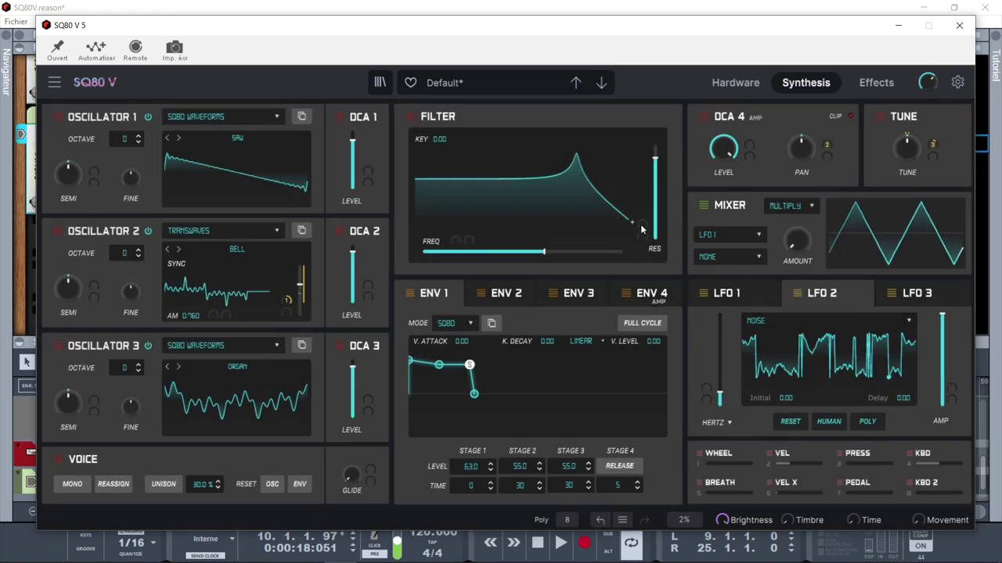
- Modulate the filter resonance with LFO 2 at 0.795 and lower the base resonance to about 0.59
{"action": "left_click", "coordinate": [632, 223]}
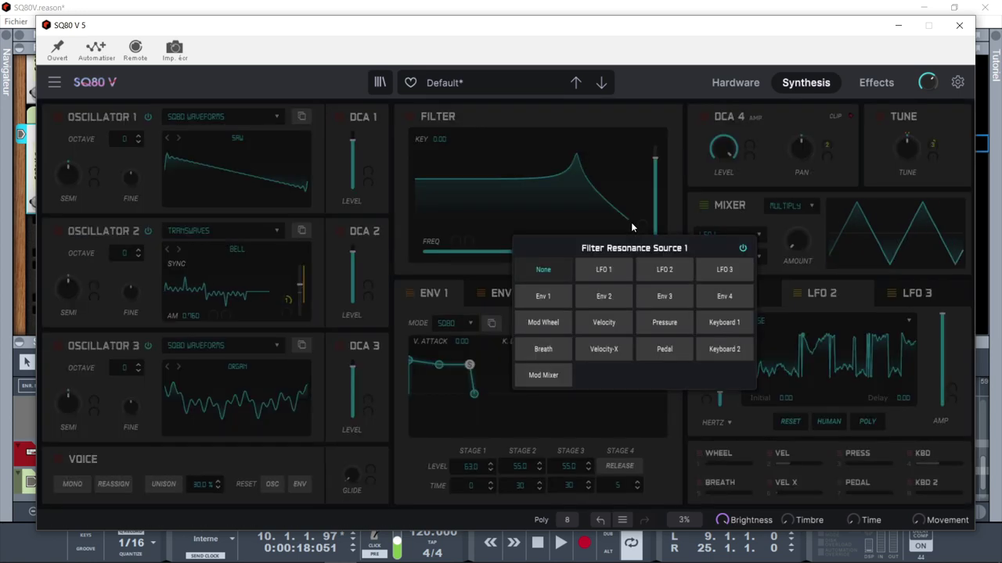
{"action": "left_click", "coordinate": [658, 270]}
{"action": "left_click_drag", "start_coordinate": [657, 159], "coordinate": [658, 162]}
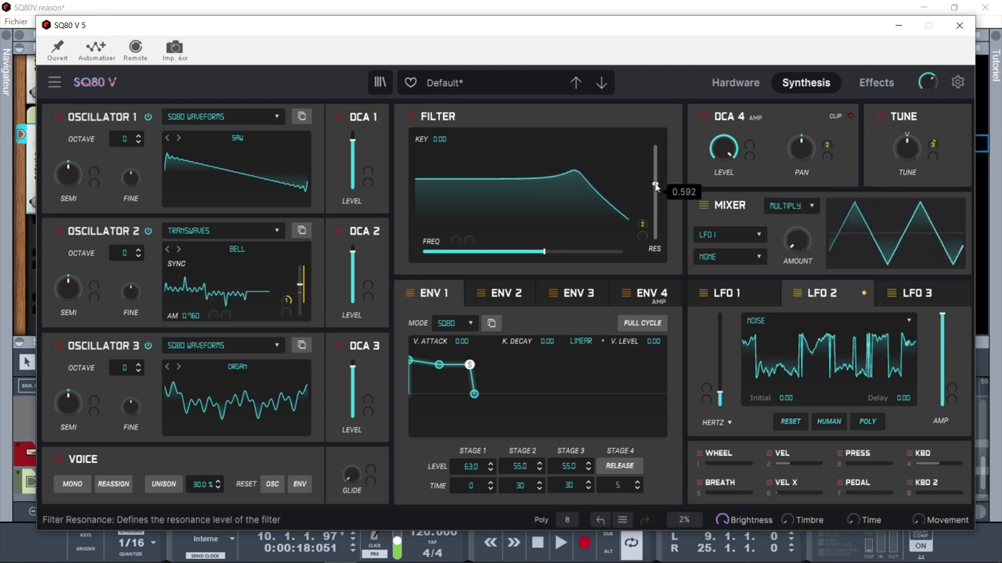
{"action": "mouse_move", "coordinate": [632, 223]}
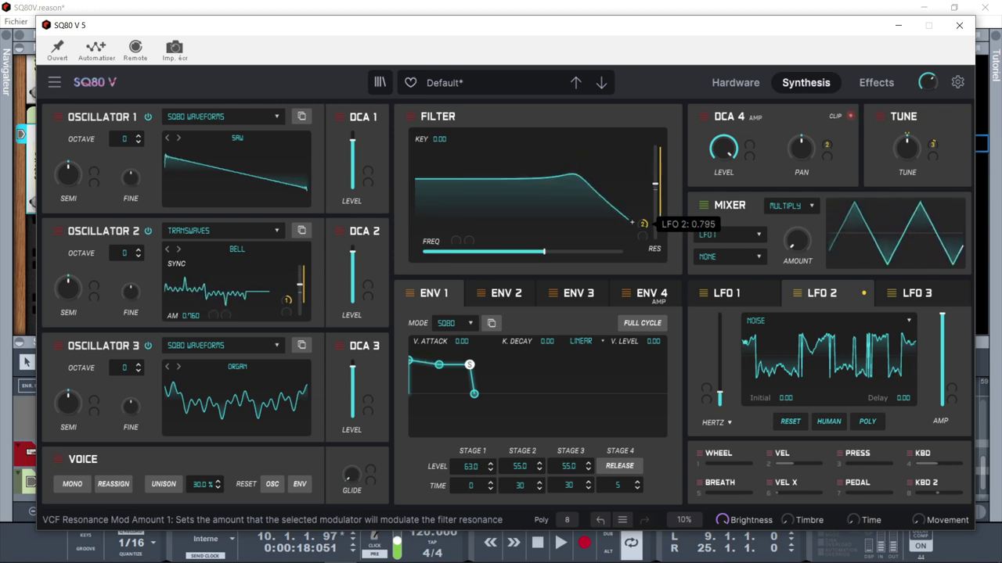
- Modulate the filter cutoff with LFO 1 at 0.837 and lower the base cutoff to about the middle of its range
{"action": "left_click", "coordinate": [727, 291]}
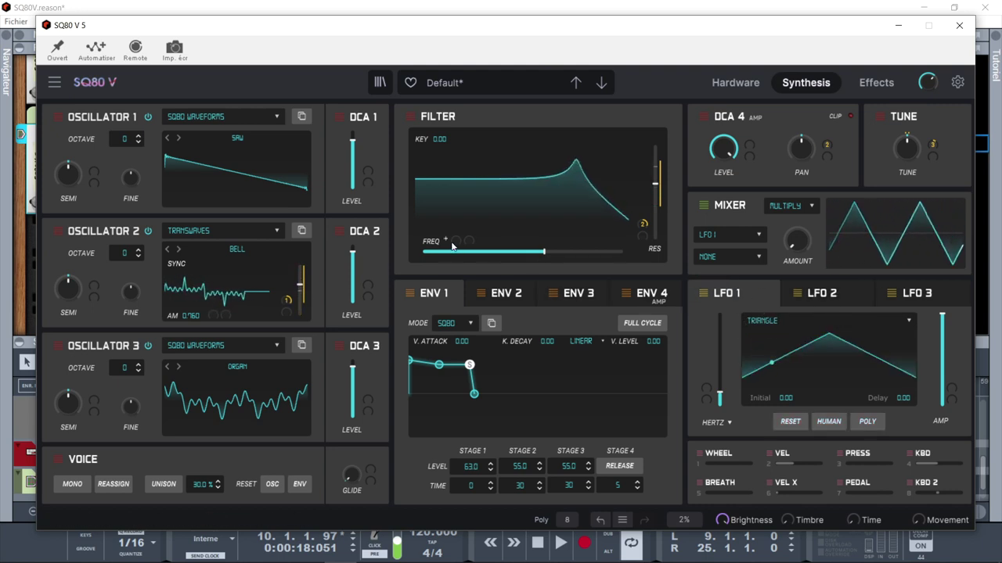
{"action": "left_click", "coordinate": [445, 240]}
{"action": "left_click", "coordinate": [410, 288]}
{"action": "left_click_drag", "start_coordinate": [456, 240], "coordinate": [456, 242]}
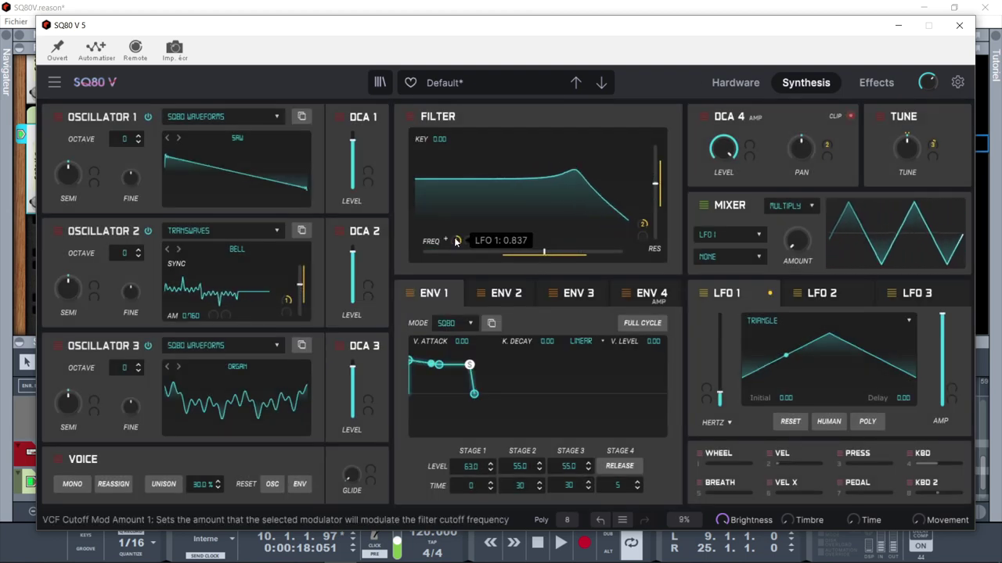
{"action": "left_click_drag", "start_coordinate": [544, 252], "coordinate": [520, 252]}
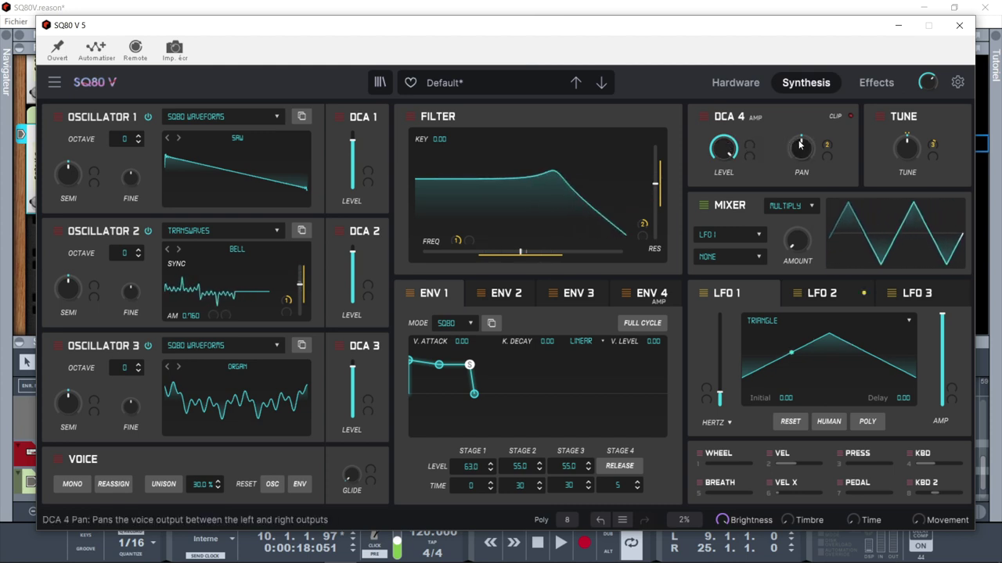
- Increase the amount by which LFO 2 modulates the DCA 4 pan to a moderate setting
{"action": "mouse_move", "coordinate": [800, 151]}
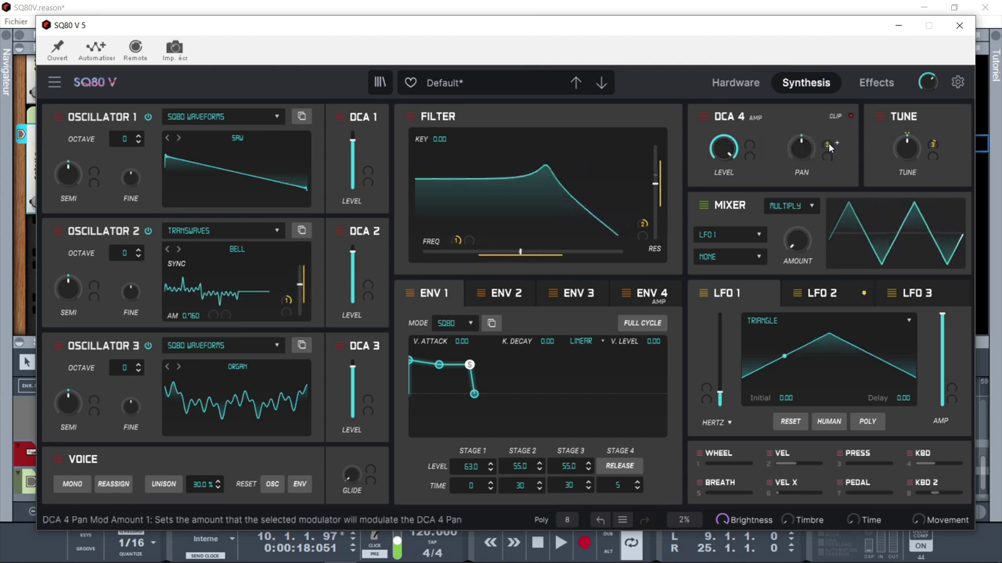
{"action": "mouse_move", "coordinate": [830, 147]}
{"action": "scroll", "coordinate": [829, 147], "scroll_direction": "up", "scroll_amount": 3}
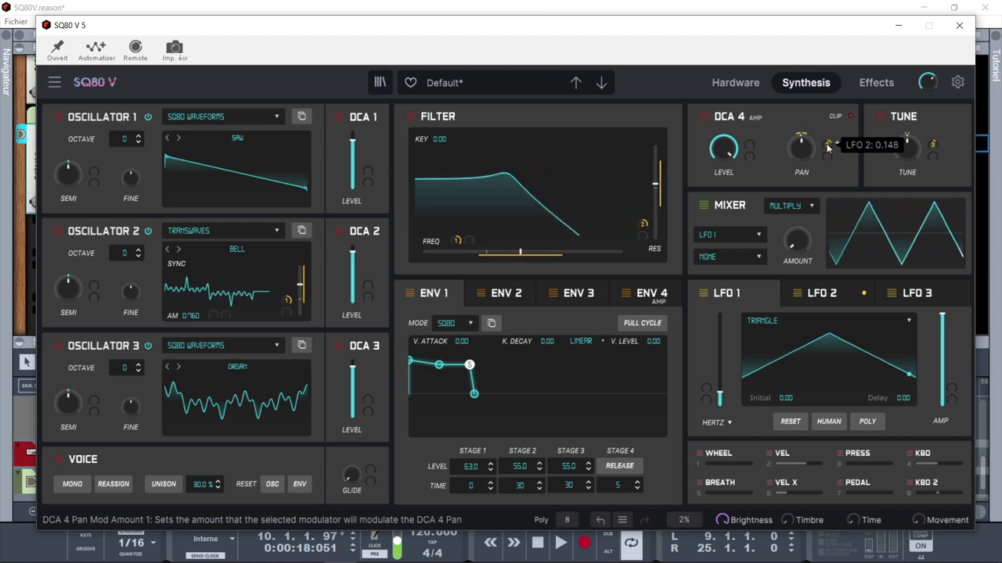
{"action": "scroll", "coordinate": [828, 147], "scroll_direction": "up", "scroll_amount": 2}
{"action": "scroll", "coordinate": [829, 147], "scroll_direction": "up", "scroll_amount": 4}
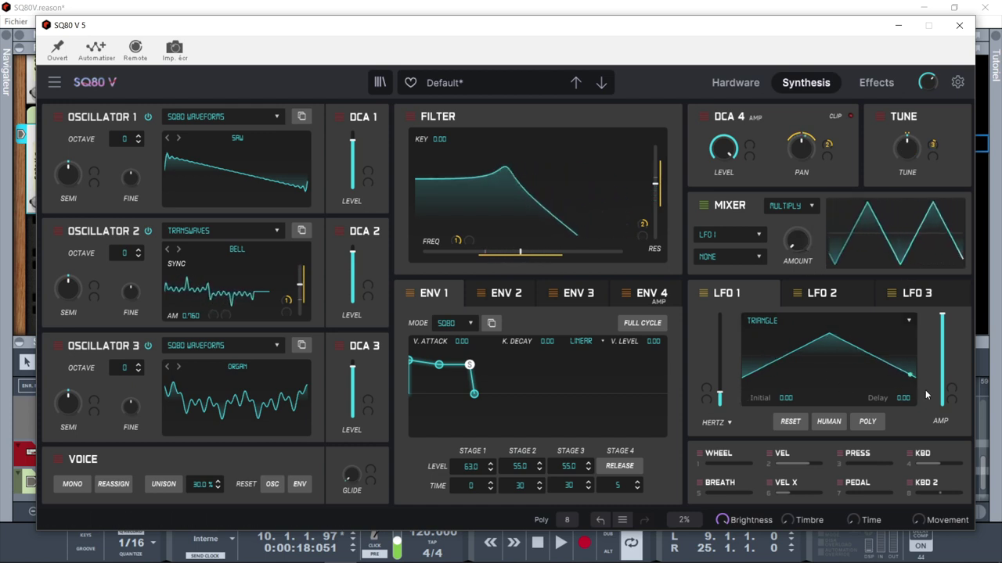
- Set the modulation mixer's second source to LFO 2 and raise its Multiply amount to just past halfway
{"action": "left_click", "coordinate": [761, 255]}
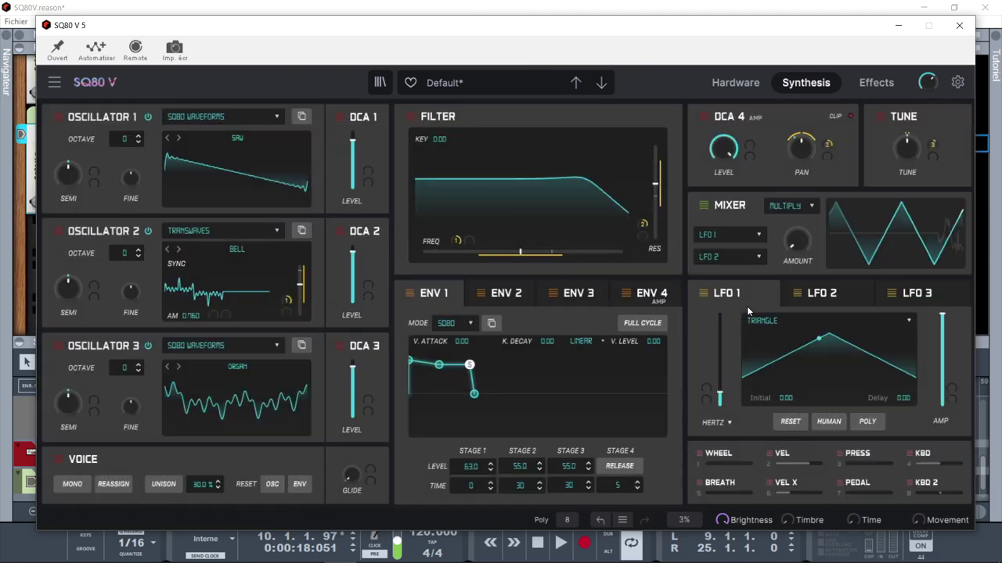
{"action": "left_click", "coordinate": [746, 306]}
{"action": "left_click_drag", "start_coordinate": [796, 239], "coordinate": [796, 208]}
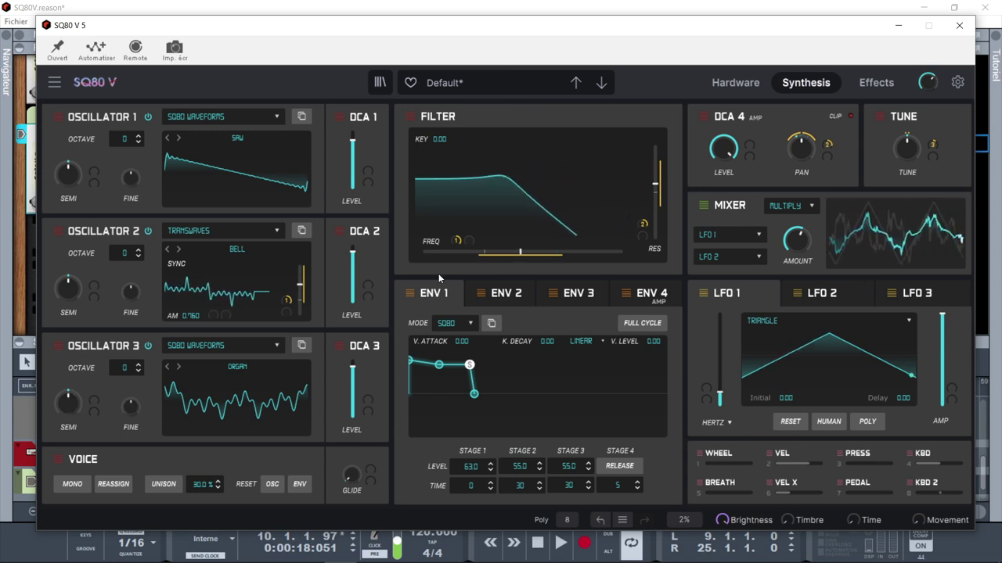
- Assign Mod Mixer as the filter cutoff's second modulation source and raise its modulation amount
{"action": "left_click", "coordinate": [478, 239]}
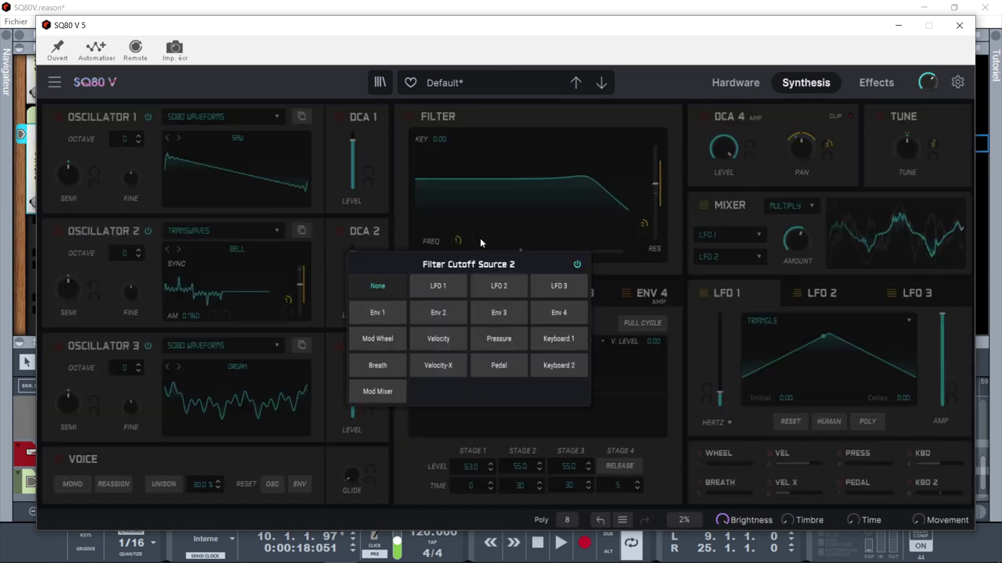
{"action": "left_click", "coordinate": [373, 392]}
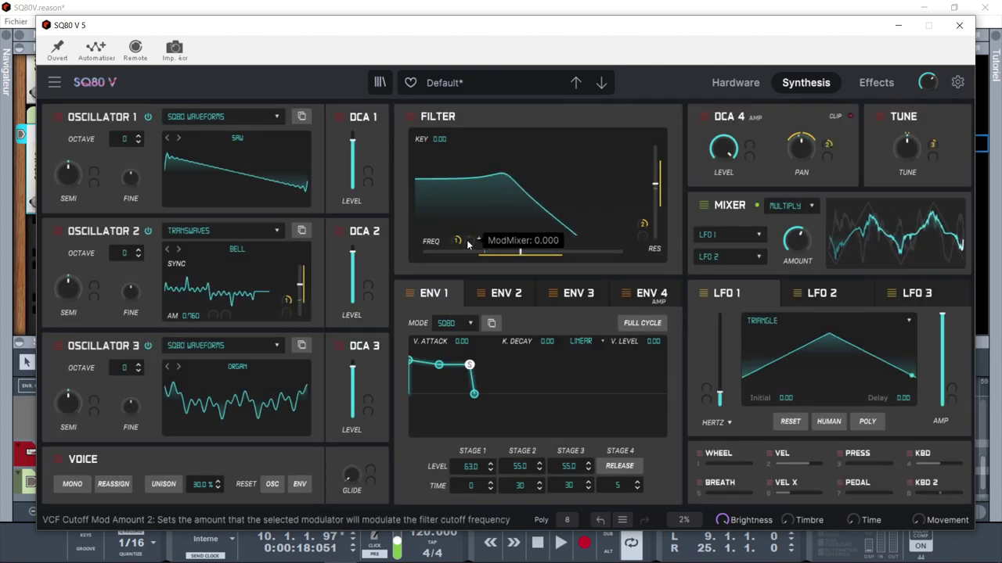
{"action": "mouse_move", "coordinate": [467, 244]}
{"action": "left_mouse_down"}
{"action": "mouse_move", "coordinate": [468, 188]}
{"action": "mouse_move", "coordinate": [470, 245]}
{"action": "left_mouse_up"}
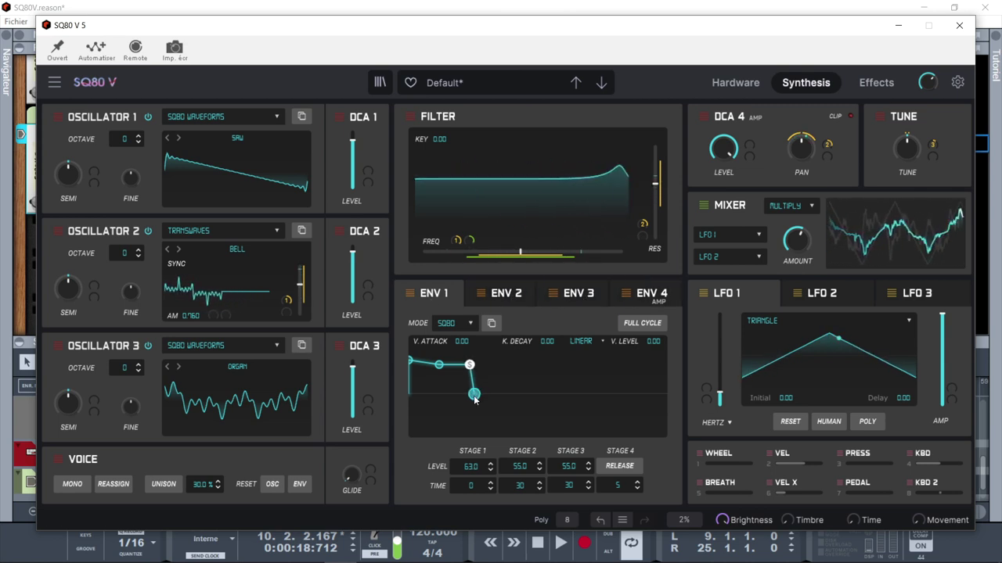
- Lengthen Env 1's stage 4 release time to 36, then switch the envelope's mode to DADSR
{"action": "left_click_drag", "start_coordinate": [501, 396], "coordinate": [508, 397]}
{"action": "left_click", "coordinate": [472, 323]}
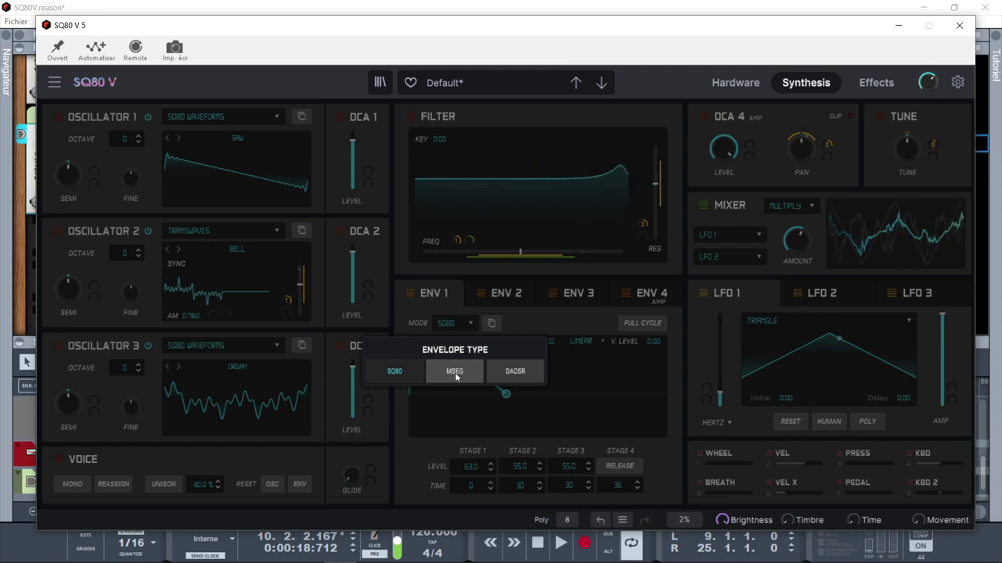
{"action": "left_click", "coordinate": [513, 374]}
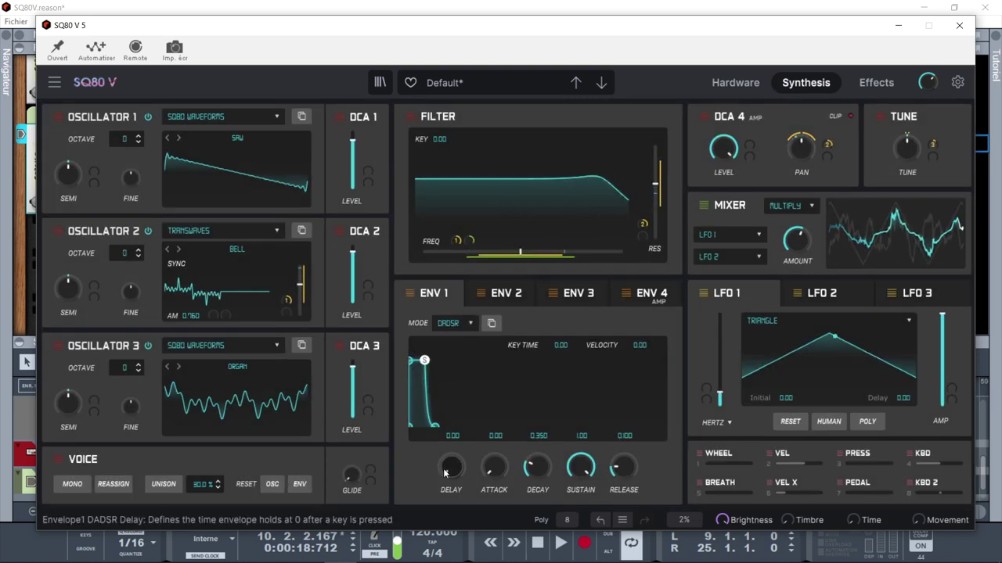
- Shape Env 1 with delay 0.050, attack 0.519, decay 2.04, sustain 0.972 and release 1.38
{"action": "left_click_drag", "start_coordinate": [446, 471], "coordinate": [622, 450]}
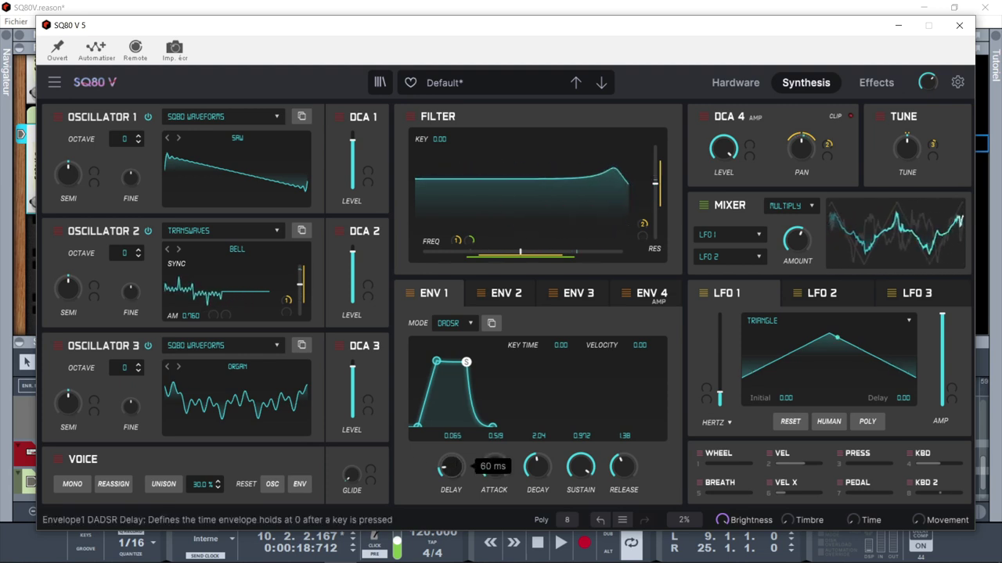
{"action": "left_click_drag", "start_coordinate": [451, 467], "coordinate": [451, 470]}
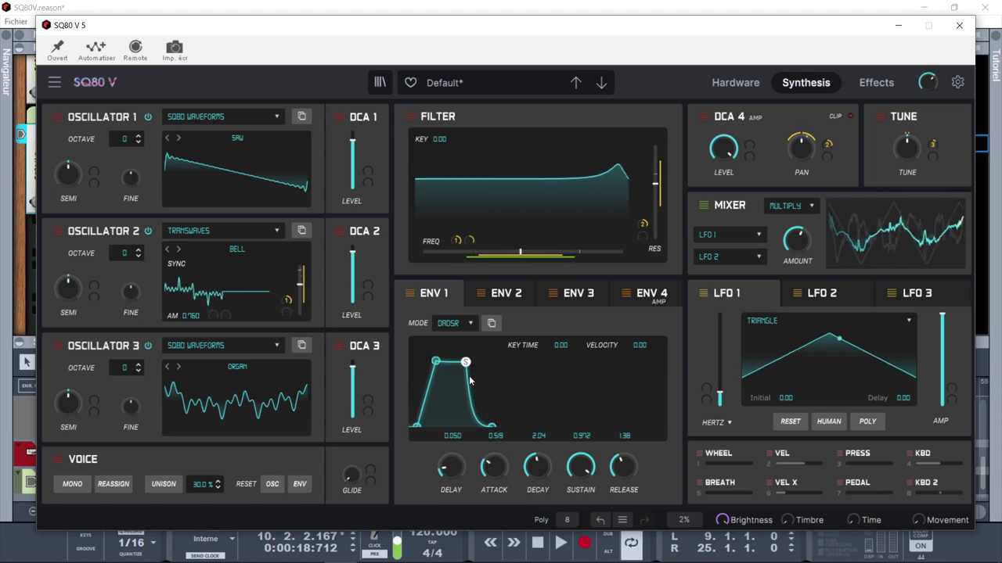
- Modulate the DCA 3 level with Env 1 and lower the base level to slightly below the middle
{"action": "left_click", "coordinate": [378, 398]}
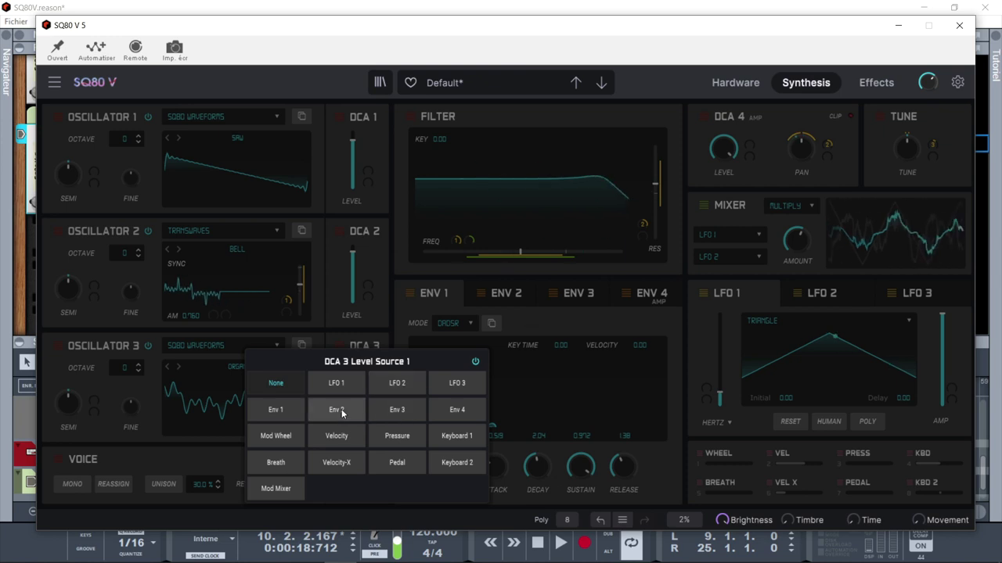
{"action": "left_click", "coordinate": [269, 403]}
{"action": "left_click_drag", "start_coordinate": [368, 399], "coordinate": [369, 390]}
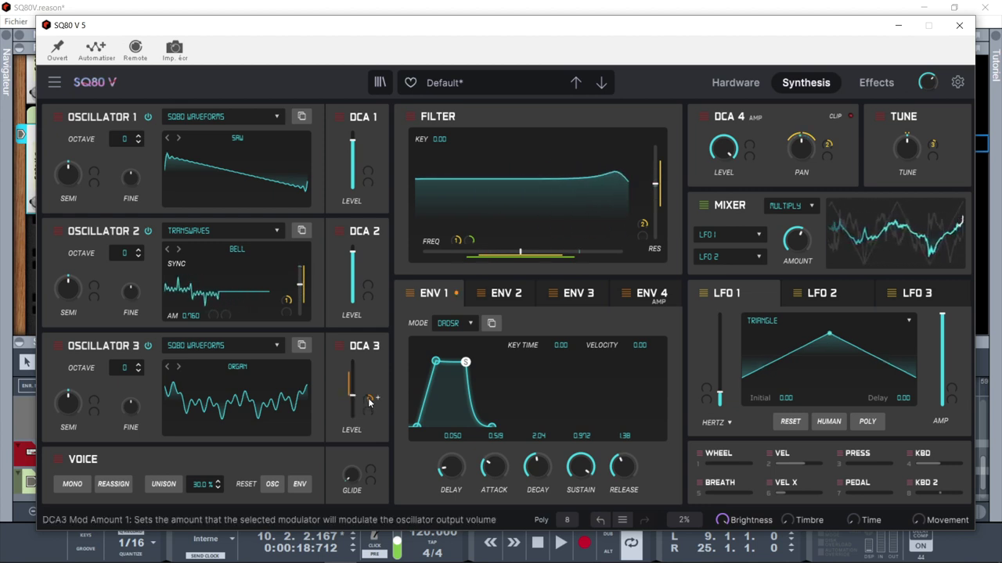
{"action": "left_click_drag", "start_coordinate": [369, 402], "coordinate": [370, 399]}
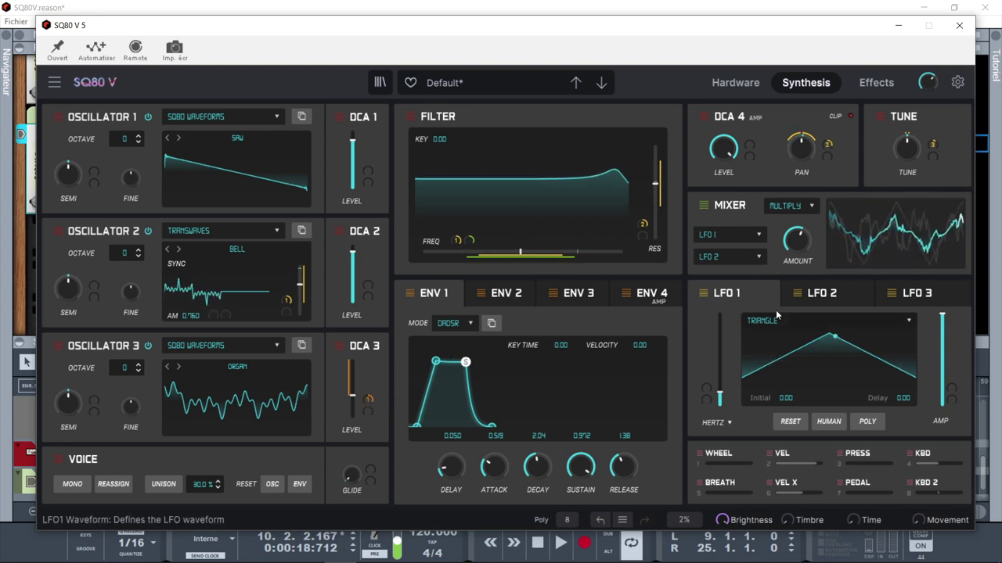
- Review the settings of LFO 3 and LFO 2, and return to LFO 1
{"action": "left_click", "coordinate": [892, 296]}
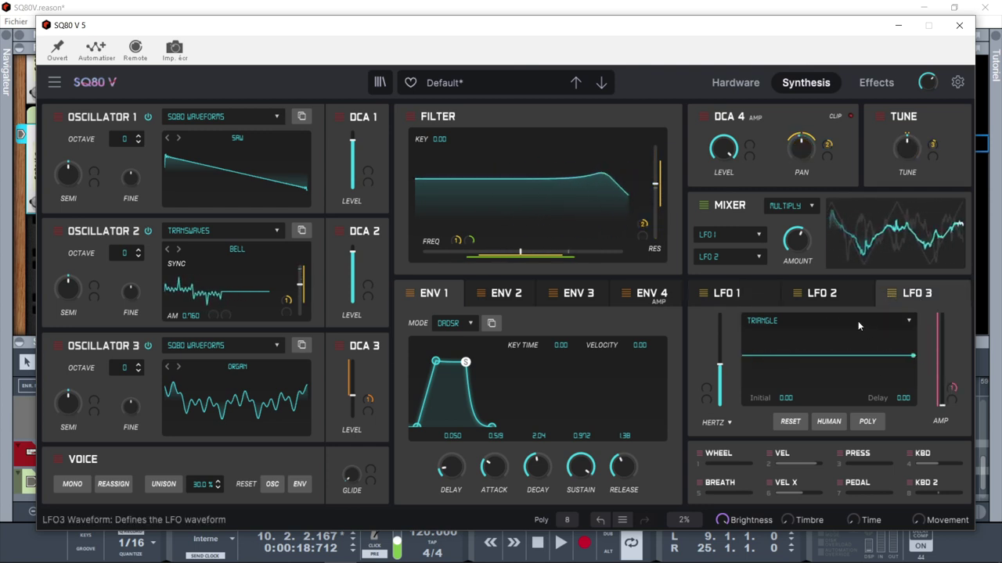
{"action": "left_click", "coordinate": [811, 298]}
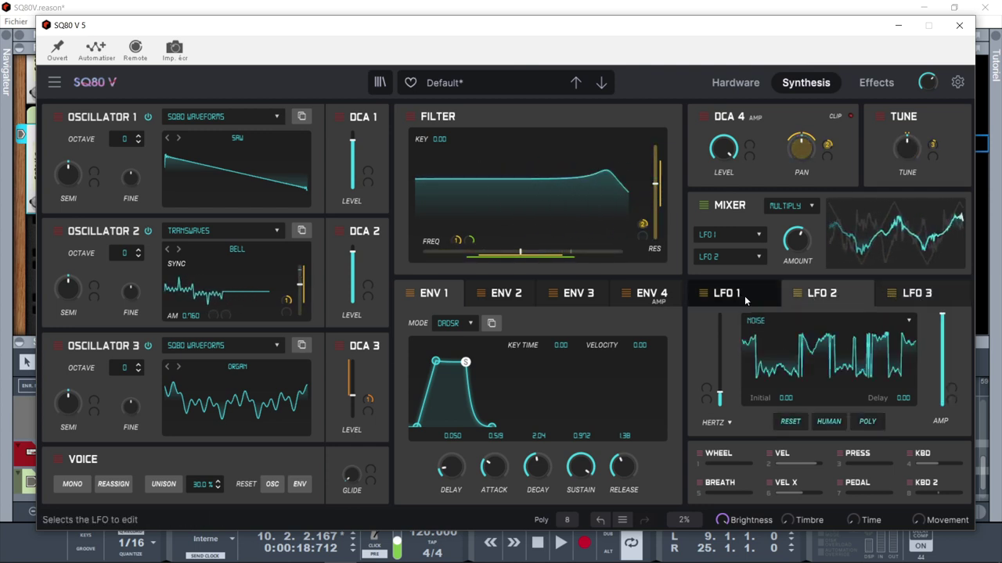
{"action": "left_click", "coordinate": [741, 295]}
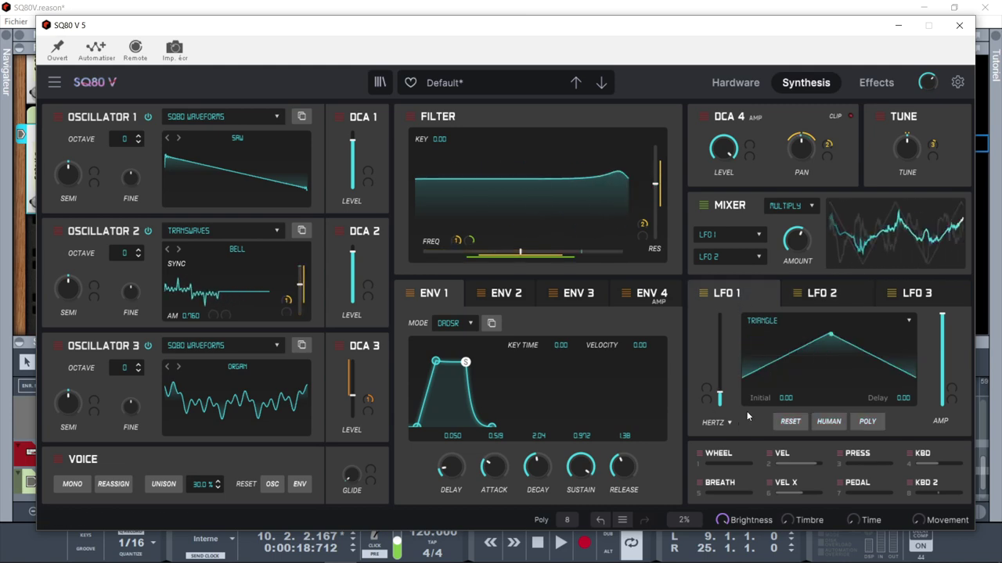
- Set LFO 1's rate type to Sync and slightly lower its rate and amplitude
{"action": "left_click", "coordinate": [718, 426]}
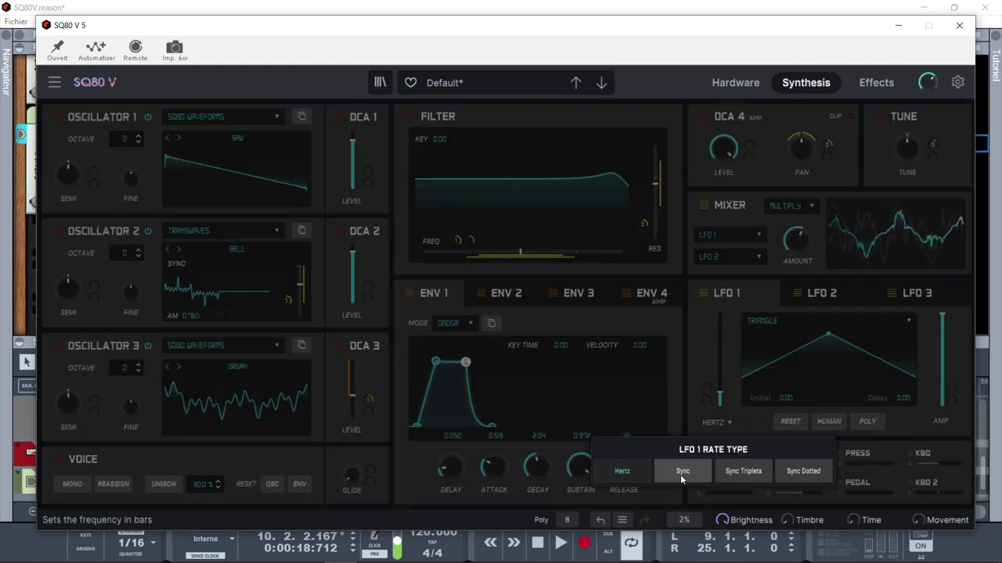
{"action": "left_click", "coordinate": [682, 471]}
{"action": "left_click", "coordinate": [729, 424]}
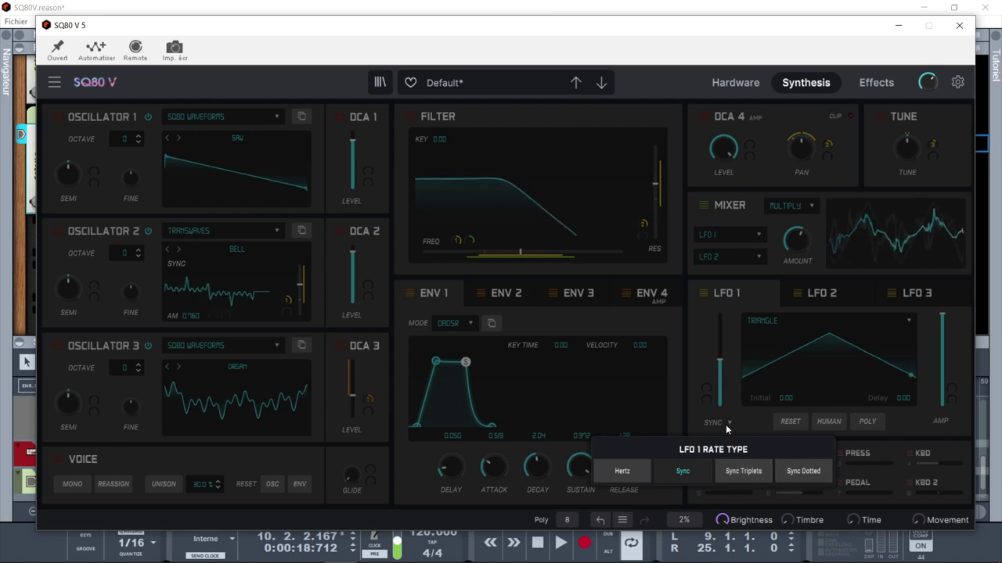
{"action": "left_click", "coordinate": [680, 472]}
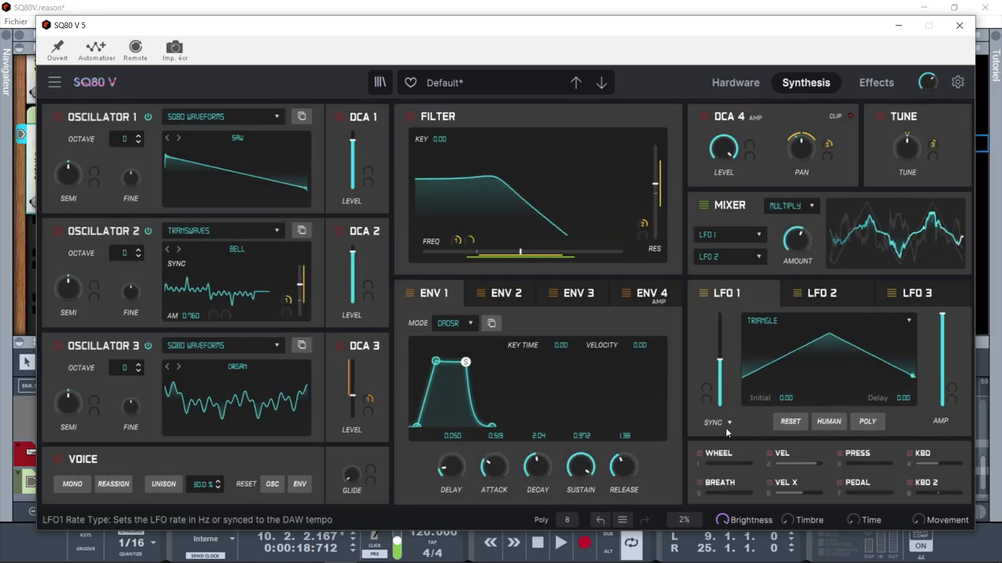
{"action": "mouse_move", "coordinate": [720, 359]}
{"action": "mouse_move", "coordinate": [720, 359]}
{"action": "left_mouse_down"}
{"action": "mouse_move", "coordinate": [720, 381]}
{"action": "mouse_move", "coordinate": [719, 337]}
{"action": "mouse_move", "coordinate": [720, 382]}
{"action": "mouse_move", "coordinate": [720, 345]}
{"action": "mouse_move", "coordinate": [720, 374]}
{"action": "left_mouse_up"}
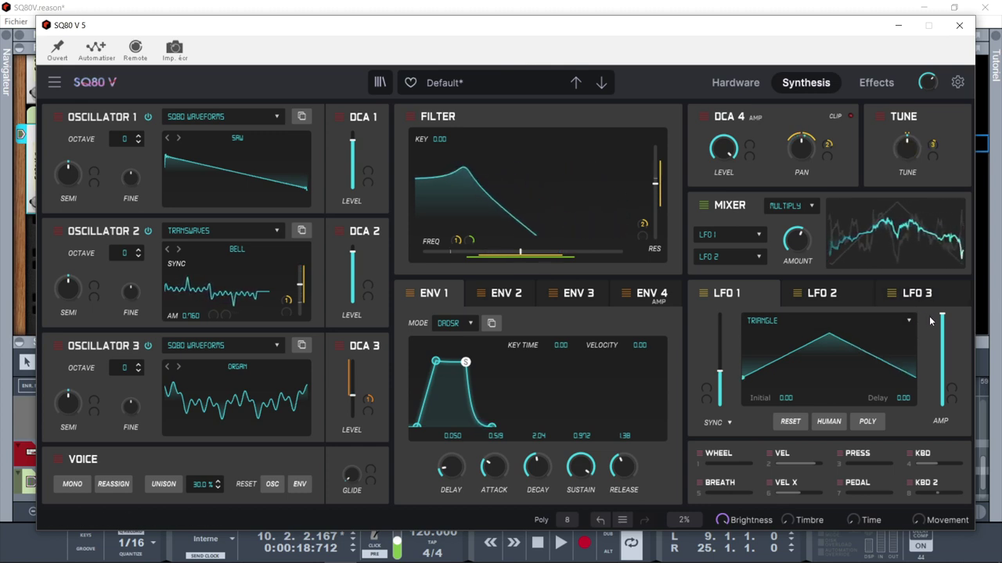
{"action": "left_click_drag", "start_coordinate": [942, 314], "coordinate": [942, 329]}
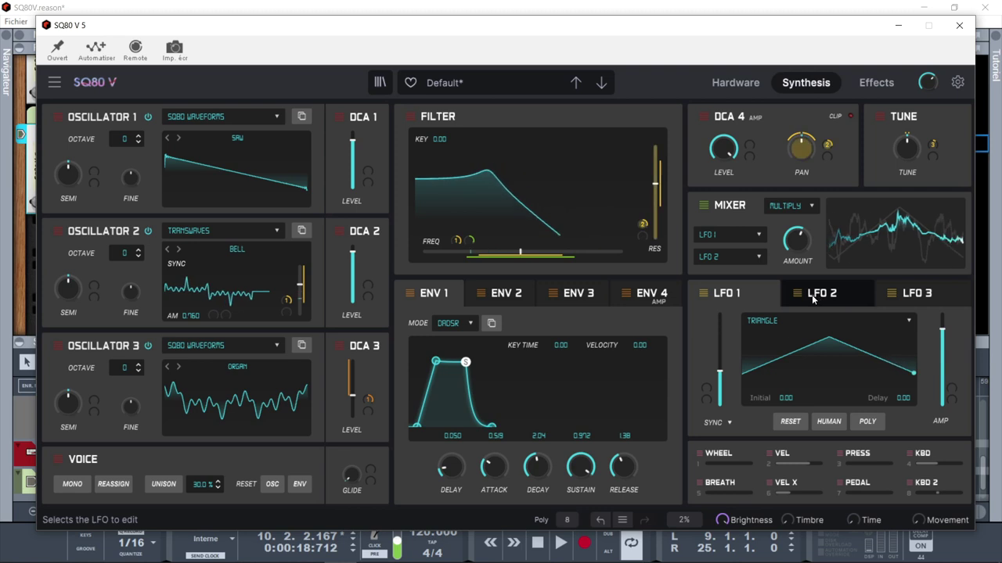
- Look at the LFO 3 settings again and go back to LFO 1
{"action": "left_click", "coordinate": [861, 298]}
{"action": "left_click", "coordinate": [920, 294]}
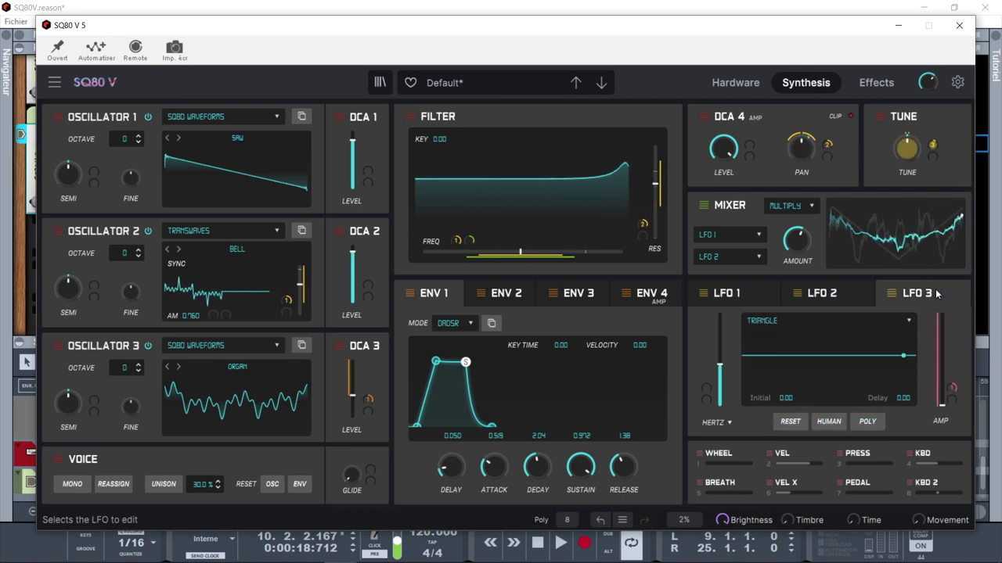
{"action": "left_click", "coordinate": [759, 302]}
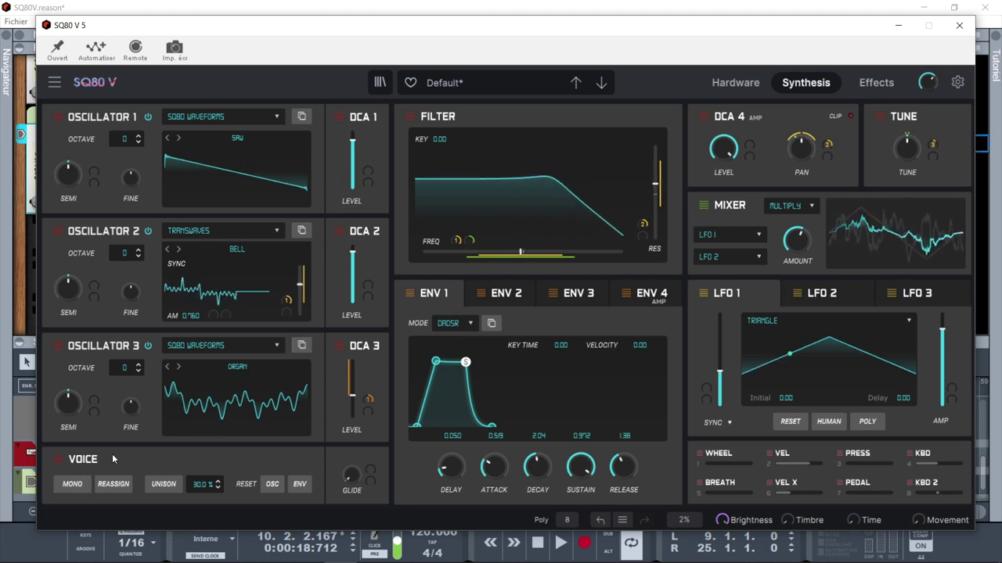
- Try mono mode with a little glide, then turn mono off and enable unison at 52.0 %
{"action": "left_click", "coordinate": [71, 484]}
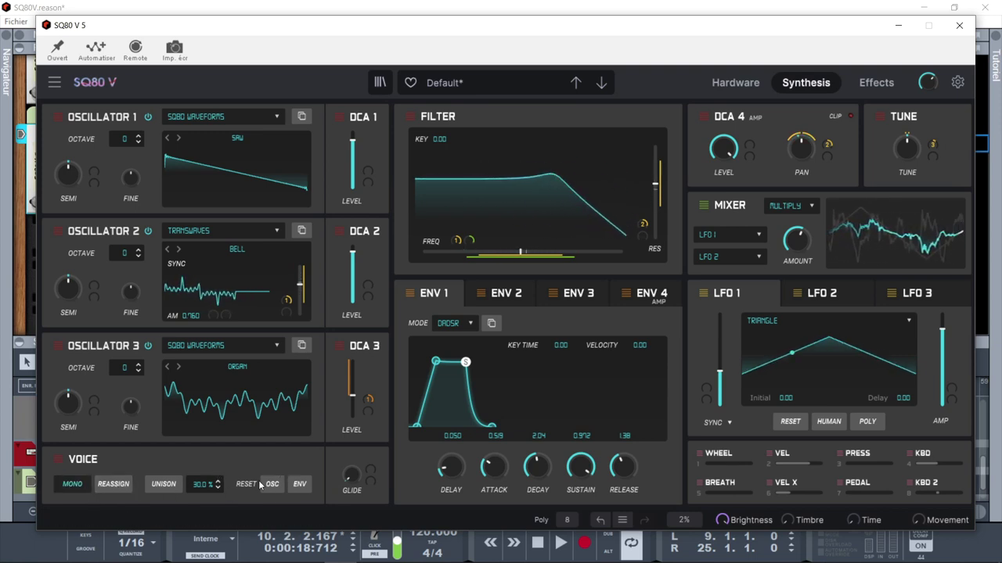
{"action": "left_click_drag", "start_coordinate": [356, 475], "coordinate": [356, 471]}
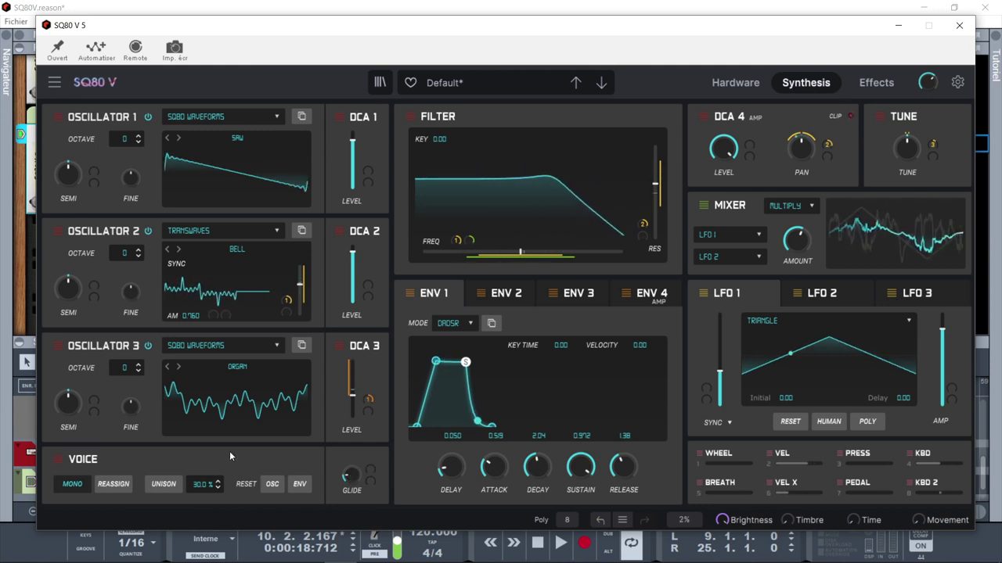
{"action": "left_click", "coordinate": [163, 487]}
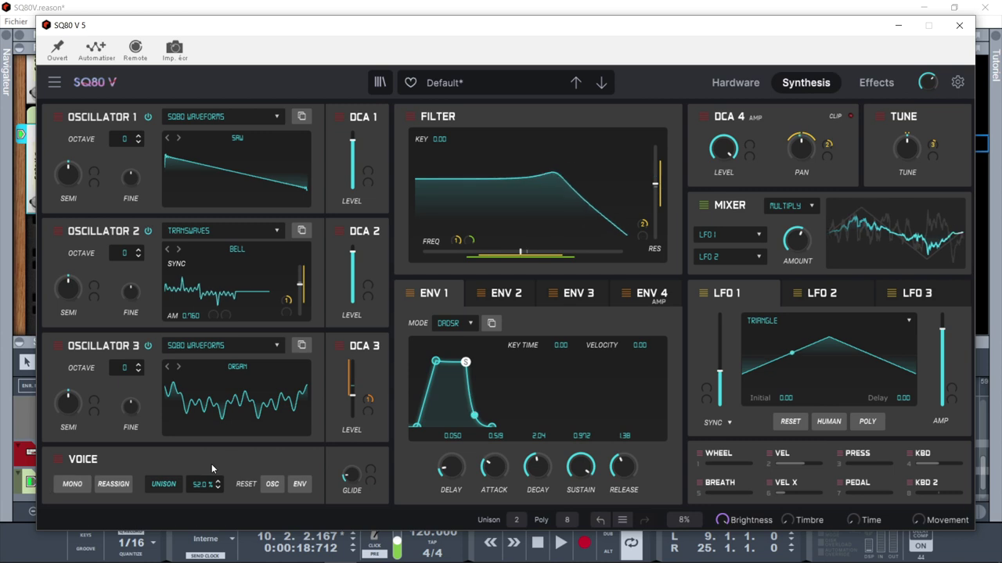
- Shape amp envelope Env 4 with a stage 1 time of 14 and a stage 4 release time of 25
{"action": "left_click", "coordinate": [647, 293]}
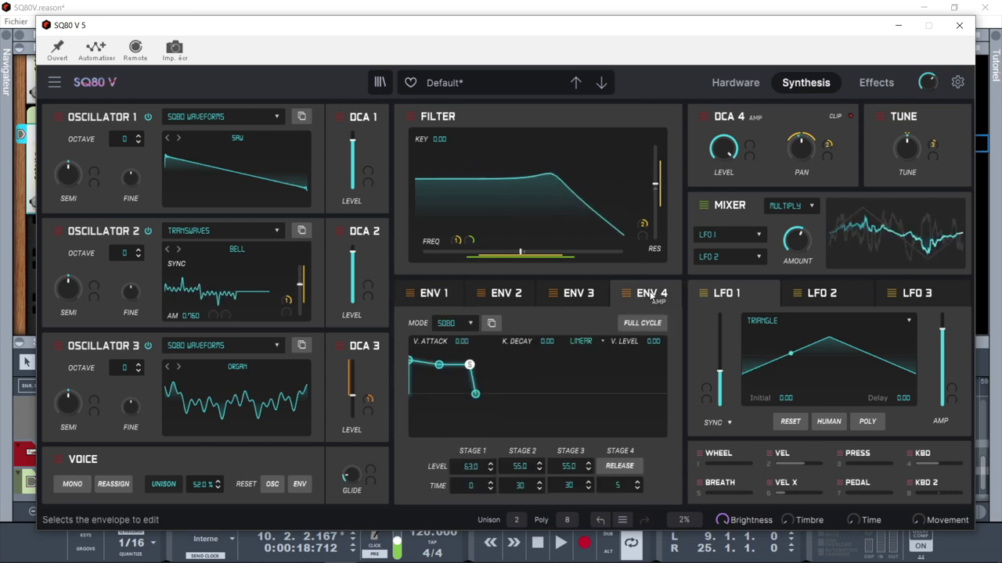
{"action": "left_click_drag", "start_coordinate": [418, 372], "coordinate": [509, 396]}
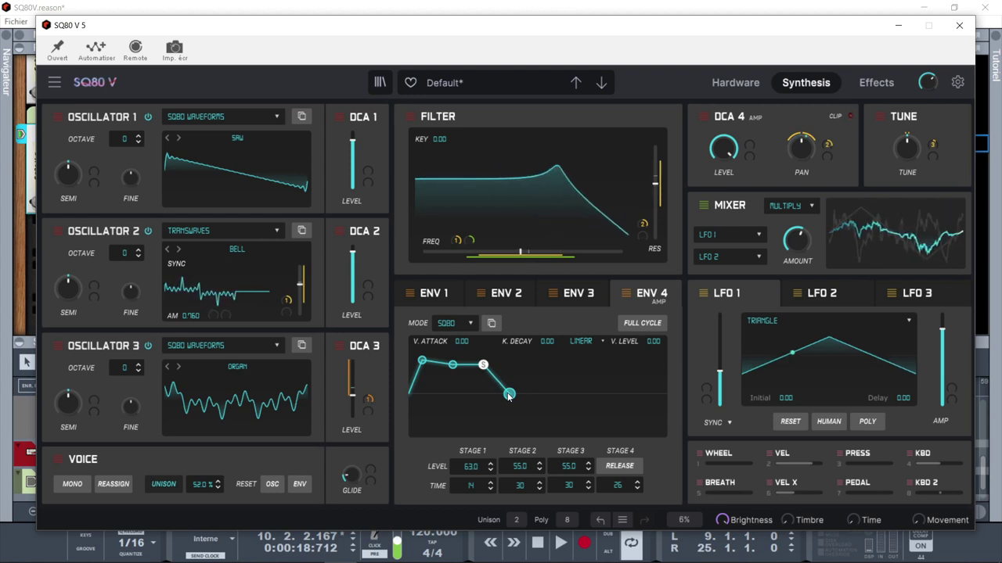
{"action": "left_click_drag", "start_coordinate": [509, 394], "coordinate": [536, 393]}
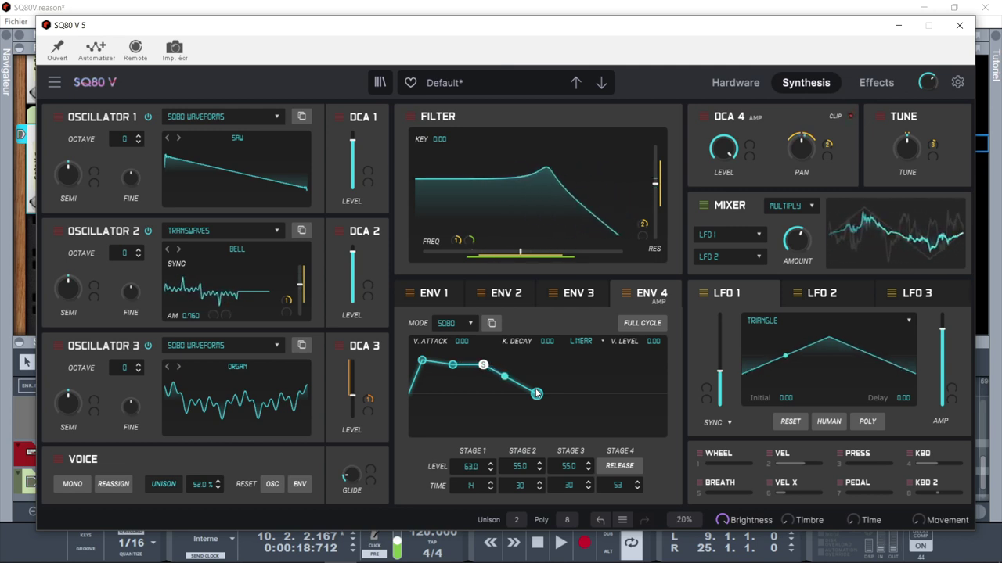
{"action": "left_click_drag", "start_coordinate": [536, 394], "coordinate": [508, 397]}
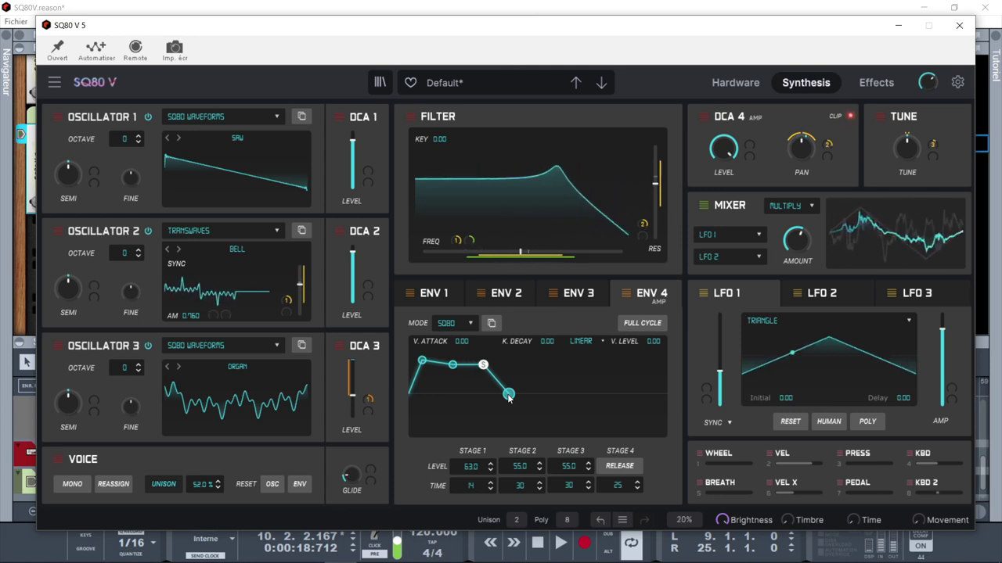
- Modulate the Effect 1 Delay's dry/wet with LFO 1 and set its base level slightly above a quarter
{"action": "left_click", "coordinate": [878, 84]}
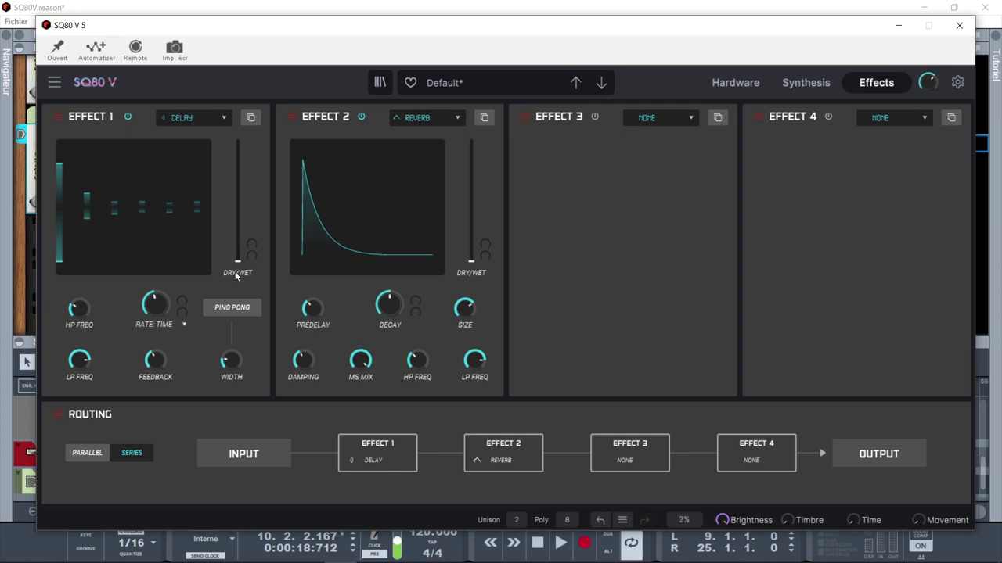
{"action": "left_click_drag", "start_coordinate": [236, 263], "coordinate": [237, 220]}
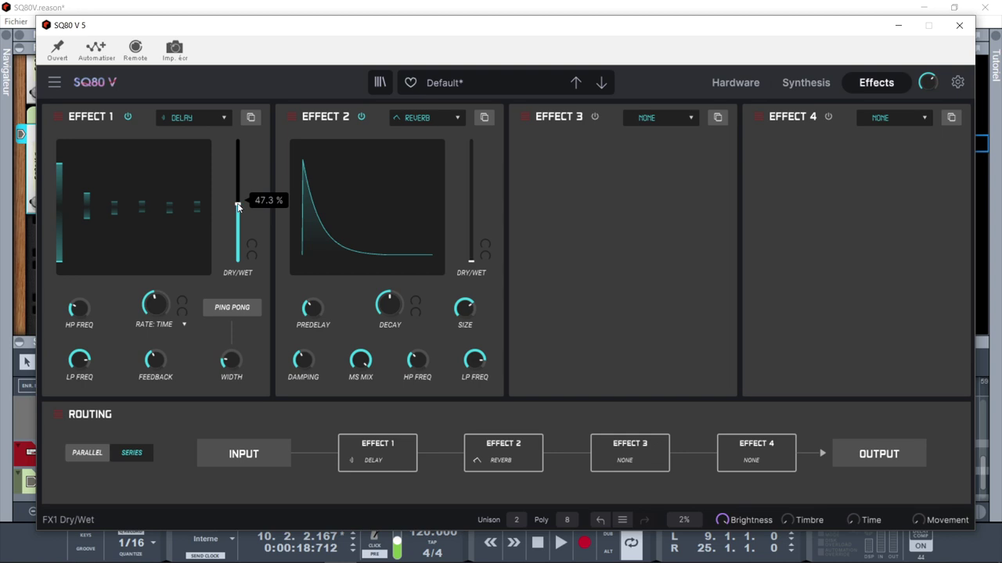
{"action": "left_click", "coordinate": [262, 243]}
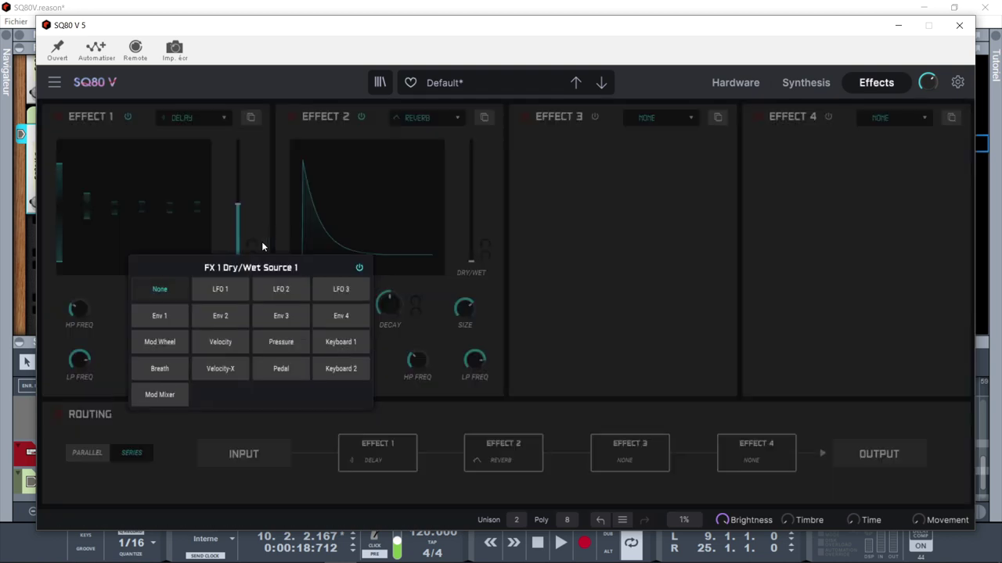
{"action": "left_click", "coordinate": [217, 289]}
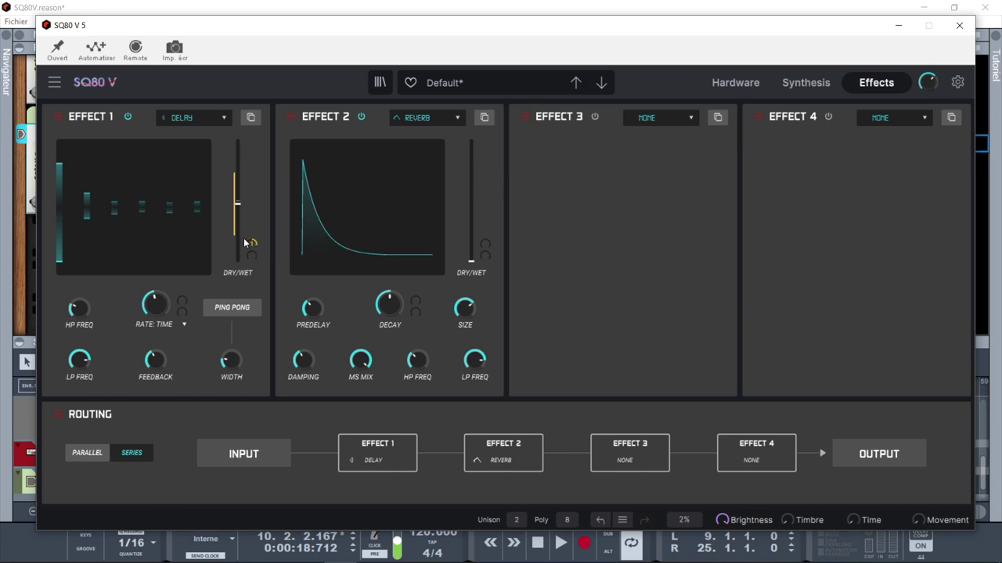
{"action": "mouse_move", "coordinate": [237, 213]}
{"action": "left_click_drag", "start_coordinate": [237, 206], "coordinate": [237, 227]}
- Switch the delay's rate to Sync and raise the Effect 2 Reverb's dry/wet to 34.8 %
{"action": "left_click", "coordinate": [184, 327]}
{"action": "left_click", "coordinate": [143, 373]}
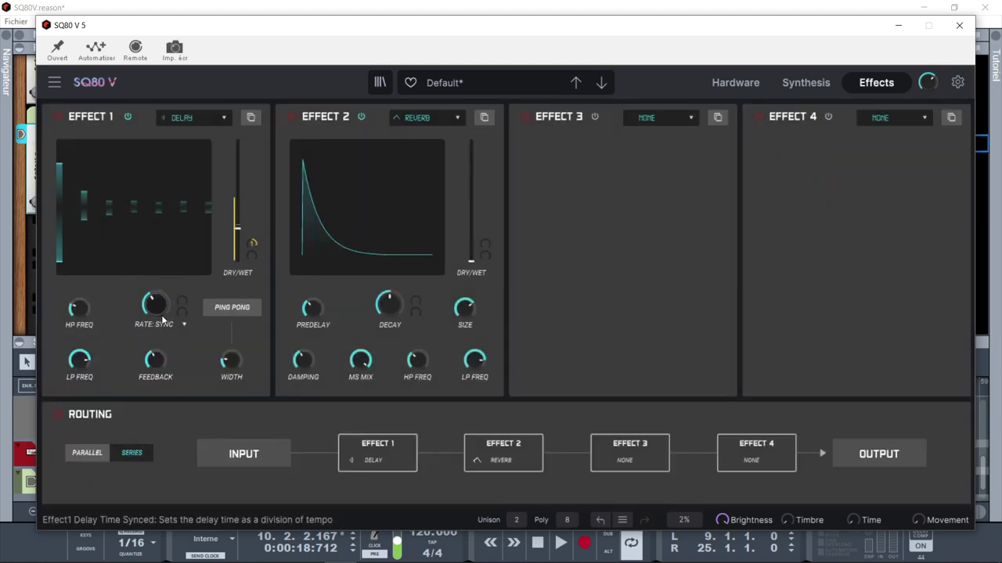
{"action": "mouse_move", "coordinate": [161, 312]}
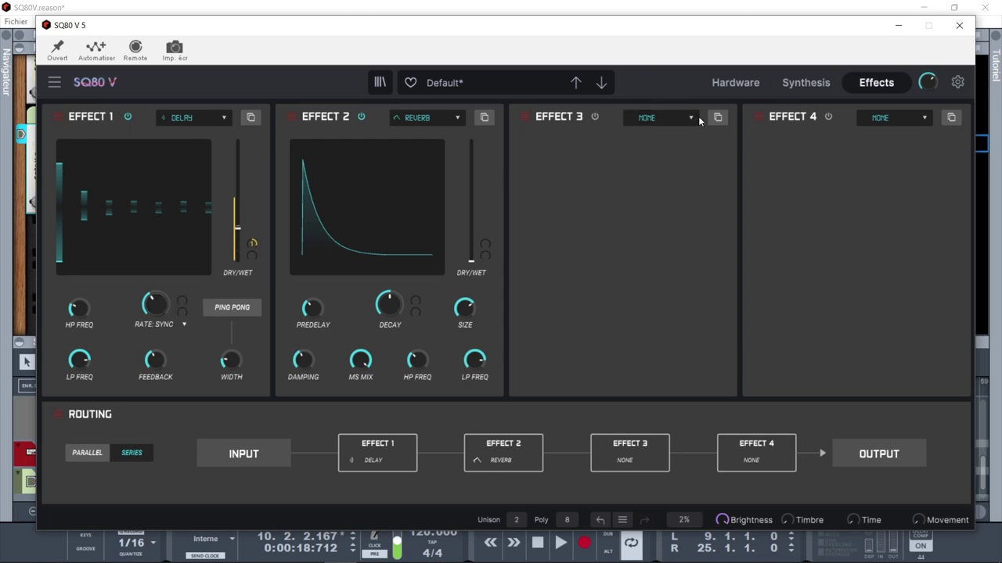
{"action": "left_click_drag", "start_coordinate": [471, 258], "coordinate": [471, 219]}
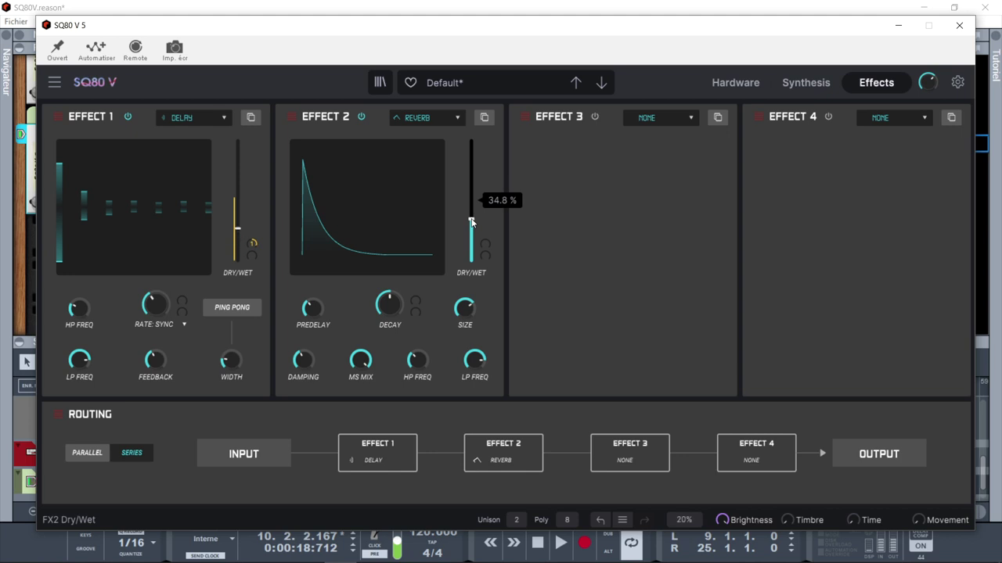
- Load Stereo Pan into Effect 3 and try its Linear mode before returning to Natural
{"action": "left_click", "coordinate": [653, 119]}
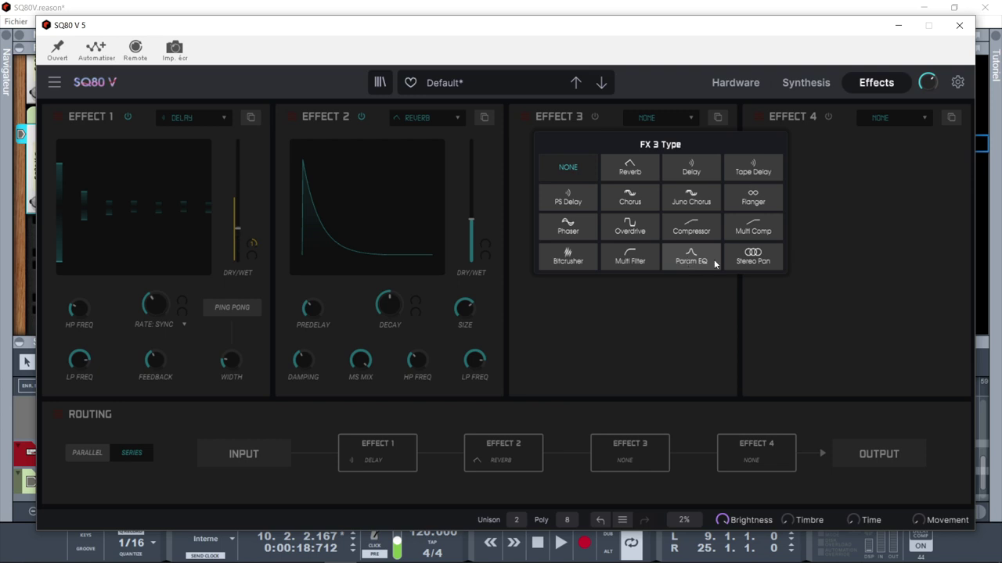
{"action": "left_click", "coordinate": [746, 259]}
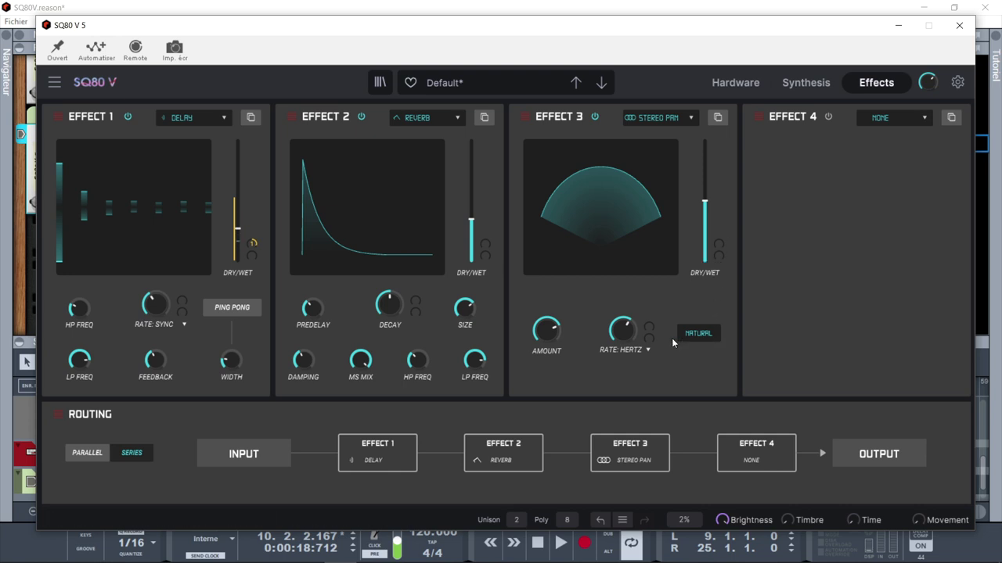
{"action": "left_click", "coordinate": [698, 334]}
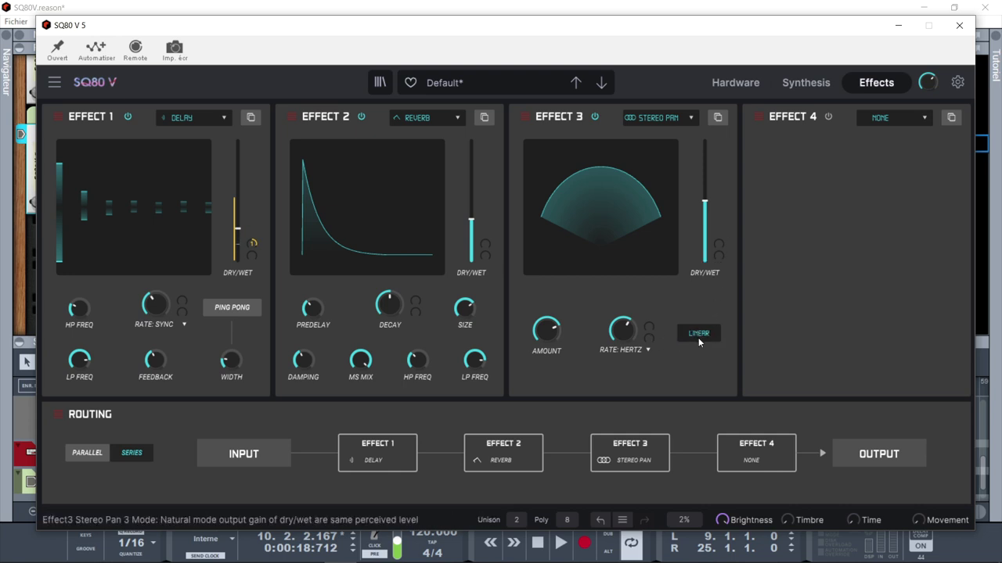
{"action": "left_click", "coordinate": [699, 335]}
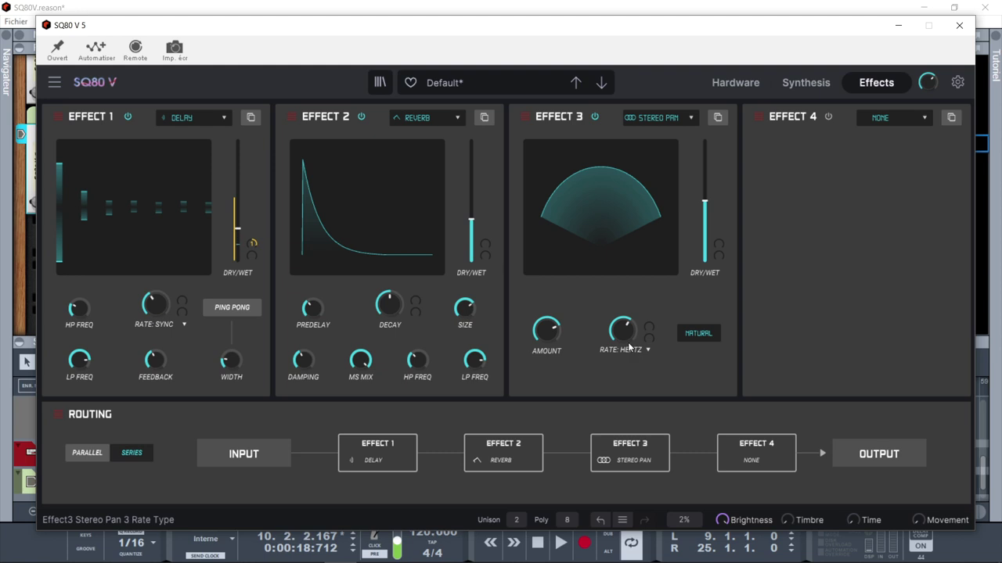
{"action": "mouse_move", "coordinate": [633, 337]}
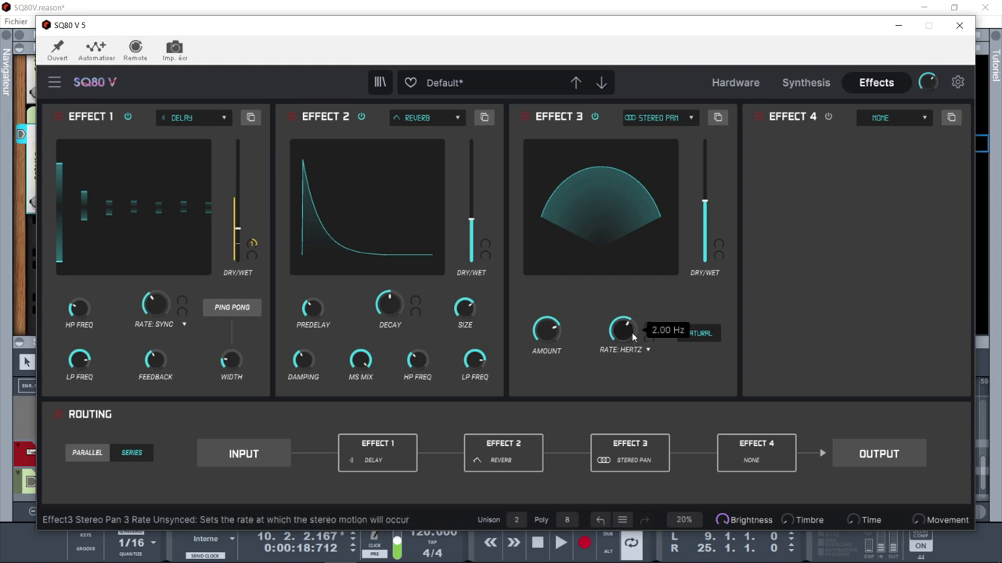
- Try Stereo Pan nearly fully wet with a wide amount, then reduce dry/wet to about a quarter and the amount to 0.406
{"action": "left_click_drag", "start_coordinate": [711, 200], "coordinate": [710, 142]}
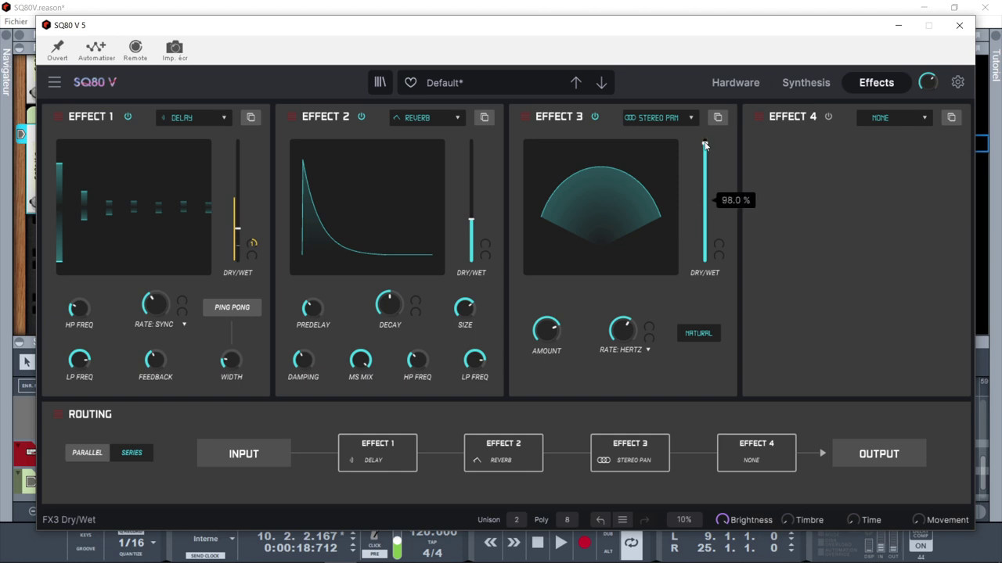
{"action": "left_click_drag", "start_coordinate": [546, 328], "coordinate": [540, 343]}
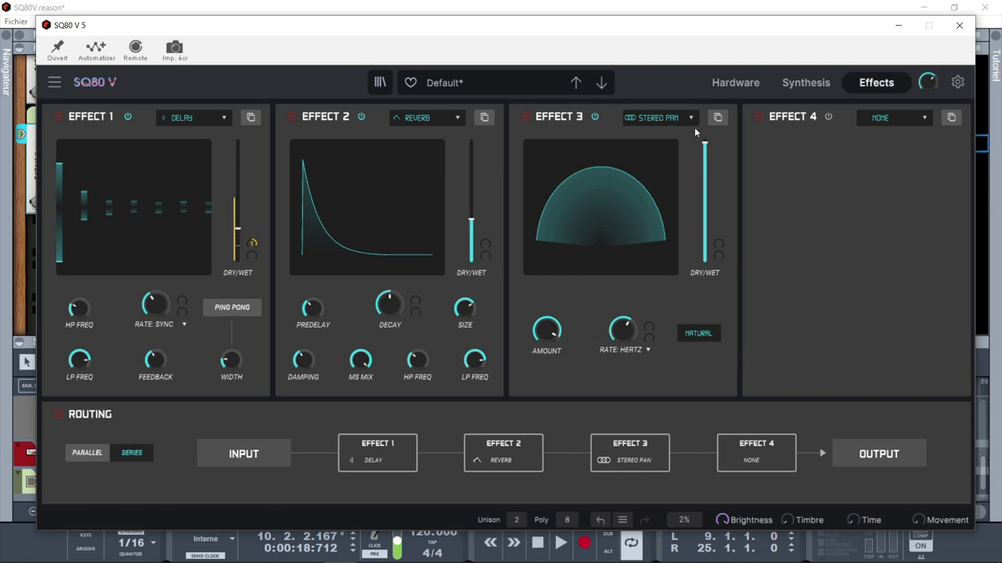
{"action": "left_click_drag", "start_coordinate": [704, 144], "coordinate": [704, 231]}
{"action": "left_click_drag", "start_coordinate": [550, 332], "coordinate": [550, 368]}
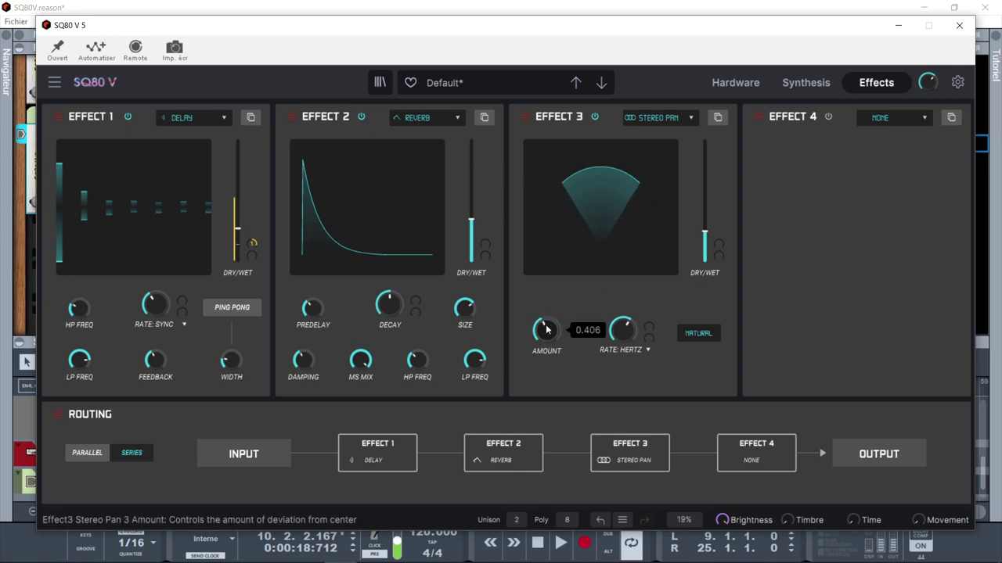
- Load Overdrive into Effect 4 and set its drive to 0.316
{"action": "left_click", "coordinate": [927, 119]}
{"action": "left_click", "coordinate": [814, 227]}
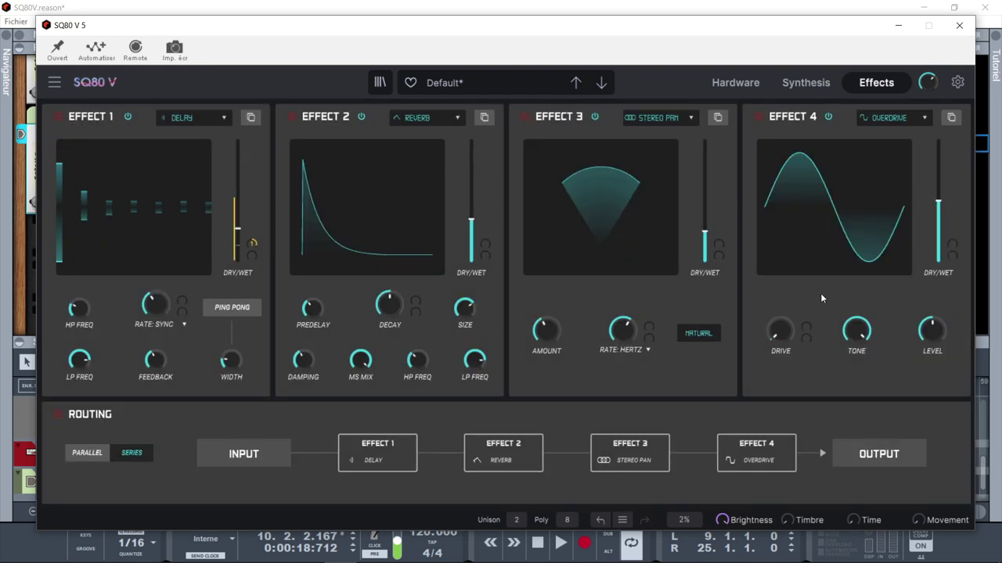
{"action": "left_click_drag", "start_coordinate": [780, 330], "coordinate": [780, 312]}
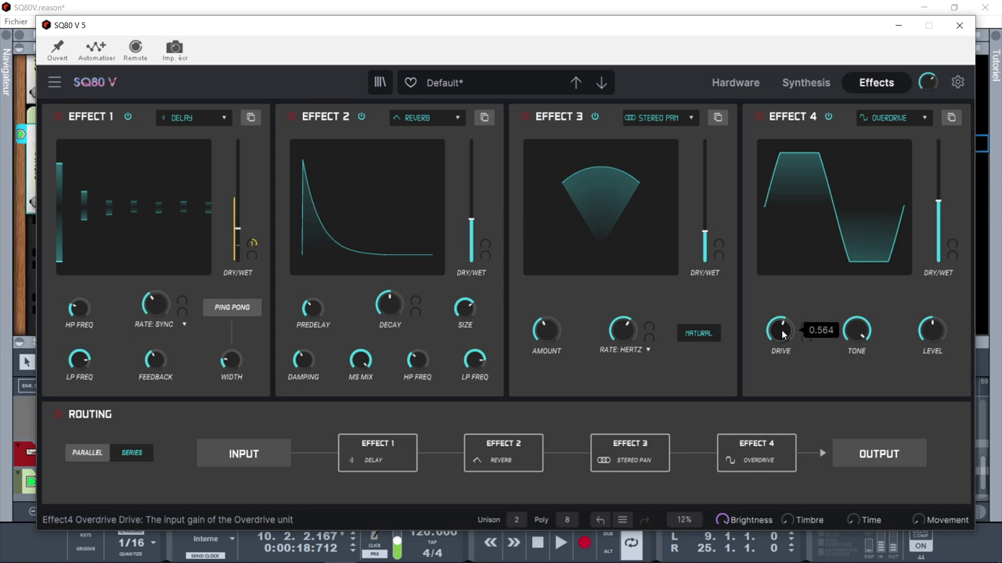
{"action": "left_click_drag", "start_coordinate": [782, 334], "coordinate": [782, 356]}
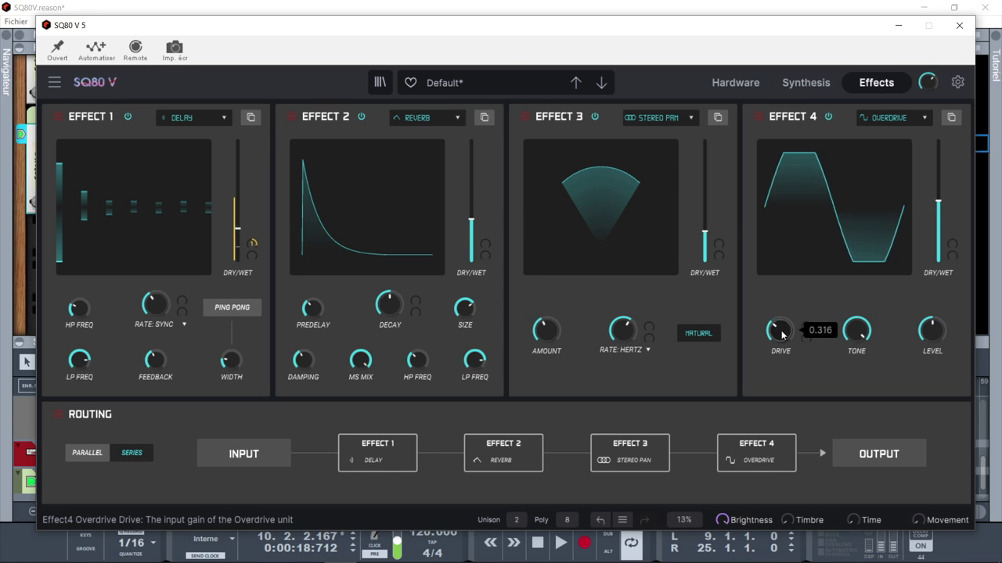
- Try the Overdrive's tone at 0.320, then empty Effect 4 and Effect 3 by setting both to None
{"action": "mouse_move", "coordinate": [856, 331]}
{"action": "left_mouse_down"}
{"action": "mouse_move", "coordinate": [856, 352]}
{"action": "mouse_move", "coordinate": [853, 340]}
{"action": "left_mouse_up"}
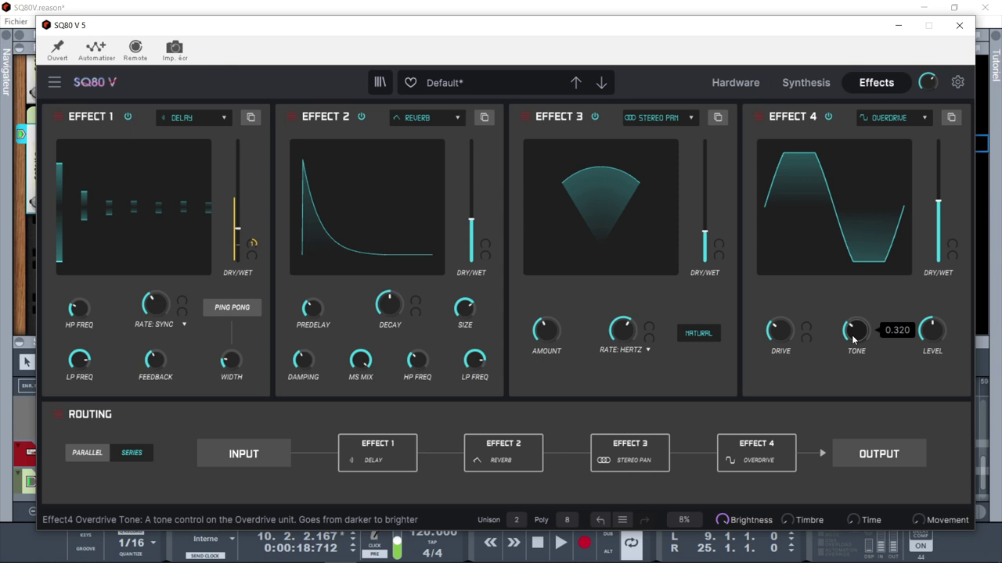
{"action": "left_click", "coordinate": [927, 118]}
{"action": "left_click", "coordinate": [748, 181]}
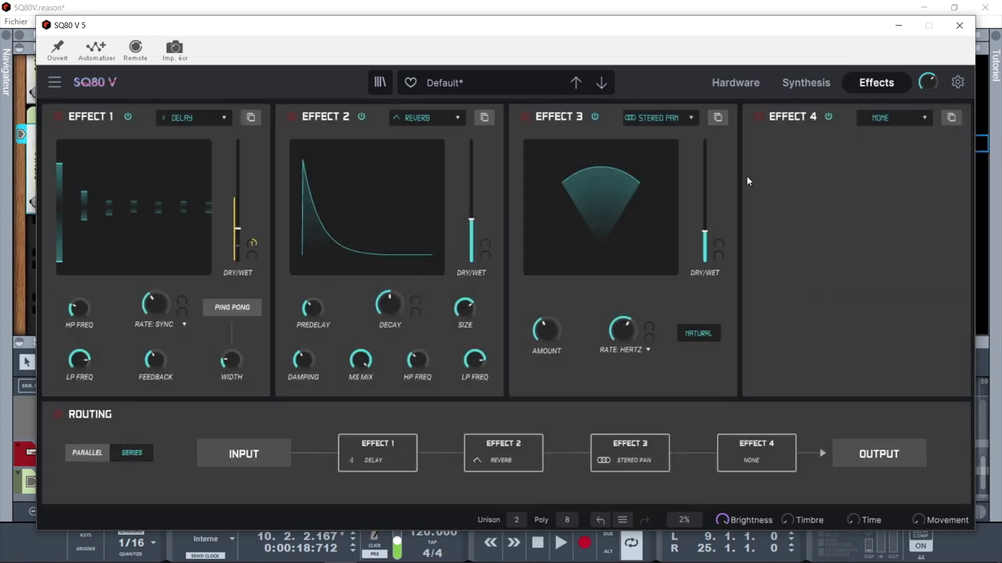
{"action": "left_click", "coordinate": [673, 118]}
{"action": "left_click", "coordinate": [553, 174]}
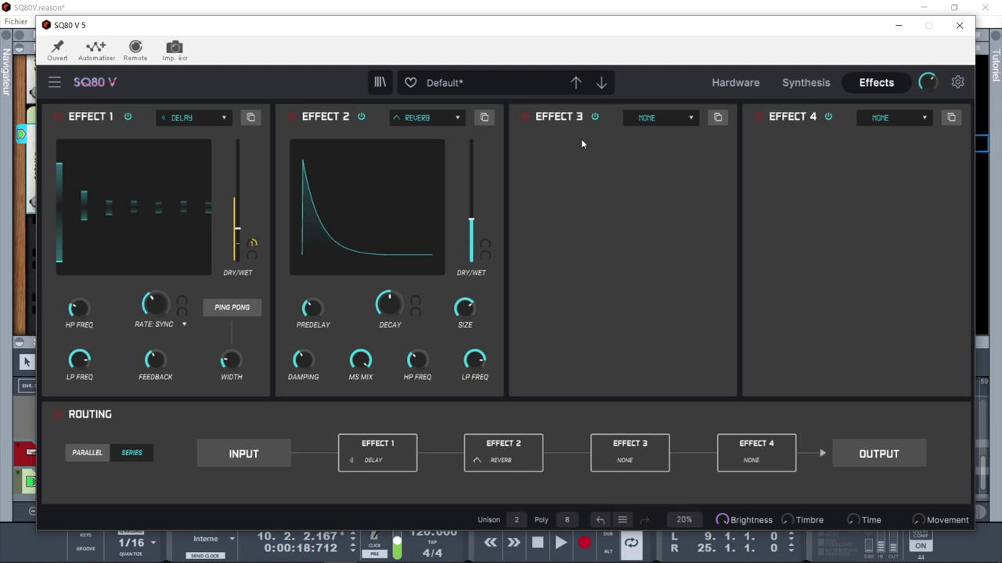
- Show the Hardware view and review the arpeggiator's rate types, keeping it on Sync
{"action": "left_click", "coordinate": [719, 82]}
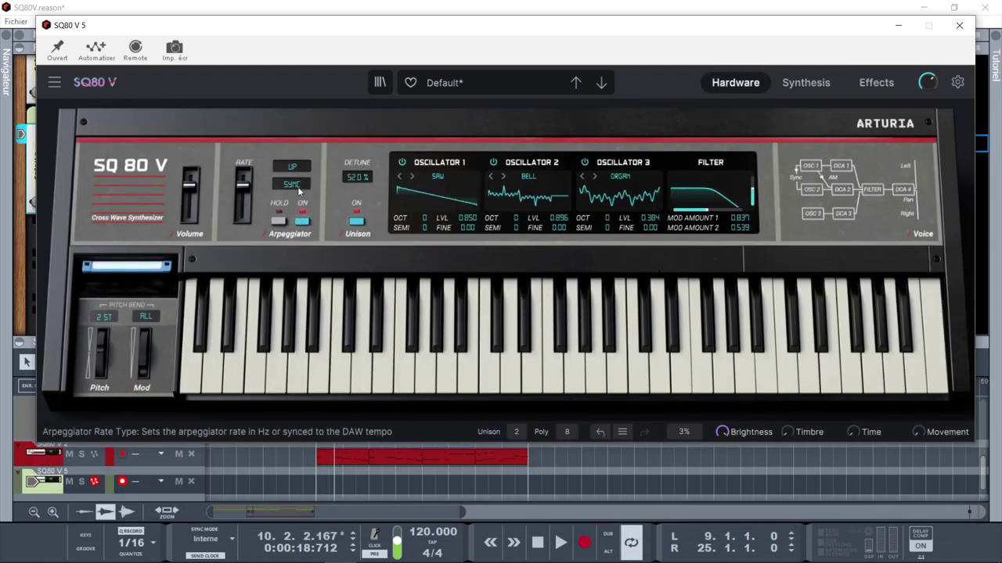
{"action": "left_click", "coordinate": [296, 184]}
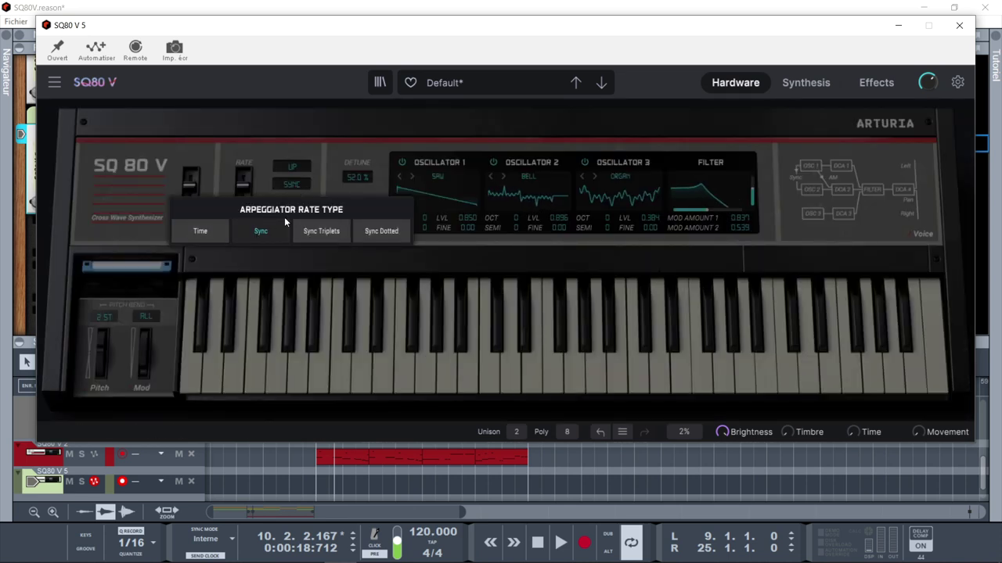
{"action": "left_click", "coordinate": [263, 230]}
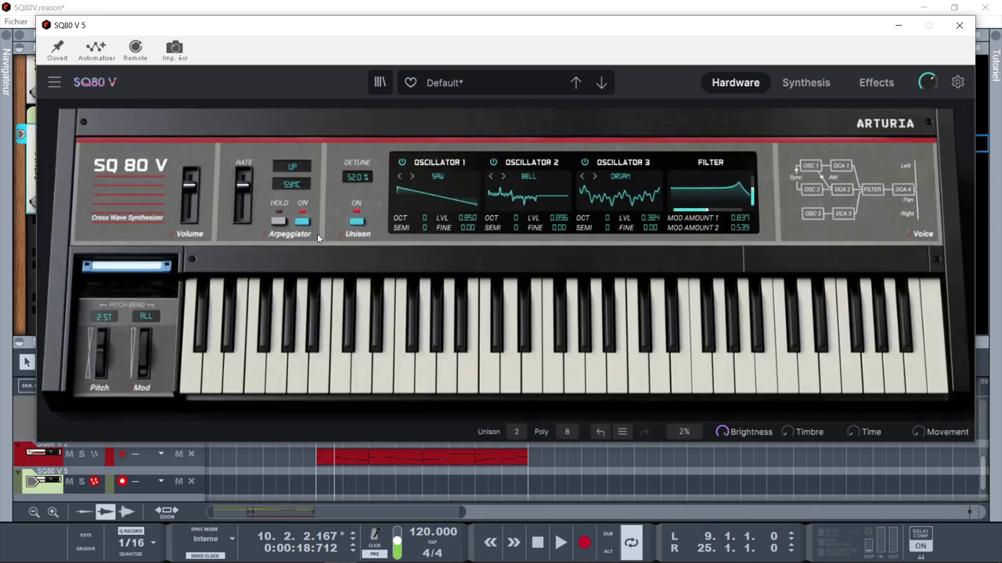
{"action": "left_click", "coordinate": [289, 186]}
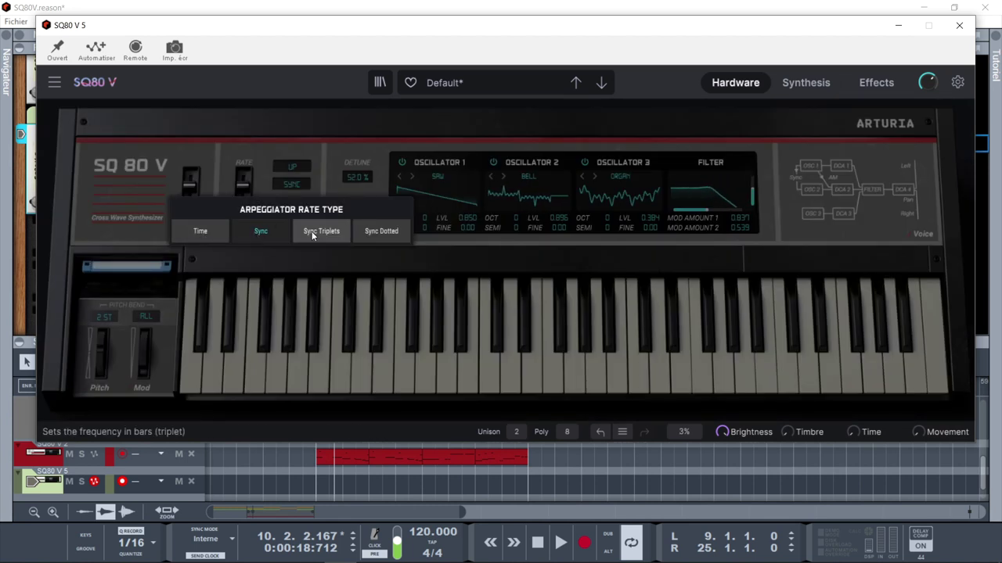
{"action": "left_click", "coordinate": [323, 150]}
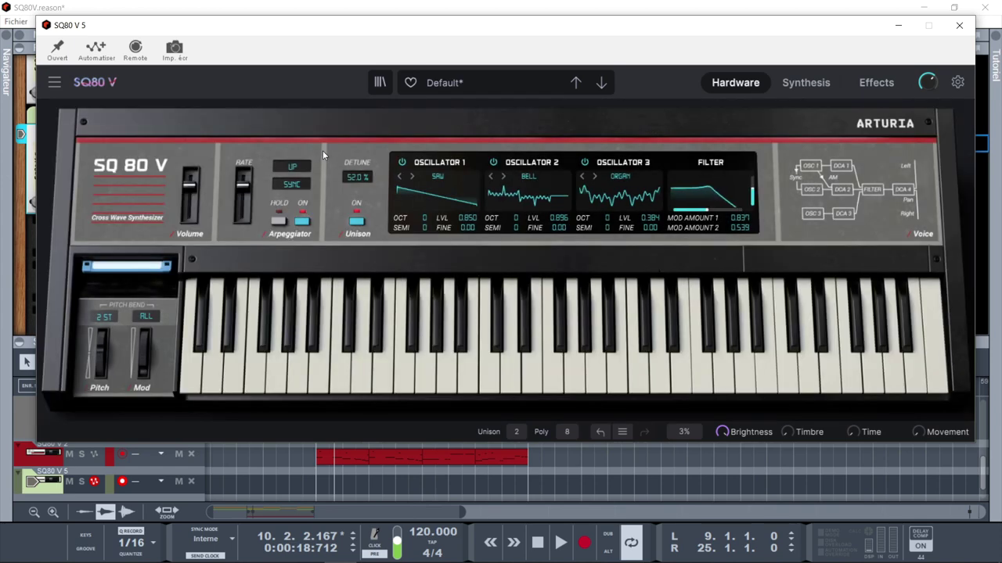
- Try arpeggiator octave ranges 2 and 4 before returning to 1, leaving the pattern on Up
{"action": "left_click", "coordinate": [293, 167]}
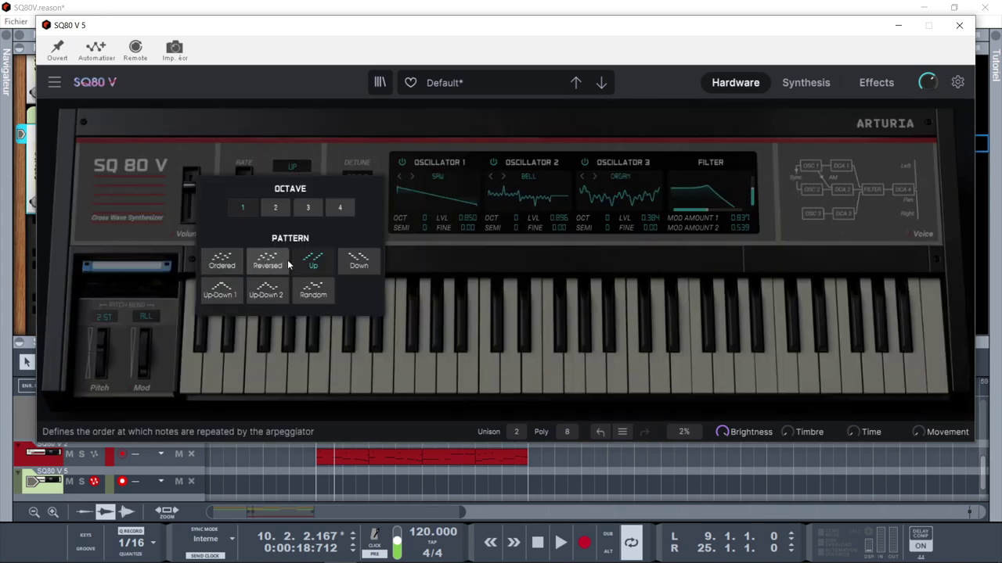
{"action": "left_click", "coordinate": [280, 210]}
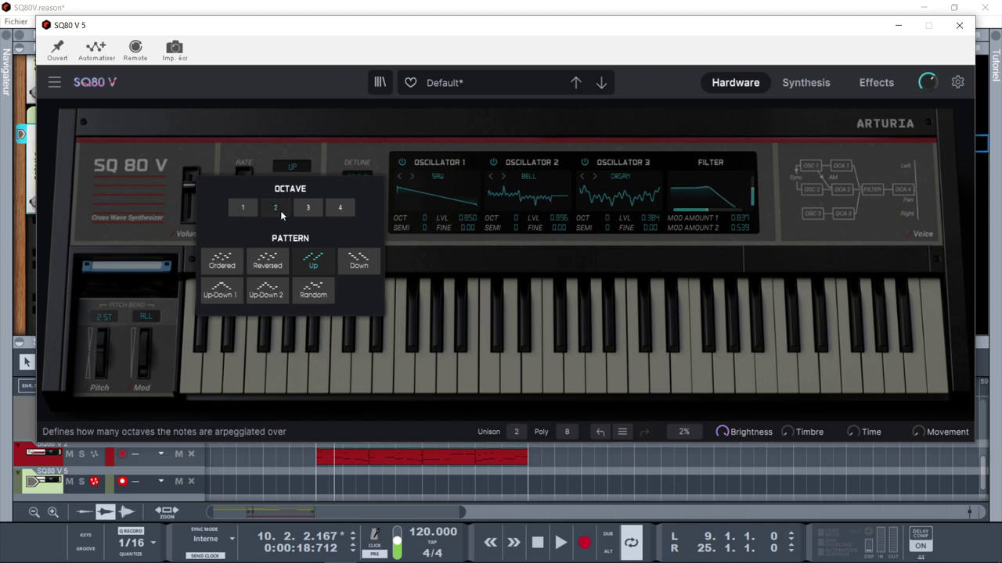
{"action": "left_click", "coordinate": [339, 208]}
{"action": "left_click", "coordinate": [240, 211]}
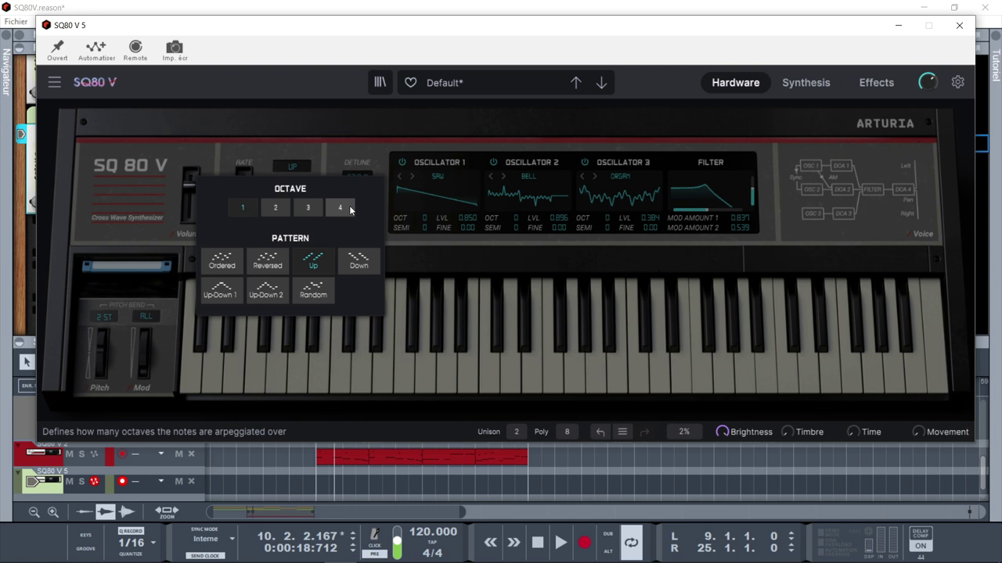
{"action": "left_click", "coordinate": [356, 141]}
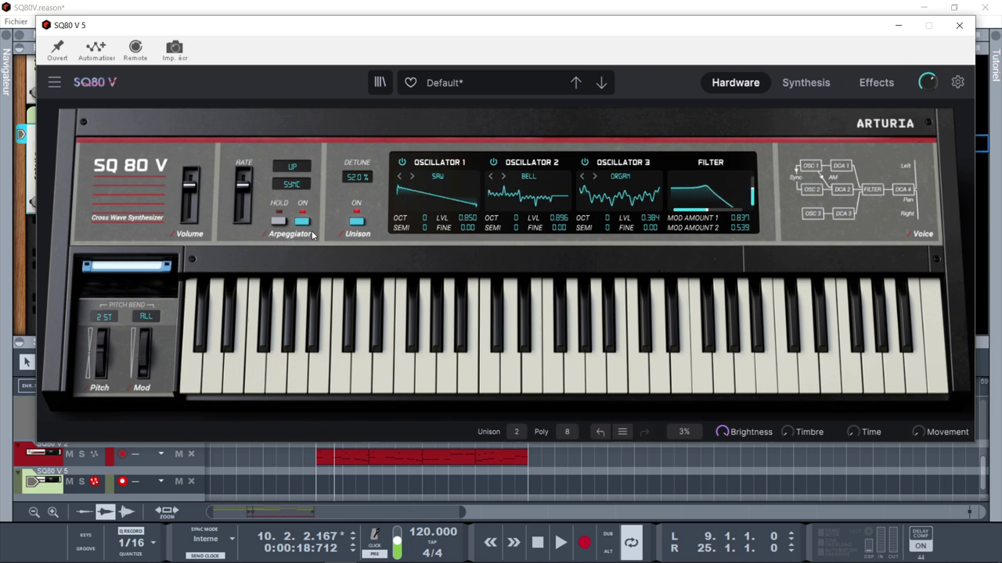
- Start saving the sound as a new preset named PAD ARPE with ABC as its author
{"action": "left_click", "coordinate": [806, 83]}
{"action": "left_click", "coordinate": [735, 84]}
{"action": "left_click", "coordinate": [54, 82]}
{"action": "left_click", "coordinate": [88, 144]}
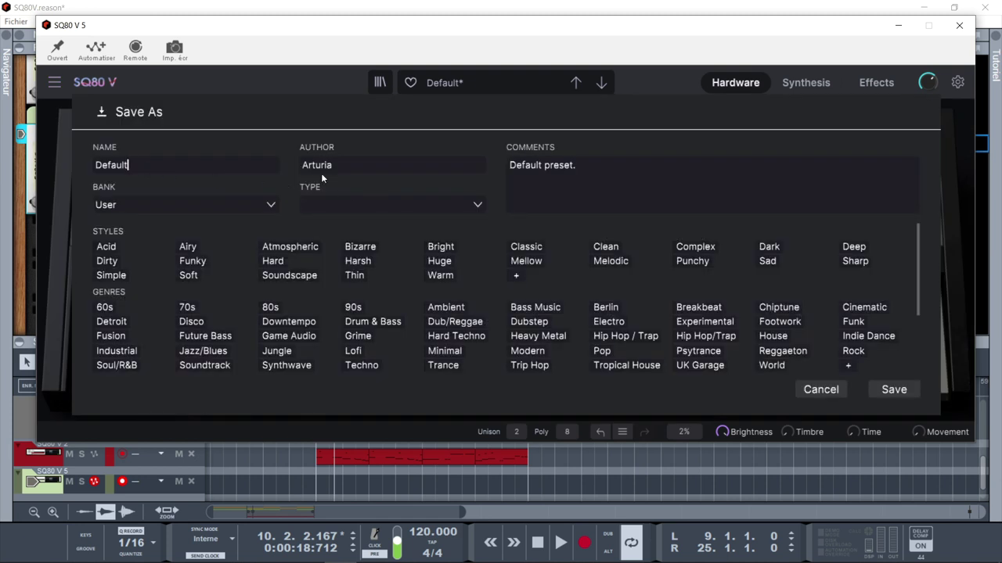
{"action": "double_click", "coordinate": [171, 162]}
{"action": "type", "text": "PAD APE"}
{"action": "key", "text": "BackSpace"}
{"action": "key", "text": "BackSpace"}
{"action": "type", "text": "RPE"}
{"action": "type", "text": "ABC"}
- Set the new preset's type to Atmosphere from the Pad category
{"action": "left_click", "coordinate": [477, 205]}
{"action": "mouse_move", "coordinate": [366, 371]}
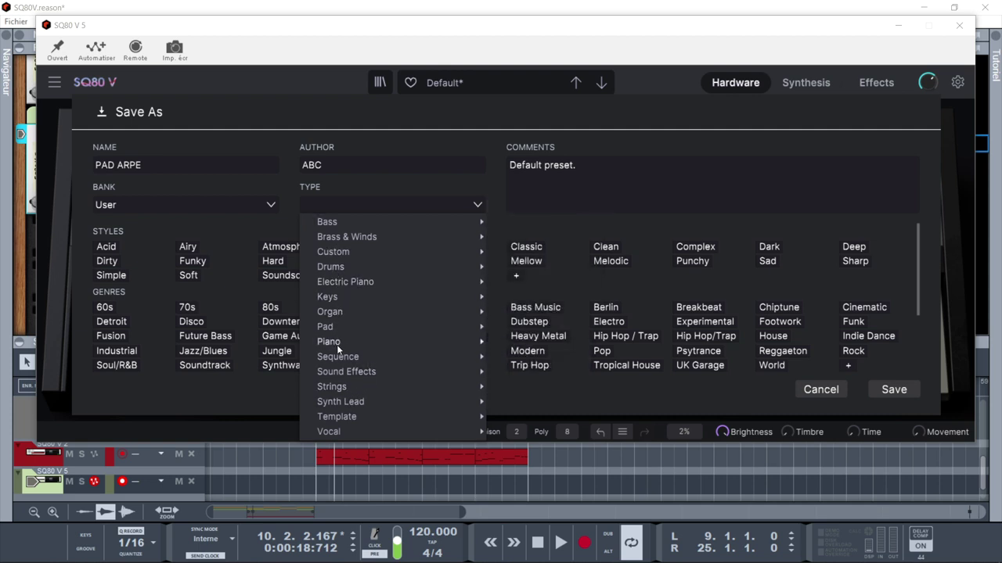
{"action": "mouse_move", "coordinate": [331, 325]}
{"action": "left_click", "coordinate": [529, 237]}
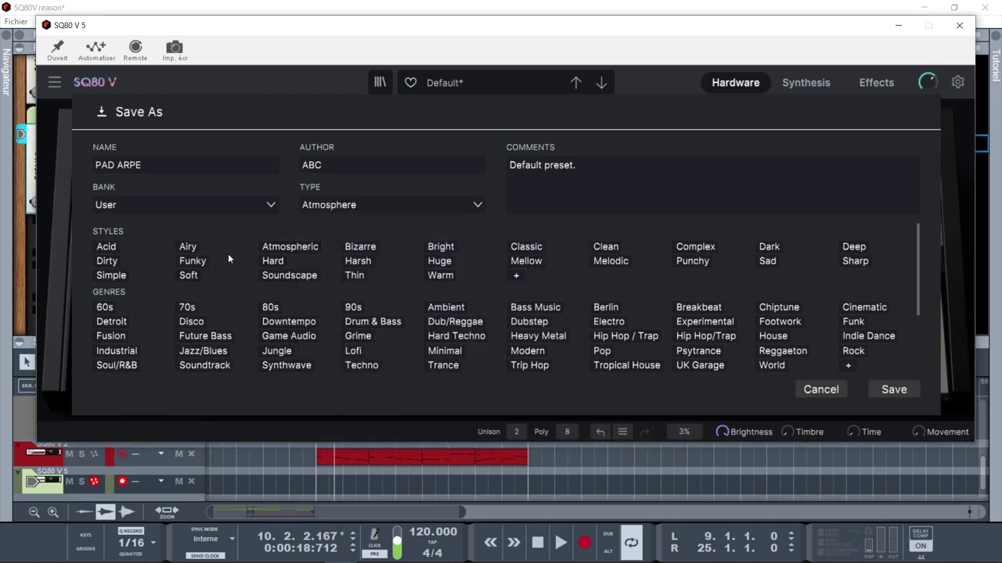
- Tag the preset with the genres Hip Hop / Trap, Trip Hop and Cinematic, without a style, and save it
{"action": "left_click", "coordinate": [192, 265]}
{"action": "left_click", "coordinate": [191, 266]}
{"action": "left_click", "coordinate": [621, 339]}
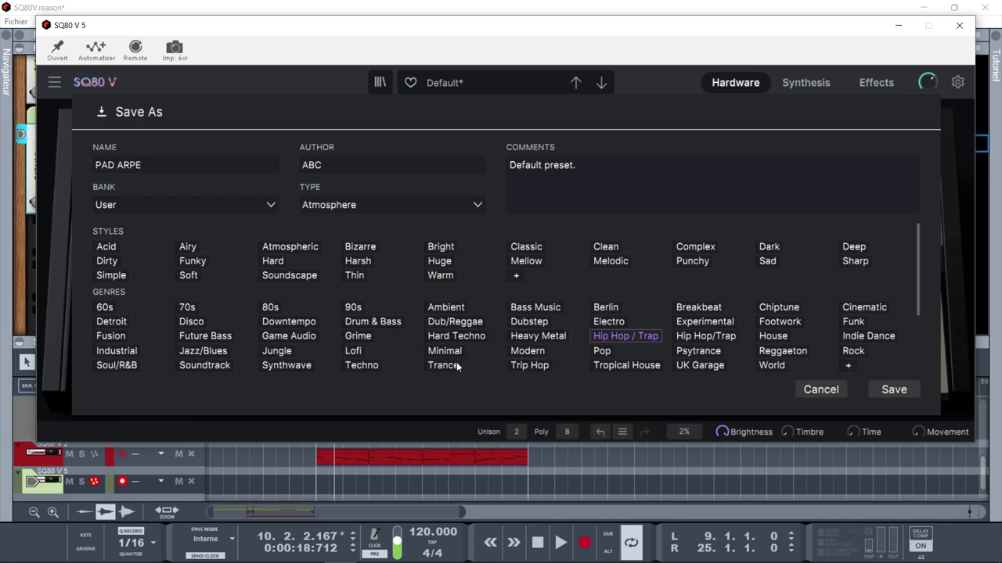
{"action": "left_click", "coordinate": [526, 366]}
{"action": "left_click", "coordinate": [863, 309]}
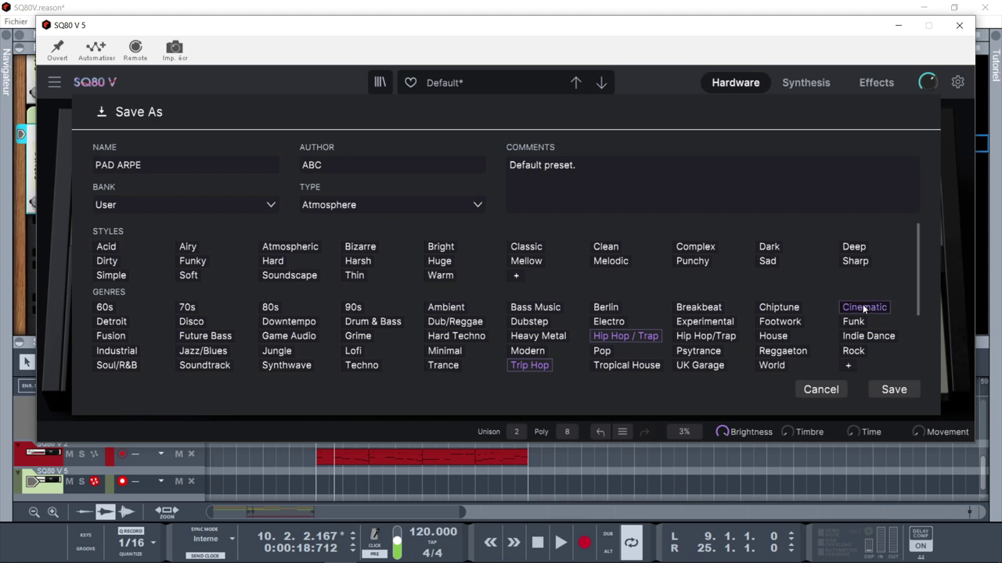
{"action": "left_click", "coordinate": [892, 389]}
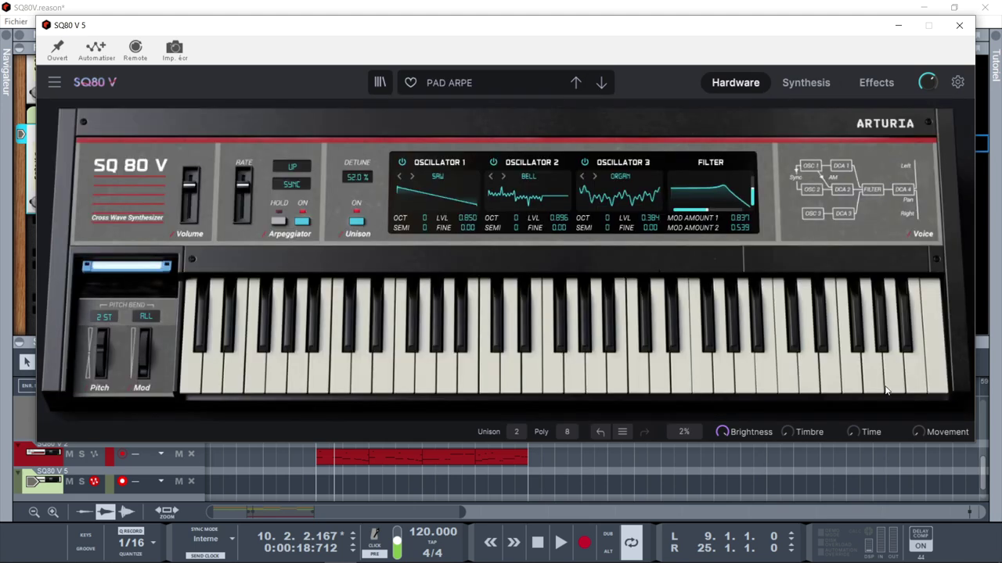
- Look through the ABC playlist and the User bank for the saved PAD ARPE preset, then return to the Synthesis view
{"action": "left_click", "coordinate": [379, 83]}
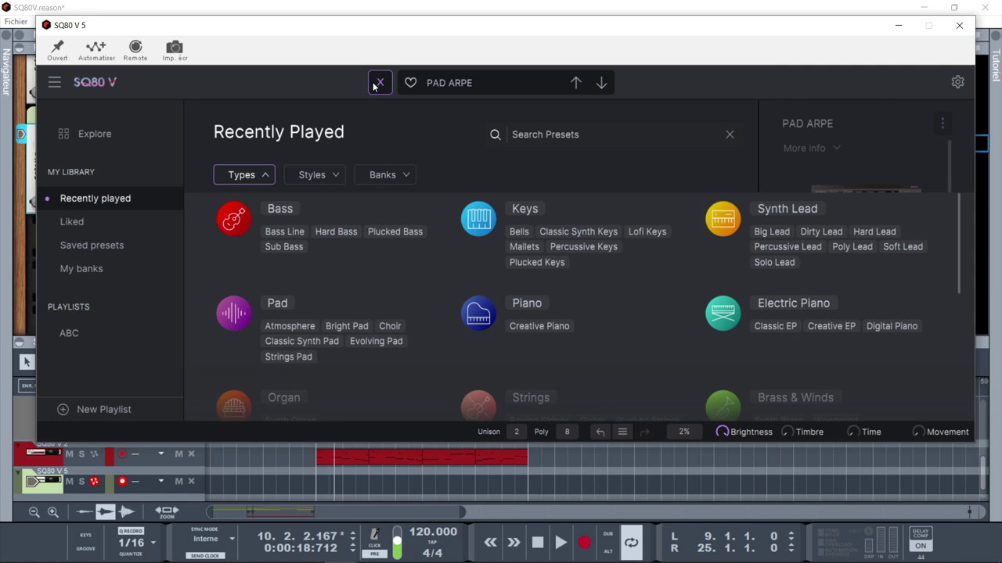
{"action": "left_click", "coordinate": [67, 332]}
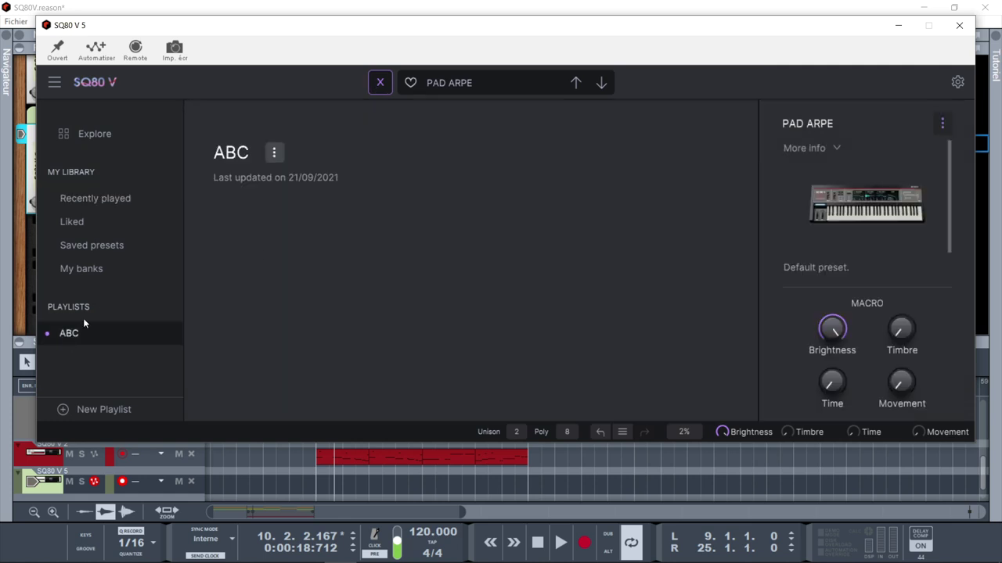
{"action": "left_click", "coordinate": [78, 272]}
{"action": "left_click", "coordinate": [368, 264]}
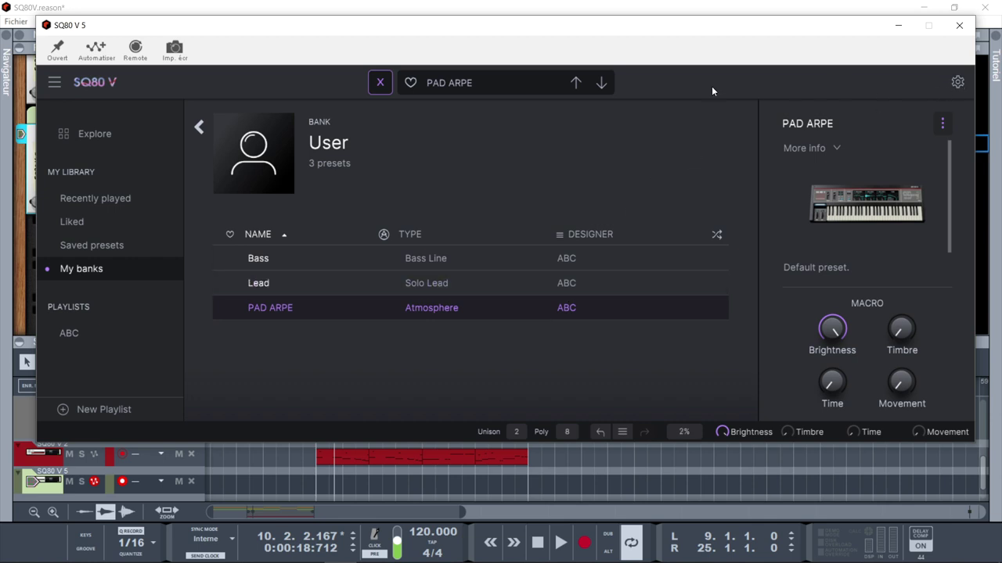
{"action": "left_click", "coordinate": [381, 85]}
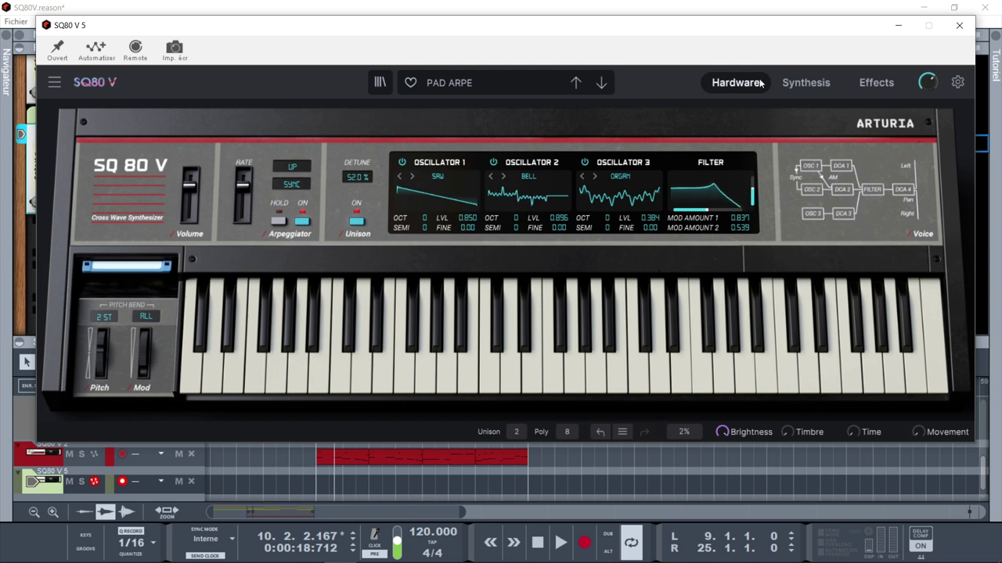
{"action": "left_click", "coordinate": [784, 88]}
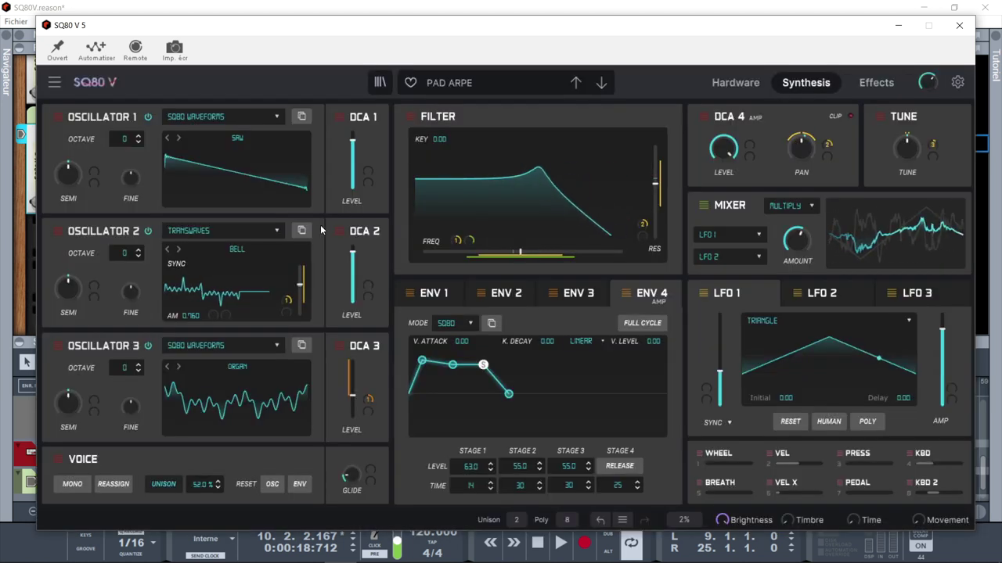